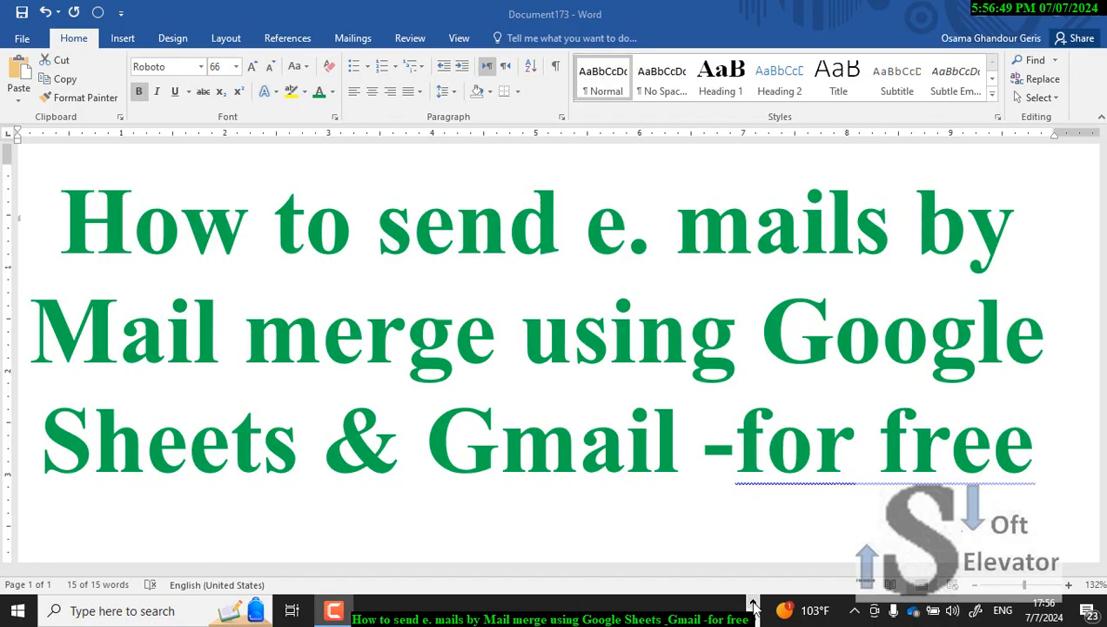
# Step: Open the 'Create a mail merge' Apps Script guide in Chrome at its Set up the script steps
pyautogui.click(754, 604)
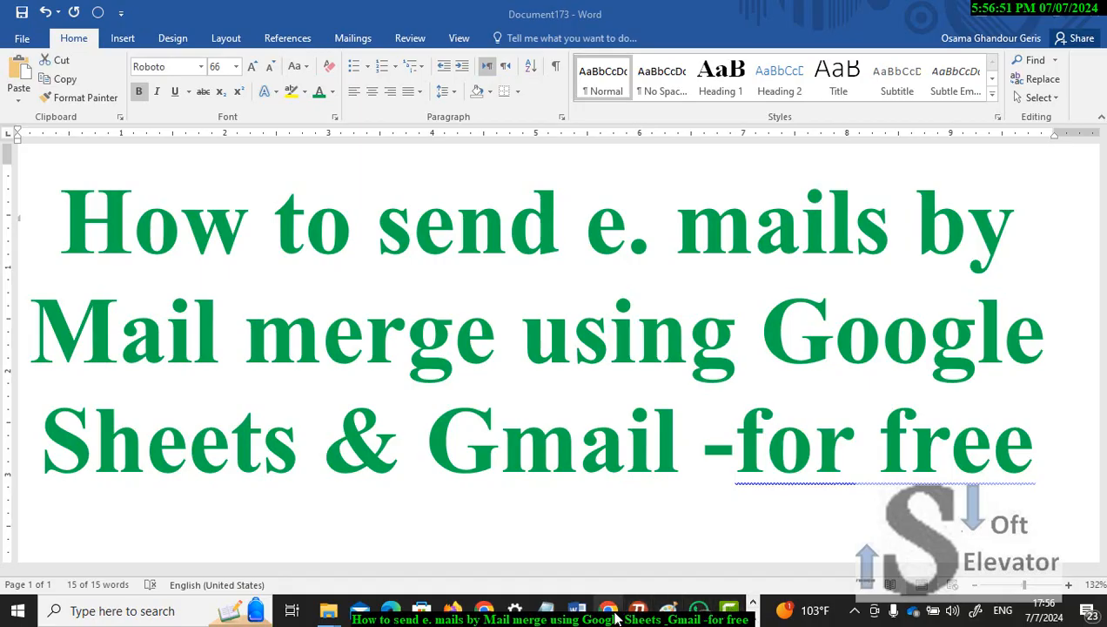
pyautogui.click(601, 461)
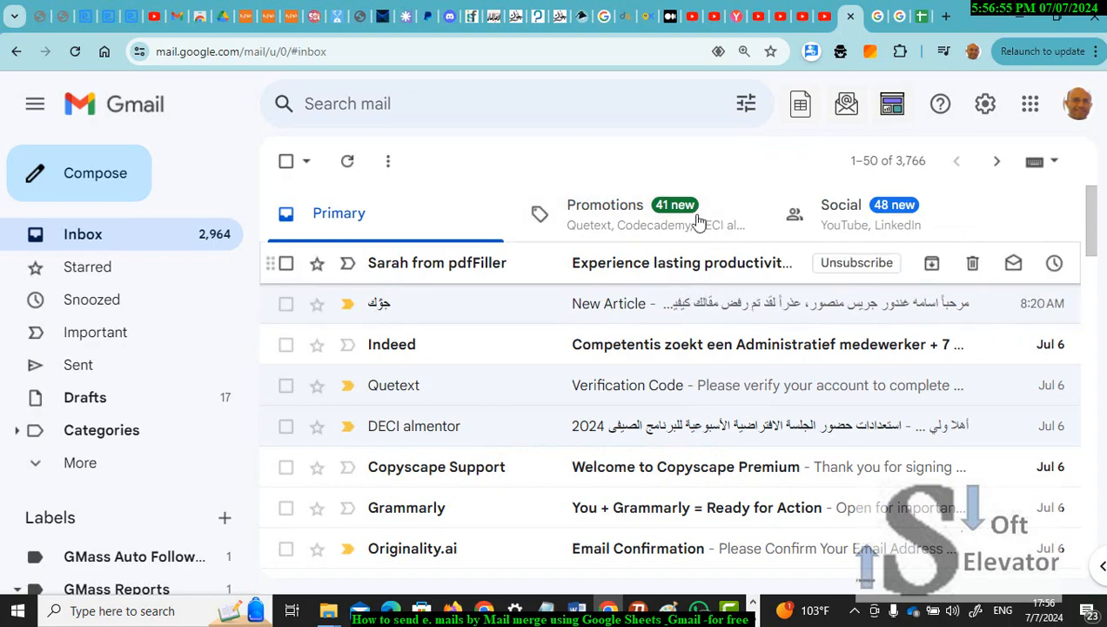
pyautogui.click(894, 25)
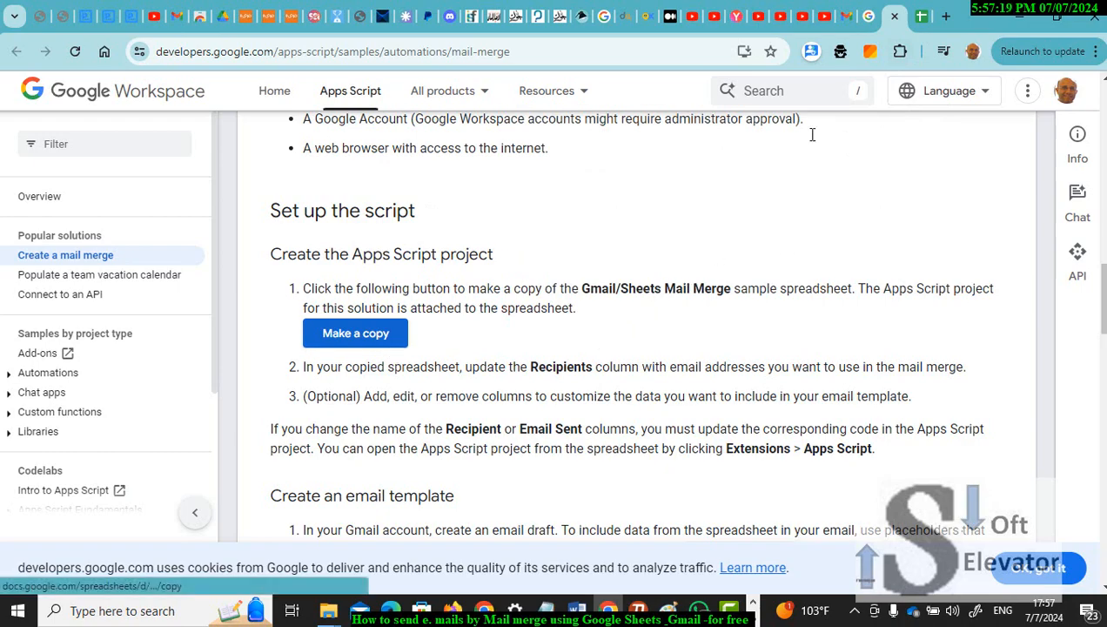
# Step: Open 'Copy of Gmail/Sheets mail merge', dismiss the Dropdown Chips tip, and review the Recipient and Email Sent headers
pyautogui.click(920, 23)
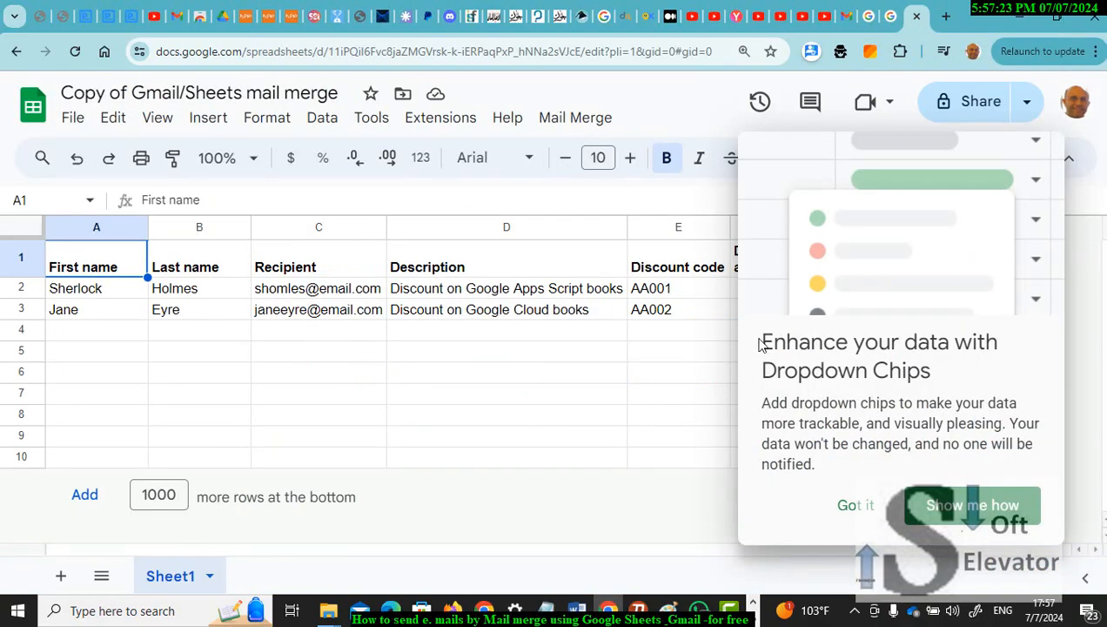
pyautogui.click(852, 506)
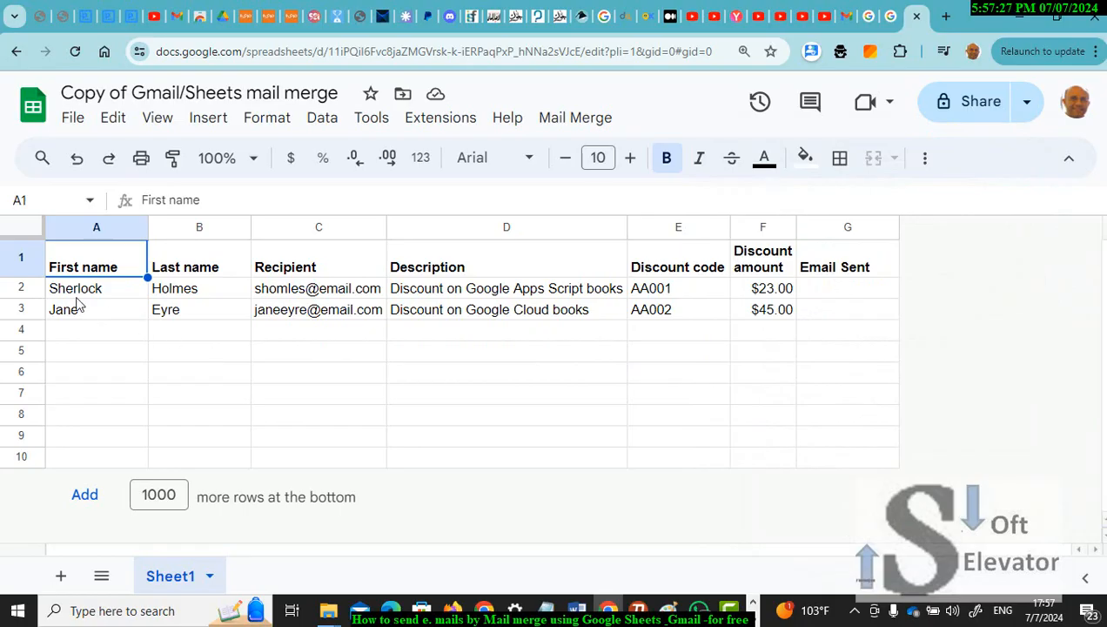
pyautogui.click(293, 271)
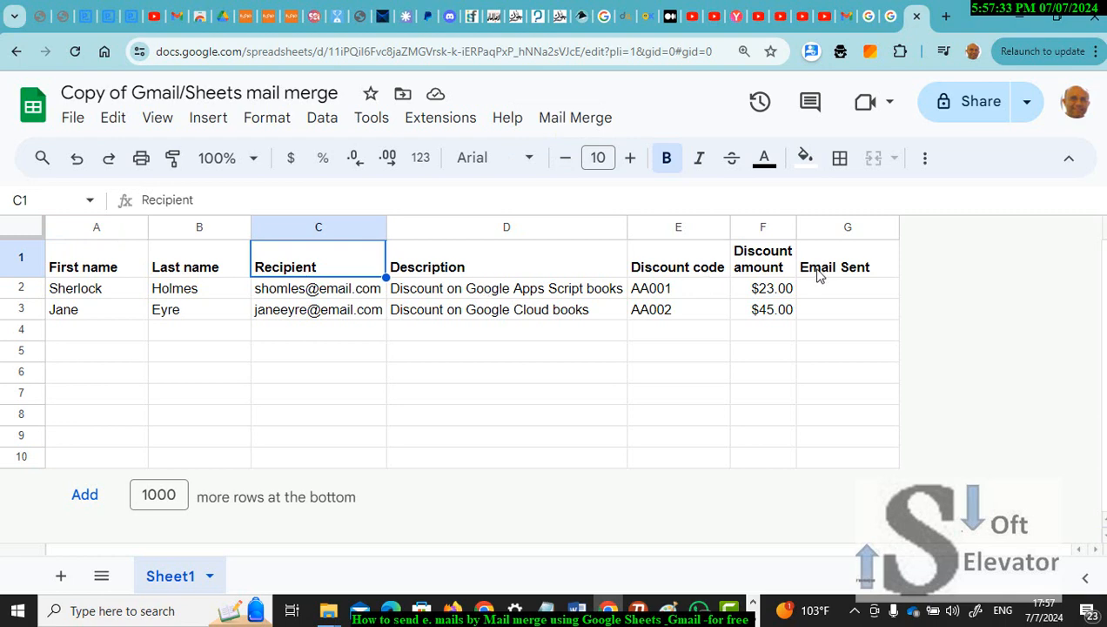
pyautogui.click(827, 273)
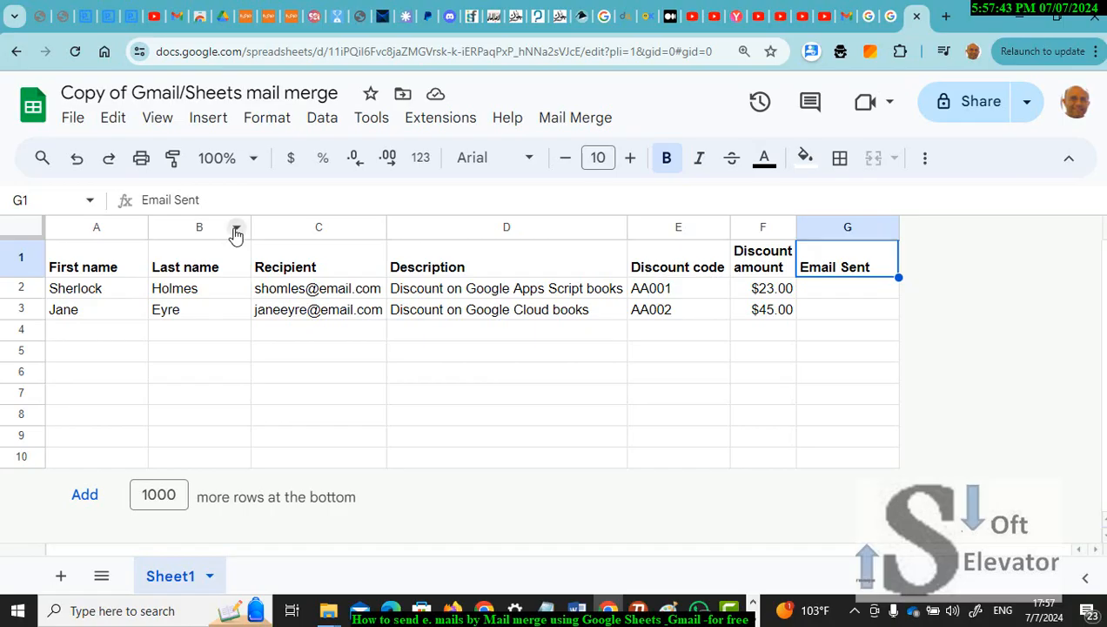
pyautogui.click(235, 232)
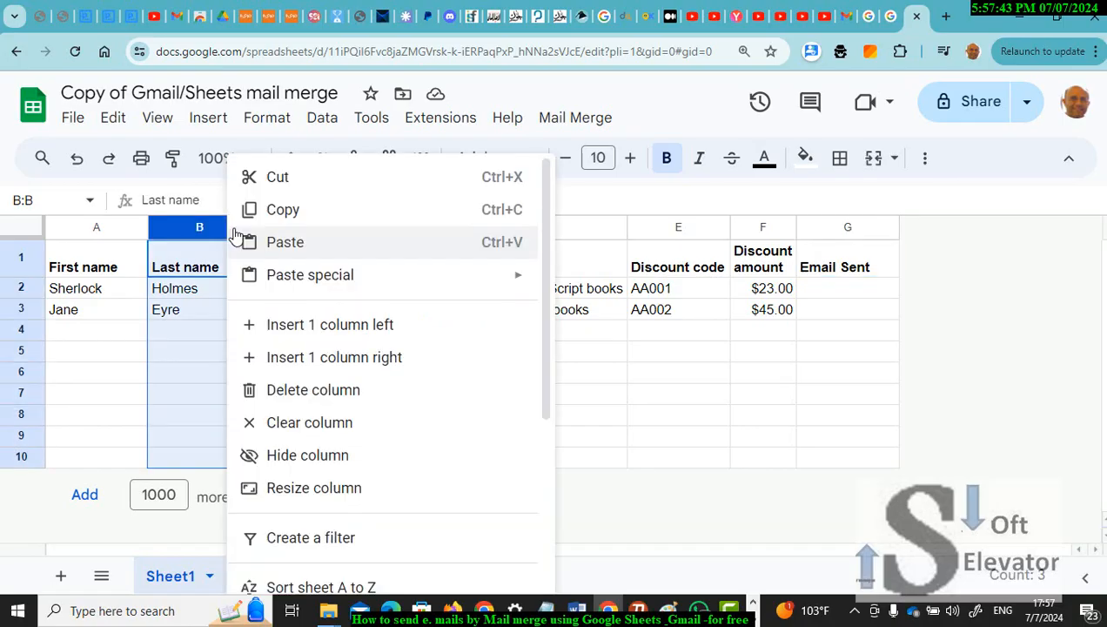
# Step: Delete the Last name column and rename the First name header to 'manger'
pyautogui.click(294, 393)
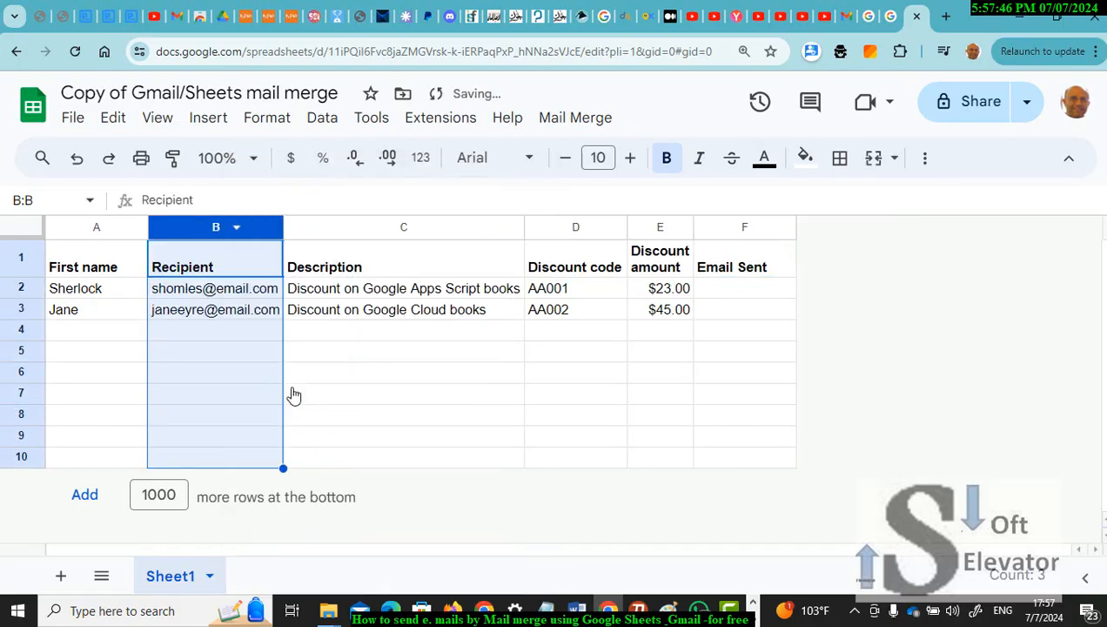
pyautogui.click(128, 272)
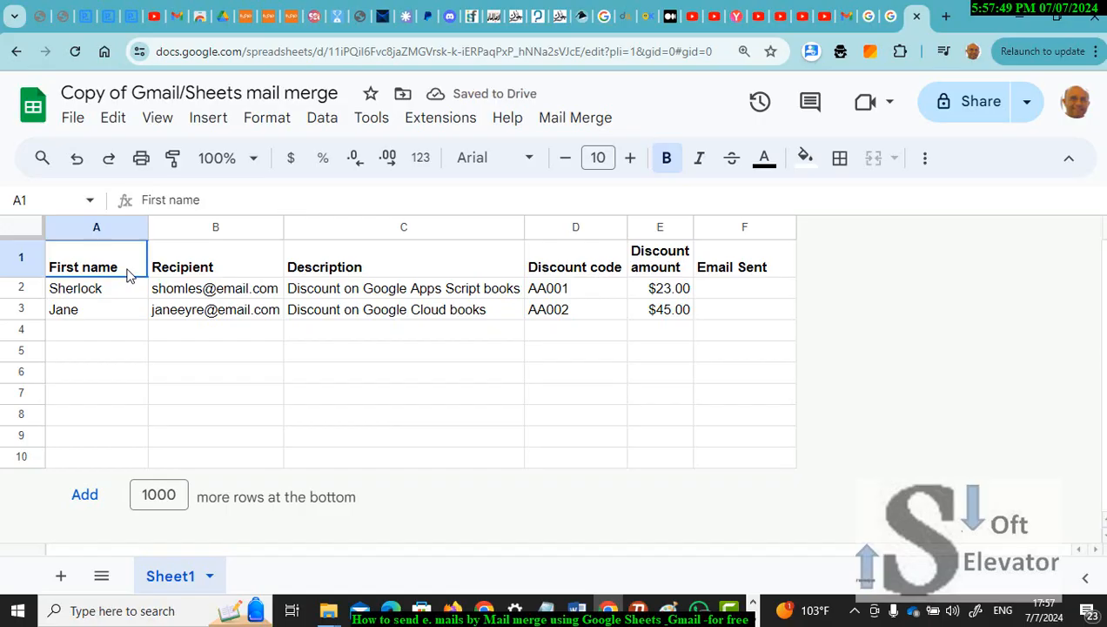
pyautogui.doubleClick(119, 252)
pyautogui.moveTo(94, 252); pyautogui.dragTo(49, 259)
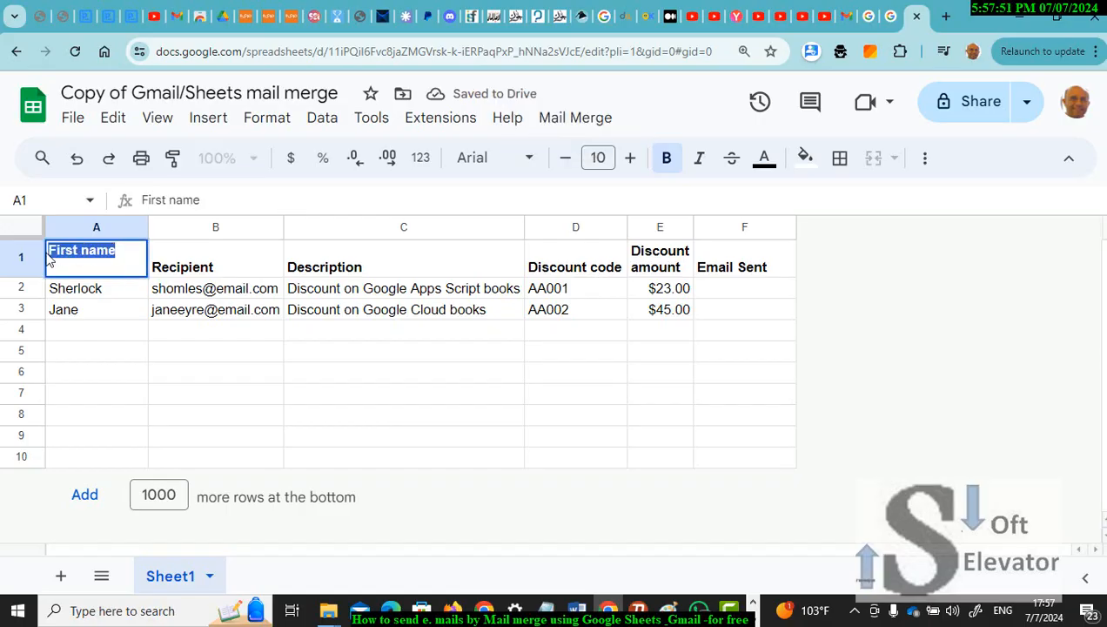
pyautogui.write('manger')
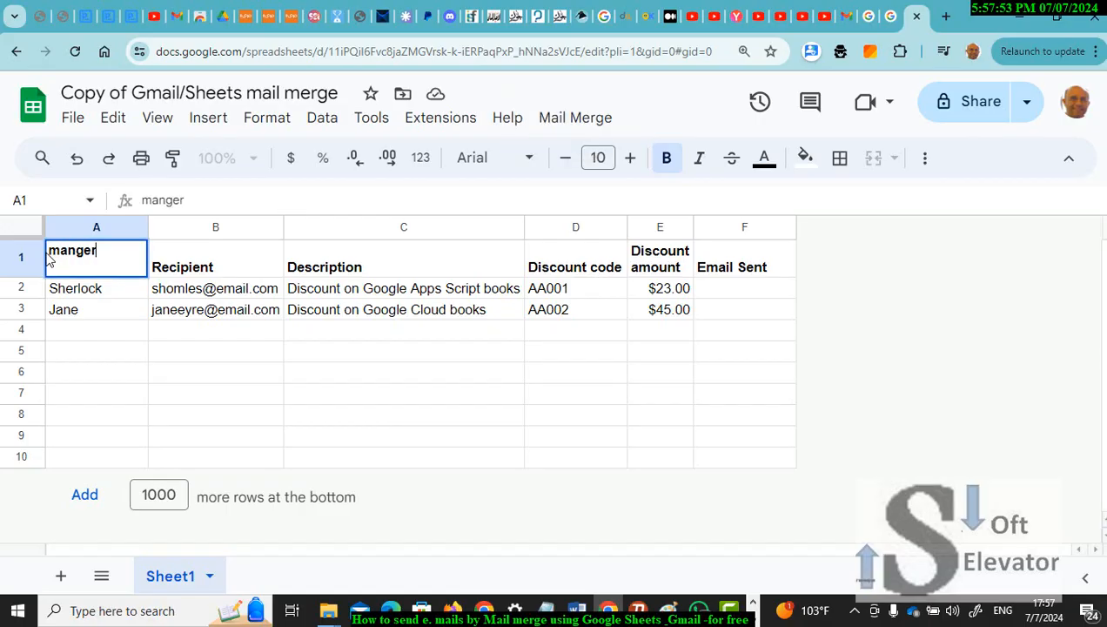
pyautogui.click(171, 233)
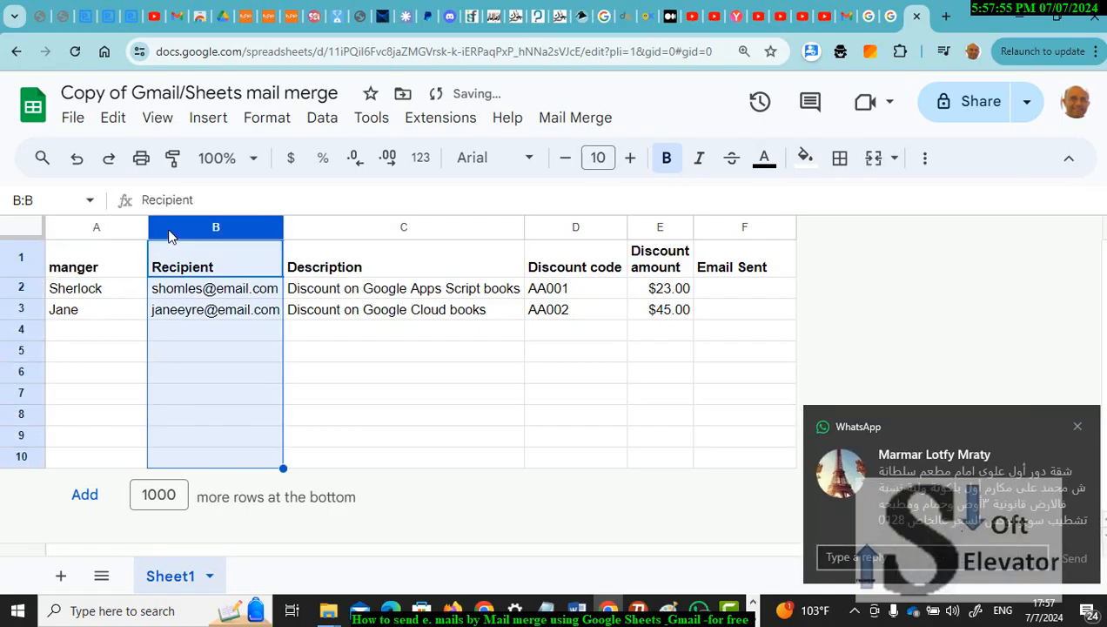
# Step: Delete the Discount amount and Discount code columns and clear sample rows 2–3
pyautogui.rightClick(174, 227)
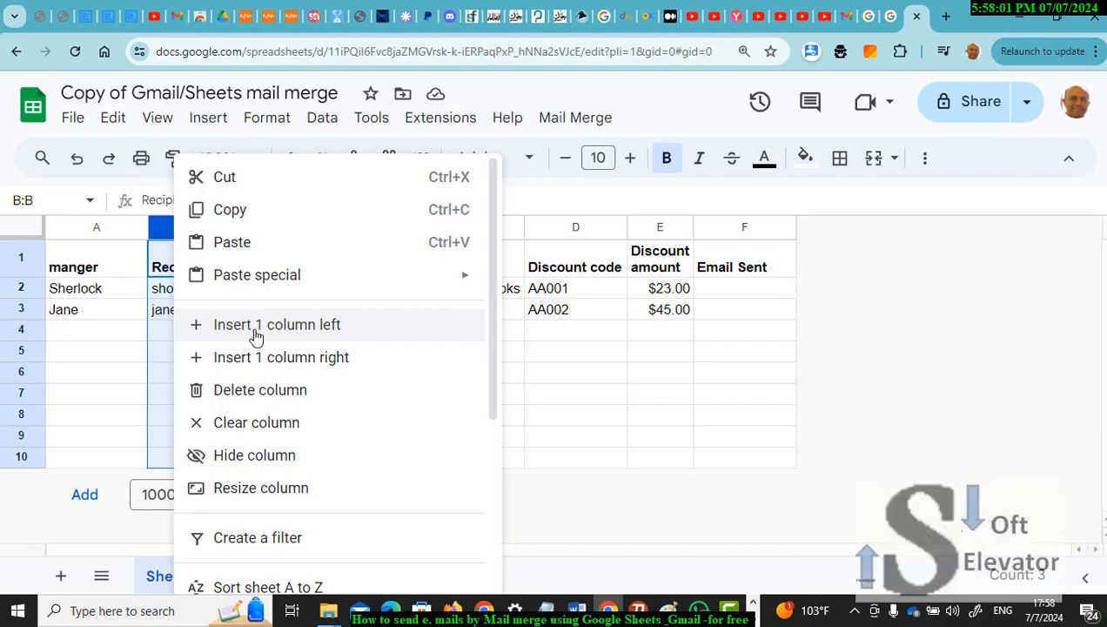
pyautogui.click(653, 222)
pyautogui.rightClick(652, 222)
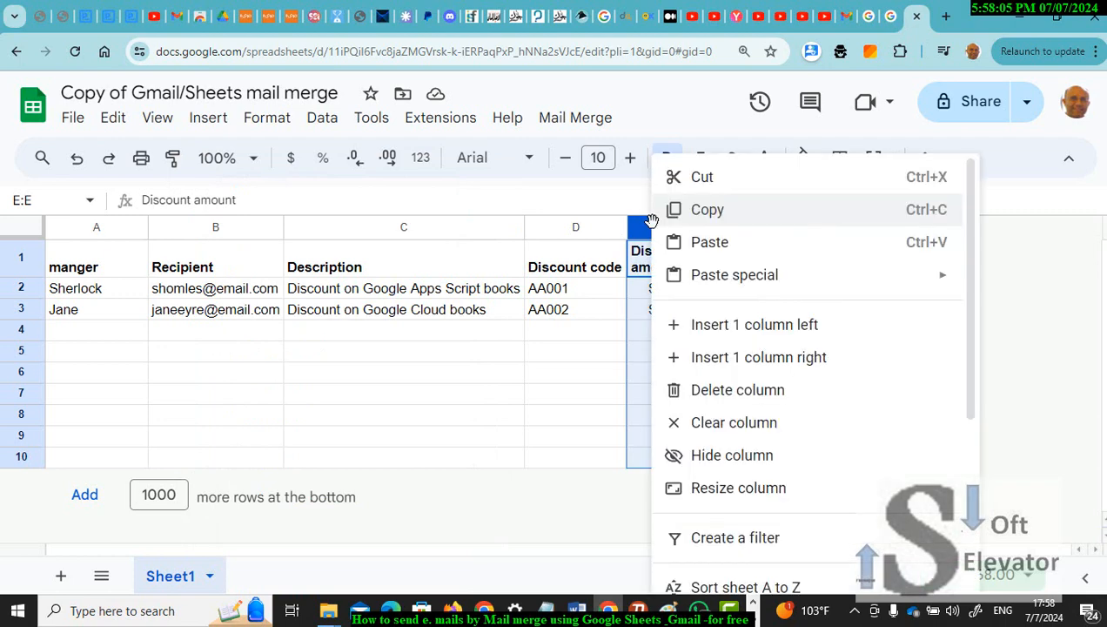
pyautogui.click(704, 397)
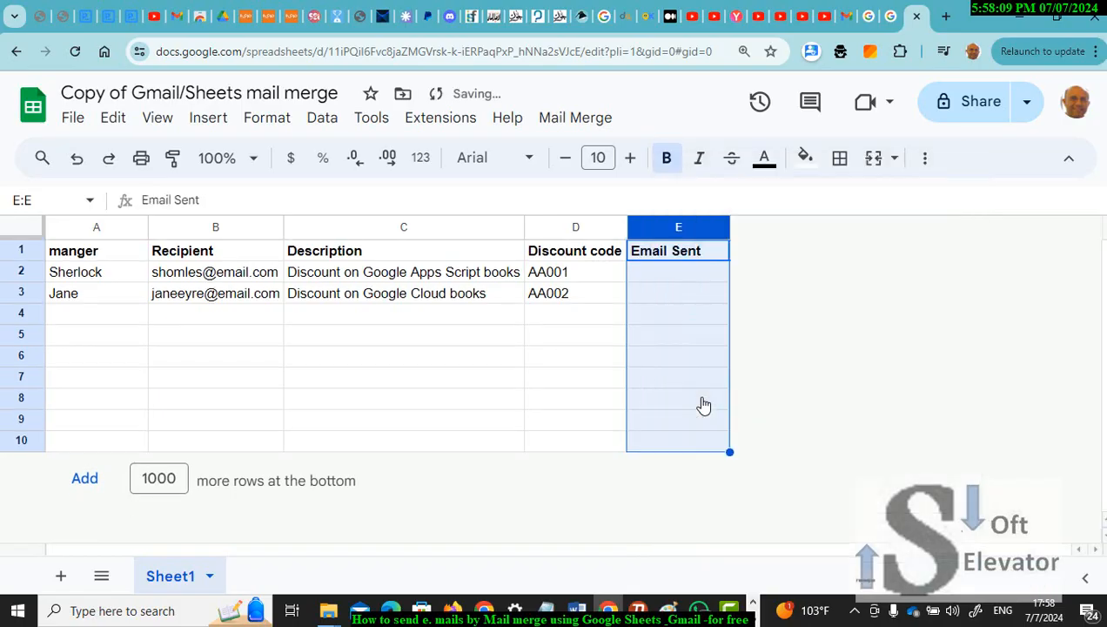
pyautogui.click(574, 228)
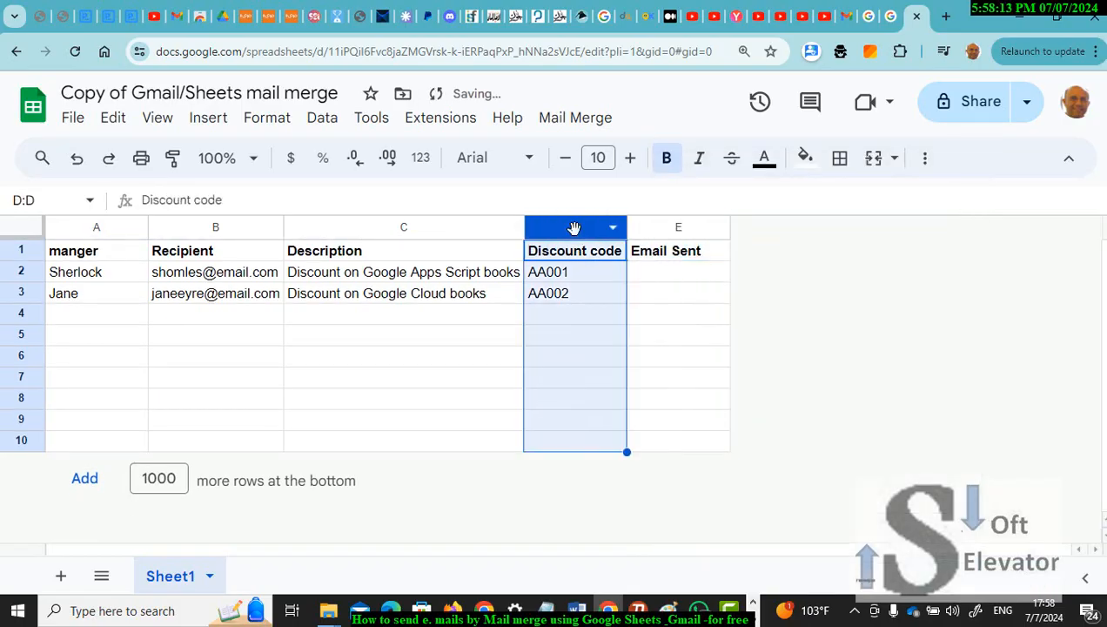
pyautogui.rightClick(575, 228)
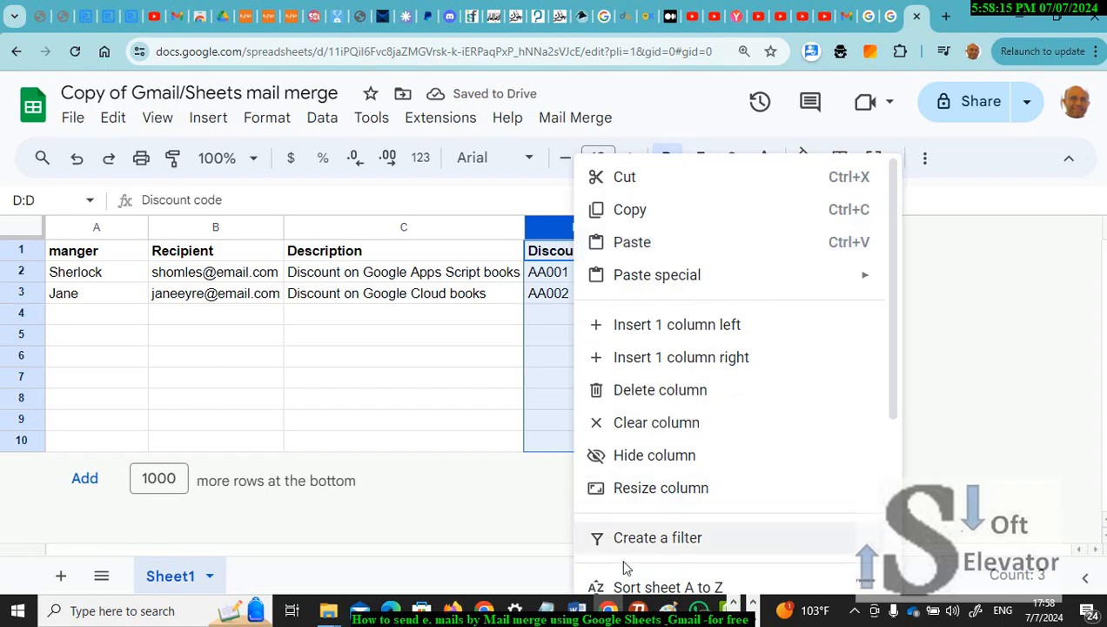
pyautogui.click(620, 391)
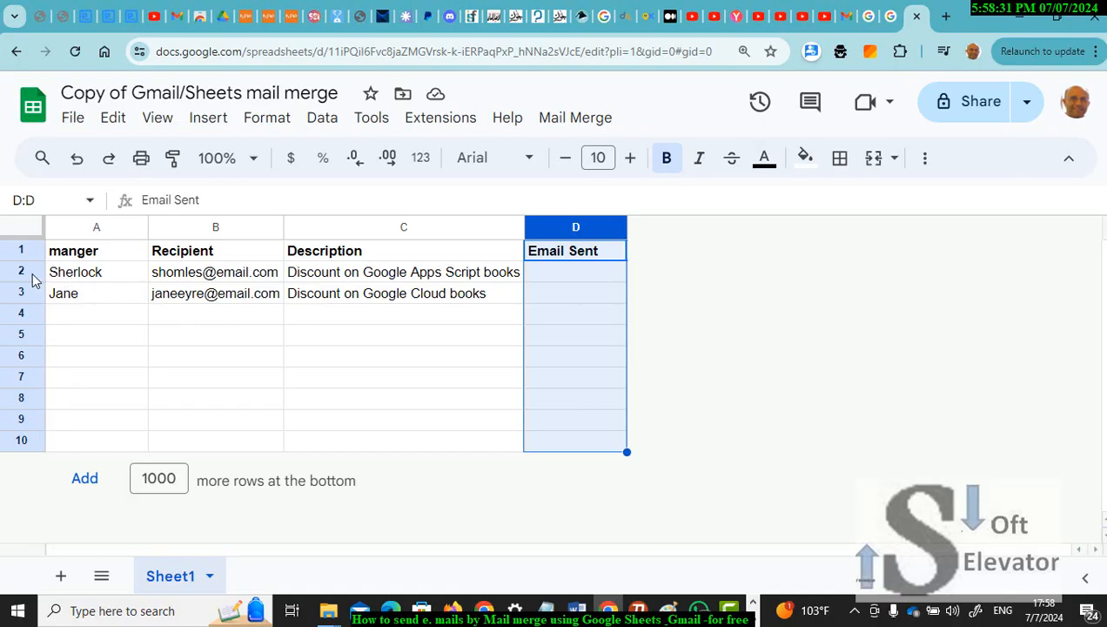
pyautogui.moveTo(32, 273); pyautogui.dragTo(566, 298)
pyautogui.press('Delete')
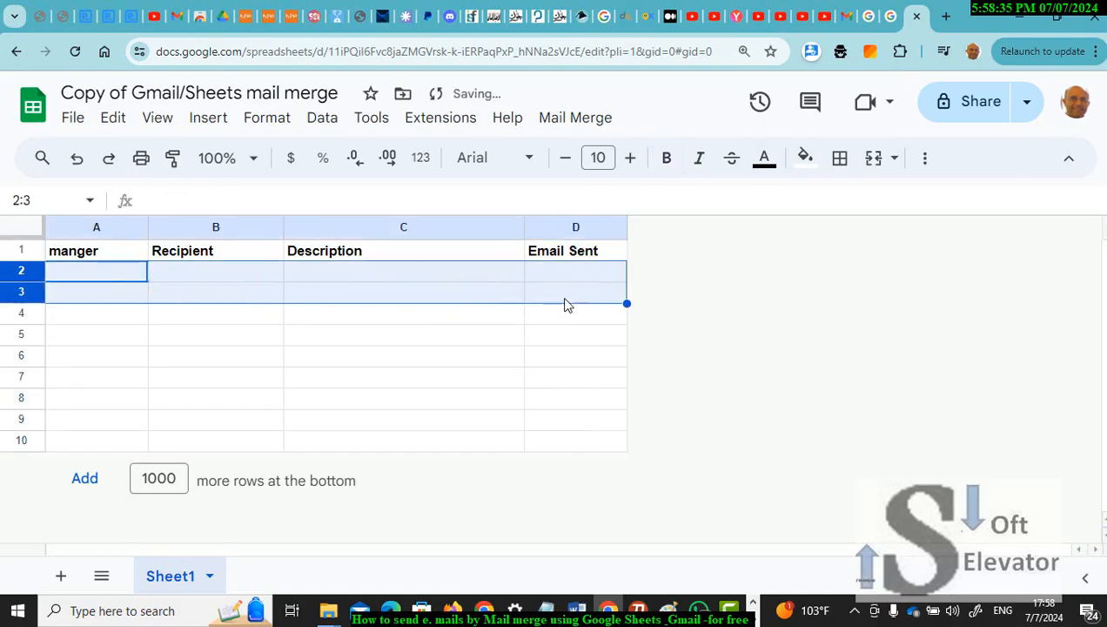
# Step: Copy the first two e-mail addresses from the Word document into Recipient cells B2 and B3
pyautogui.moveTo(576, 613)
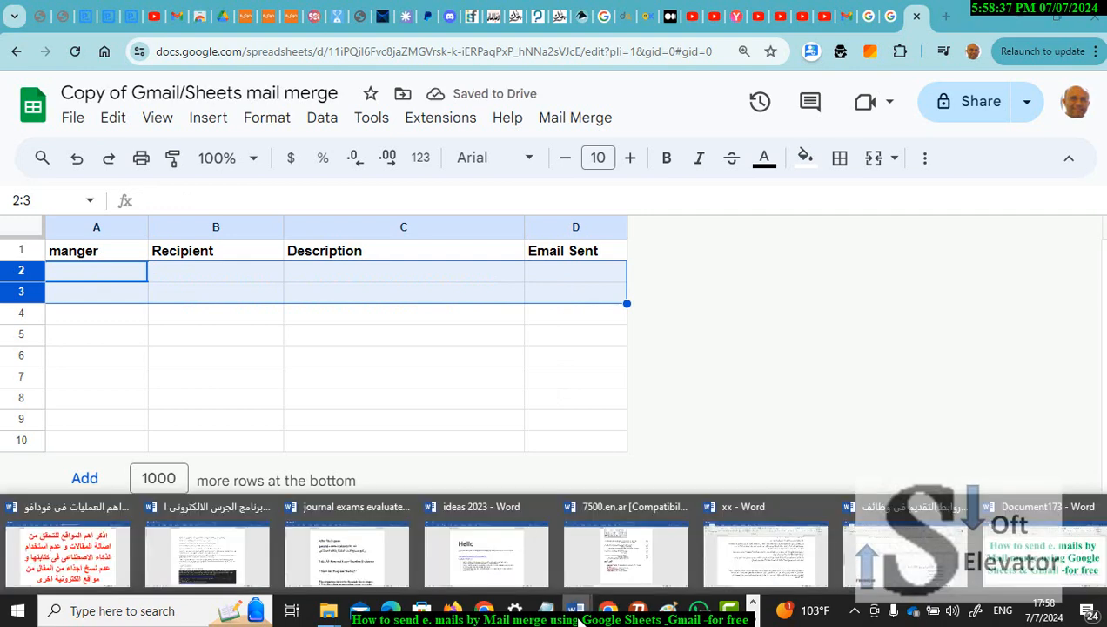
pyautogui.click(886, 511)
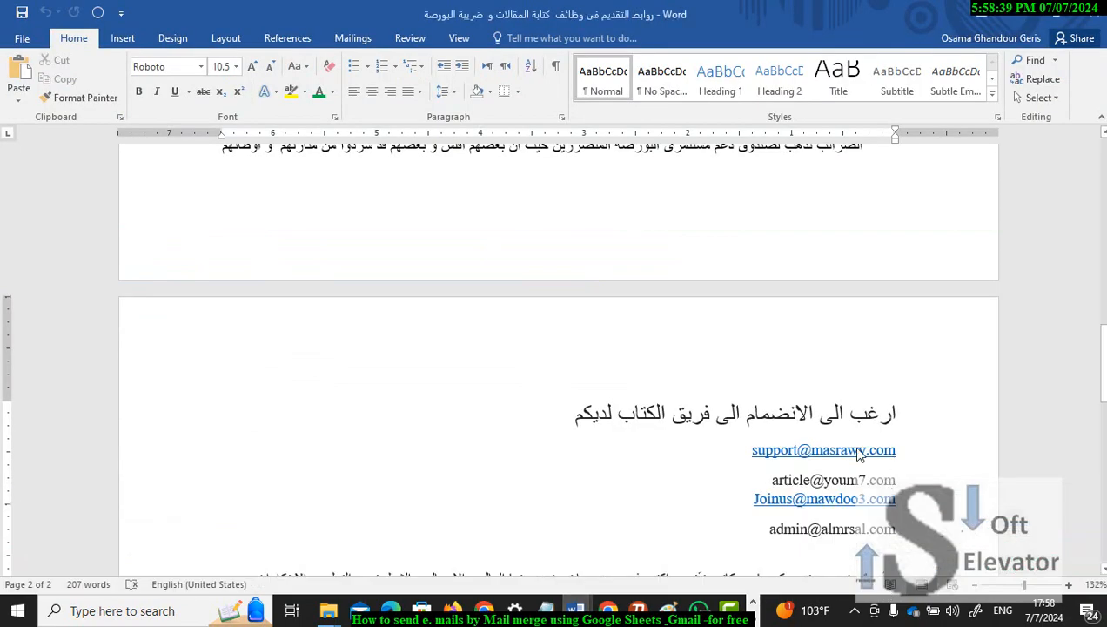
pyautogui.moveTo(895, 449); pyautogui.dragTo(758, 449)
pyautogui.hotkey('ctrl', 'c')
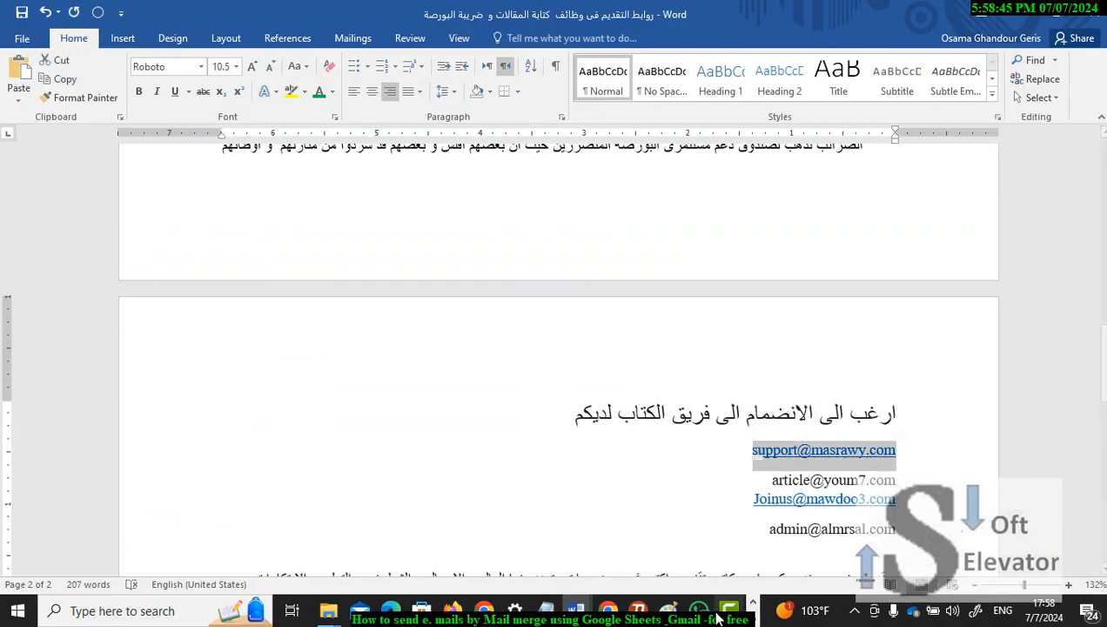
pyautogui.click(607, 610)
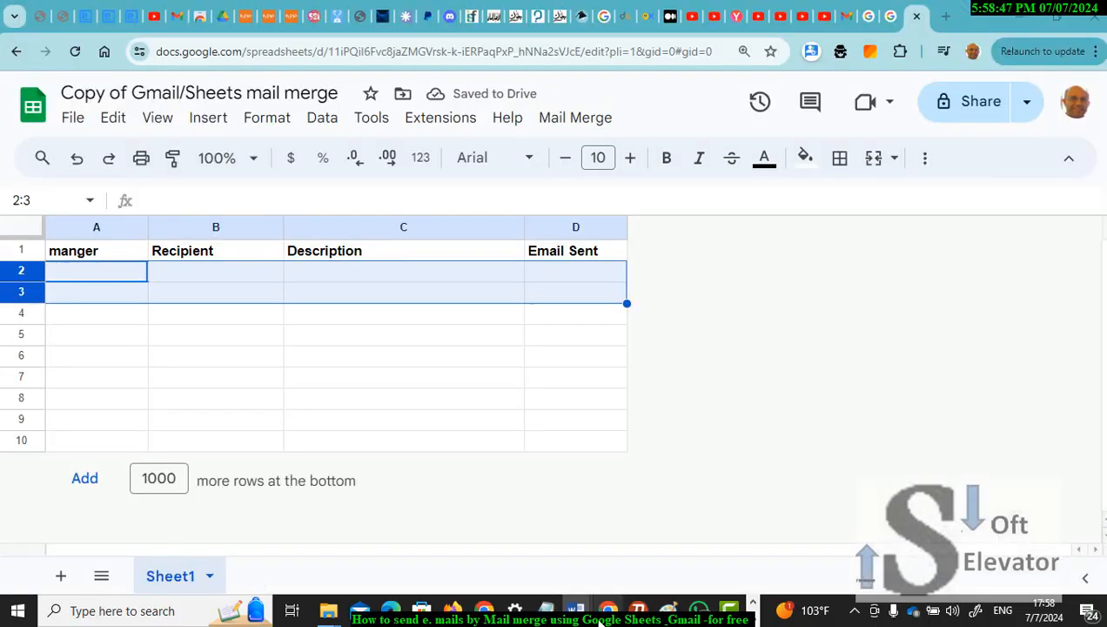
pyautogui.doubleClick(217, 275)
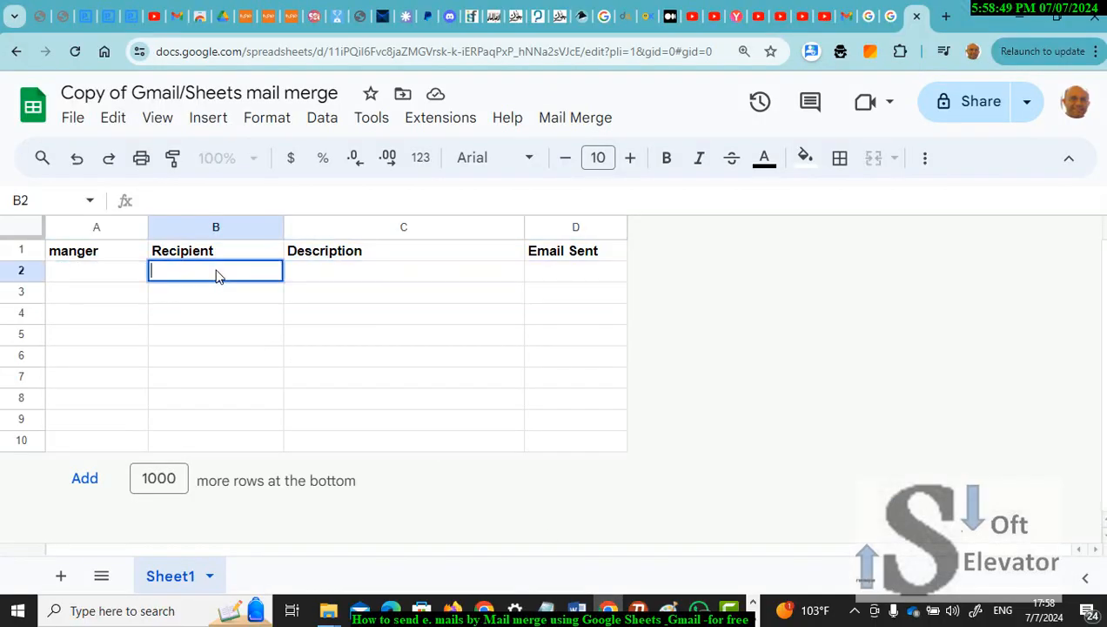
pyautogui.hotkey('ctrl', 'v')
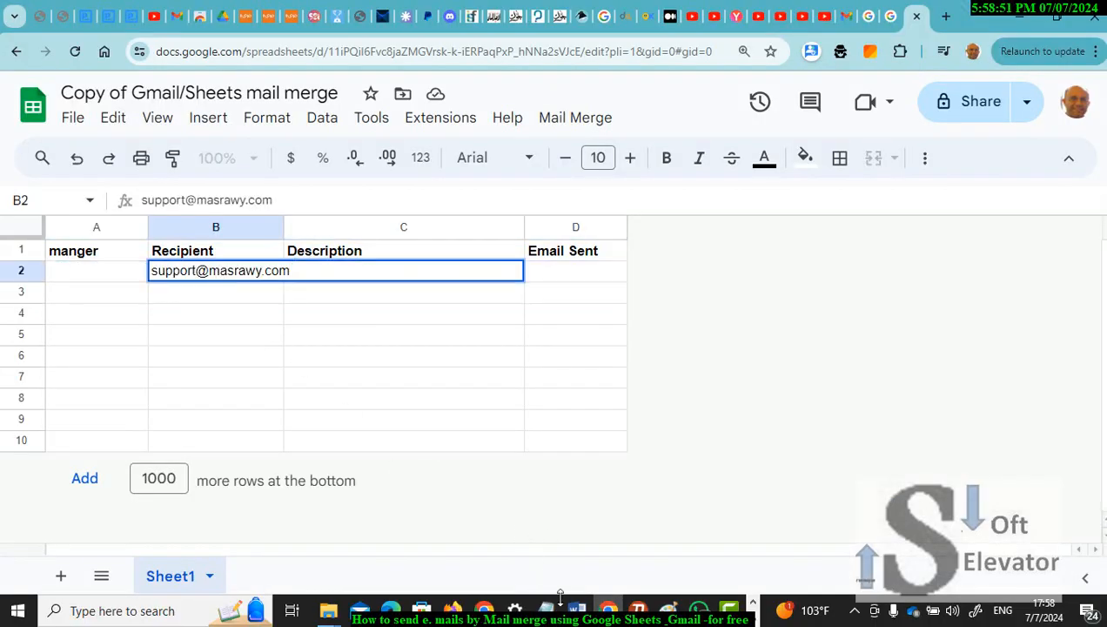
pyautogui.moveTo(576, 614)
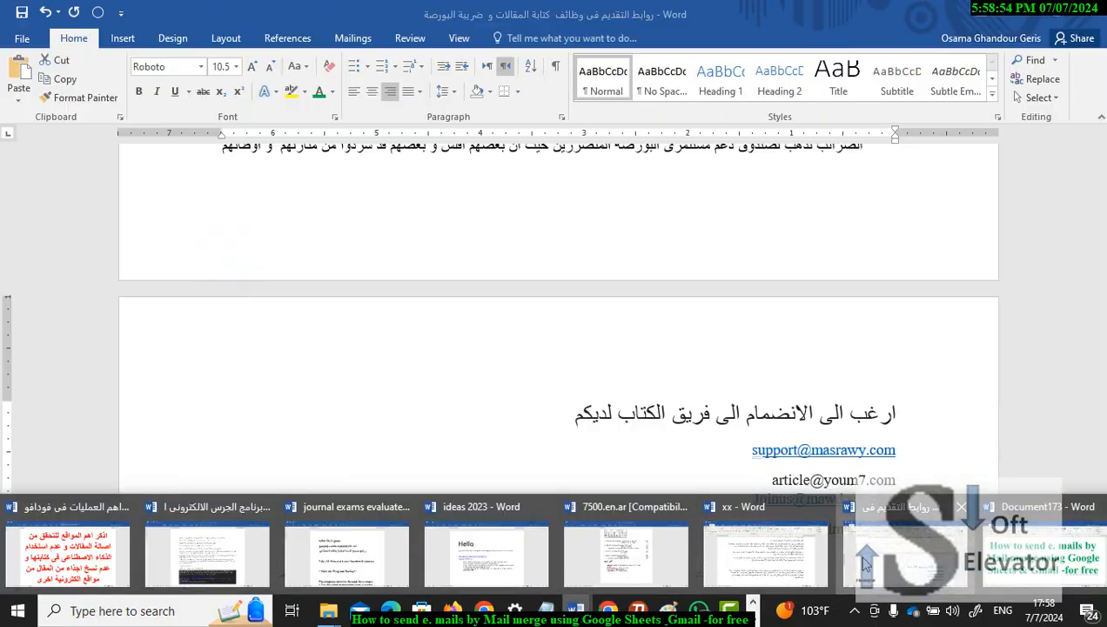
pyautogui.click(864, 564)
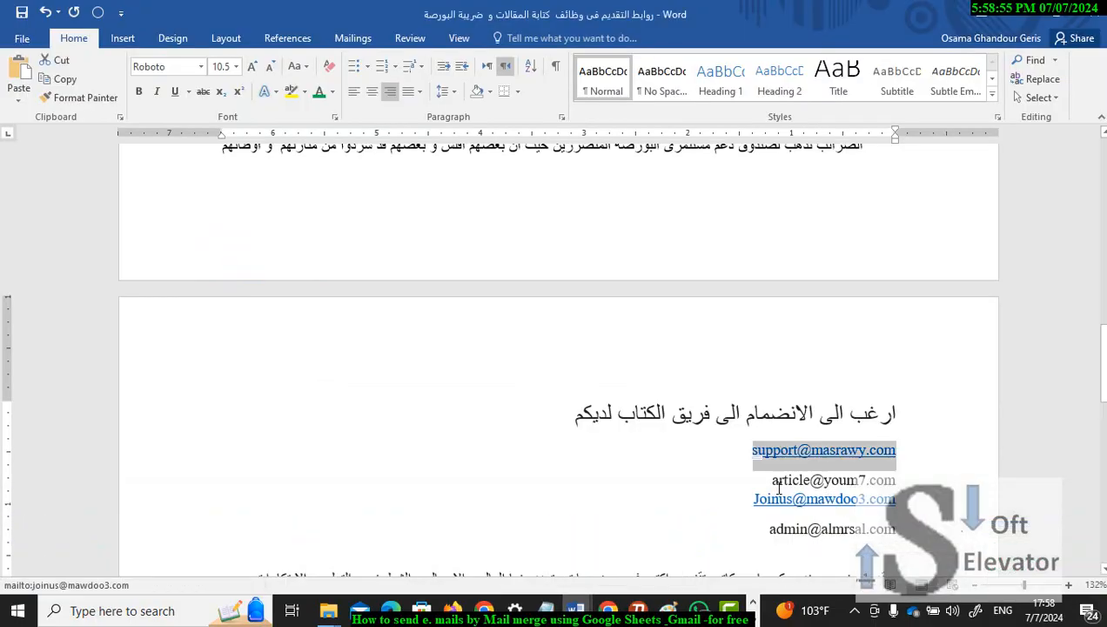
pyautogui.click(771, 480)
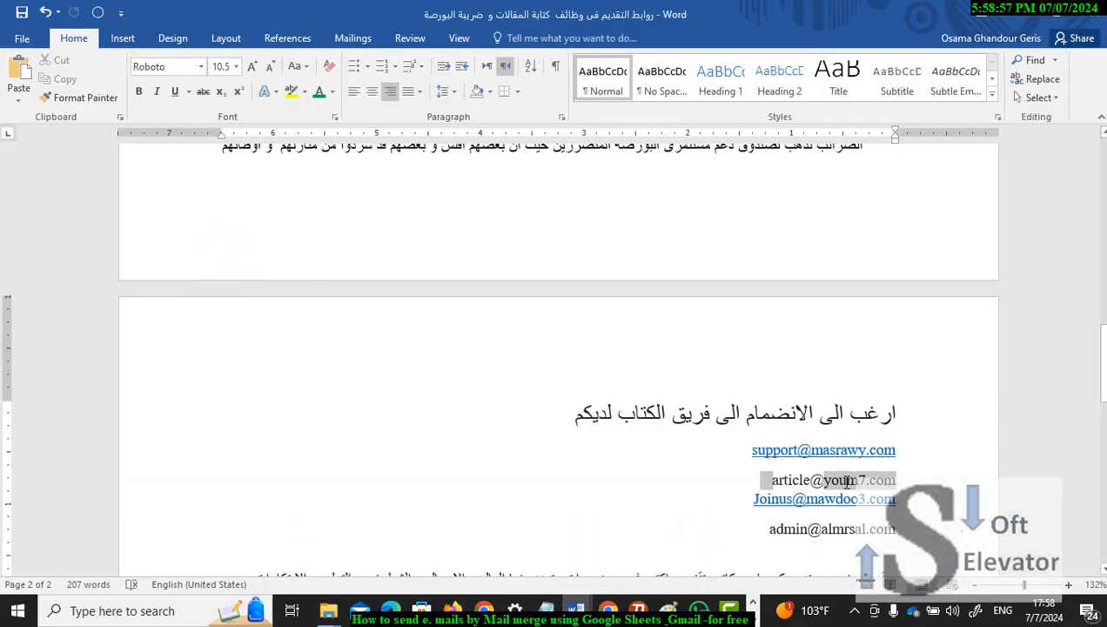
pyautogui.doubleClick(788, 484)
pyautogui.hotkey('ctrl', 'c')
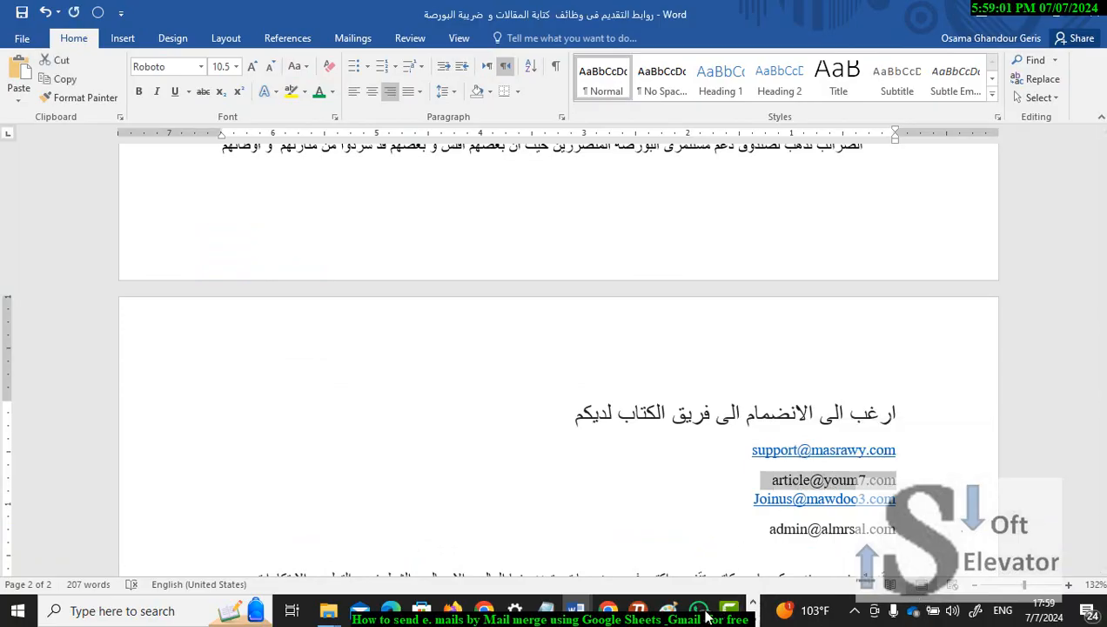
pyautogui.moveTo(580, 613)
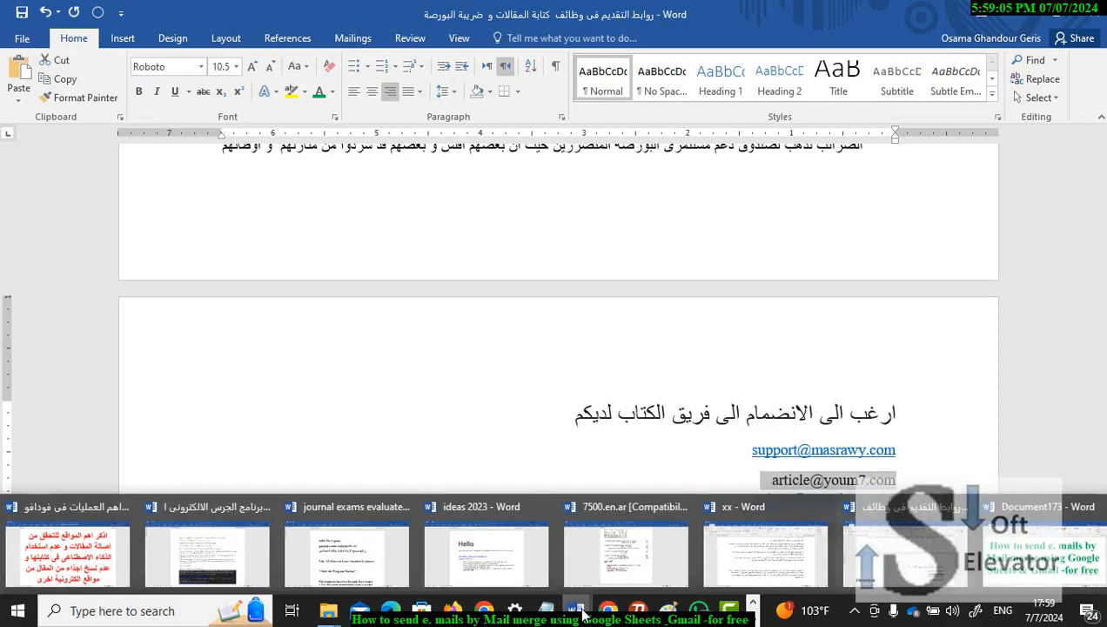
pyautogui.click(265, 470)
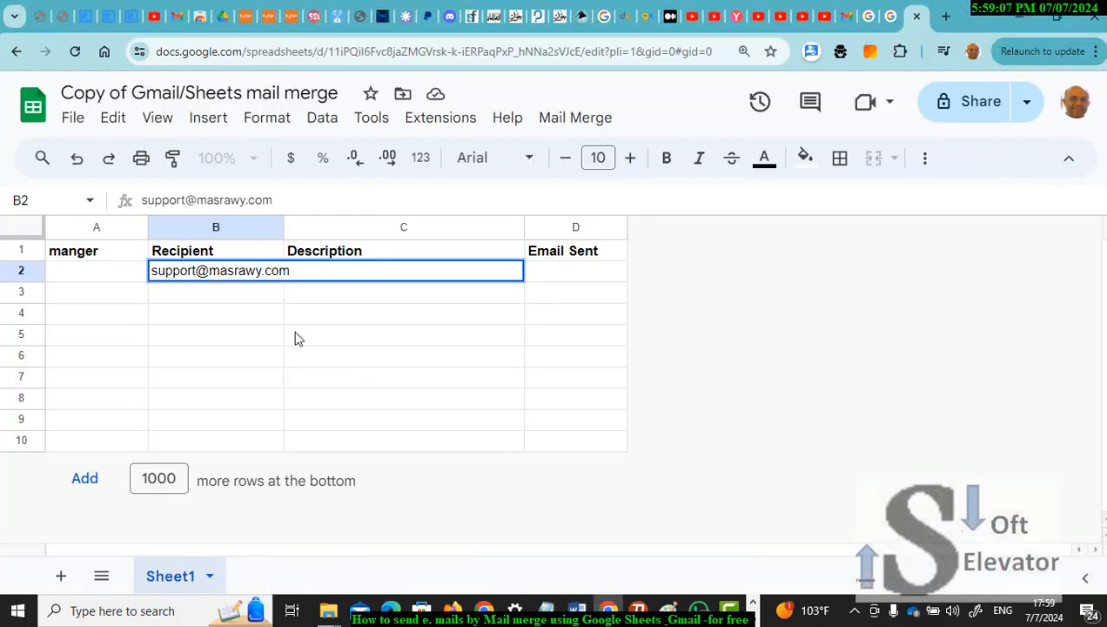
pyautogui.click(255, 294)
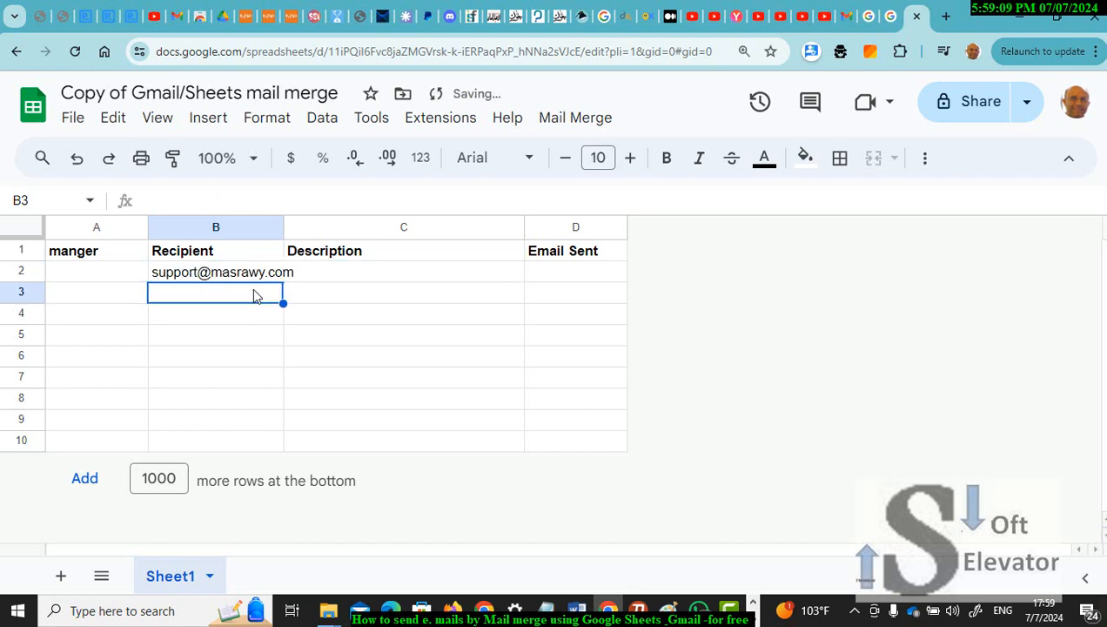
pyautogui.hotkey('ctrl', 'v')
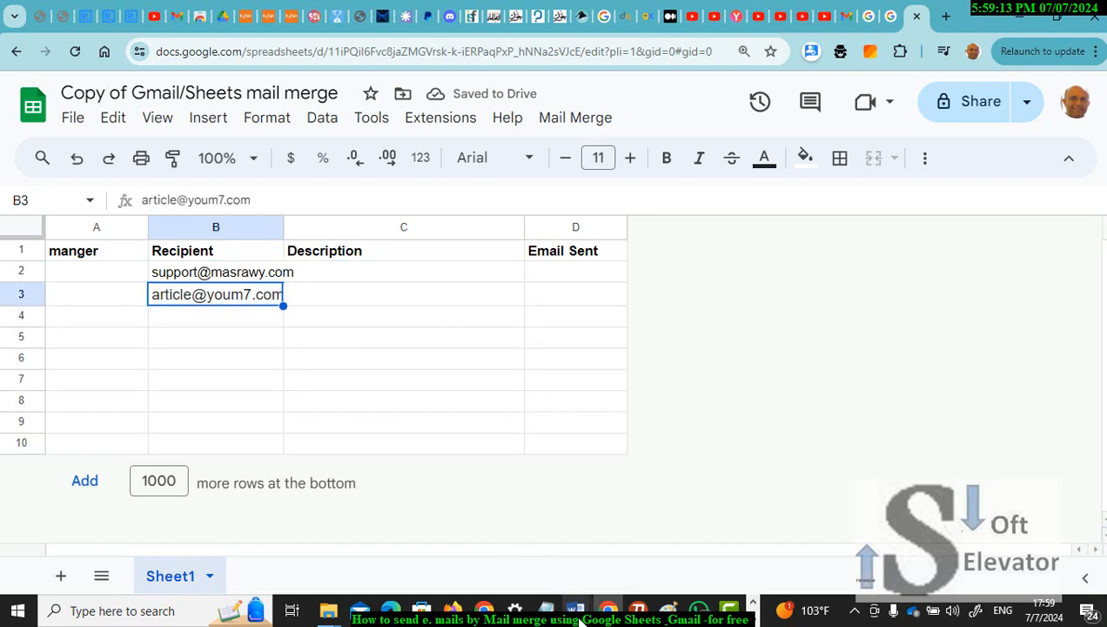
# Step: Copy the third and fourth e-mail addresses from Word into Recipient cells B4 and B5
pyautogui.moveTo(579, 620)
pyautogui.click(899, 562)
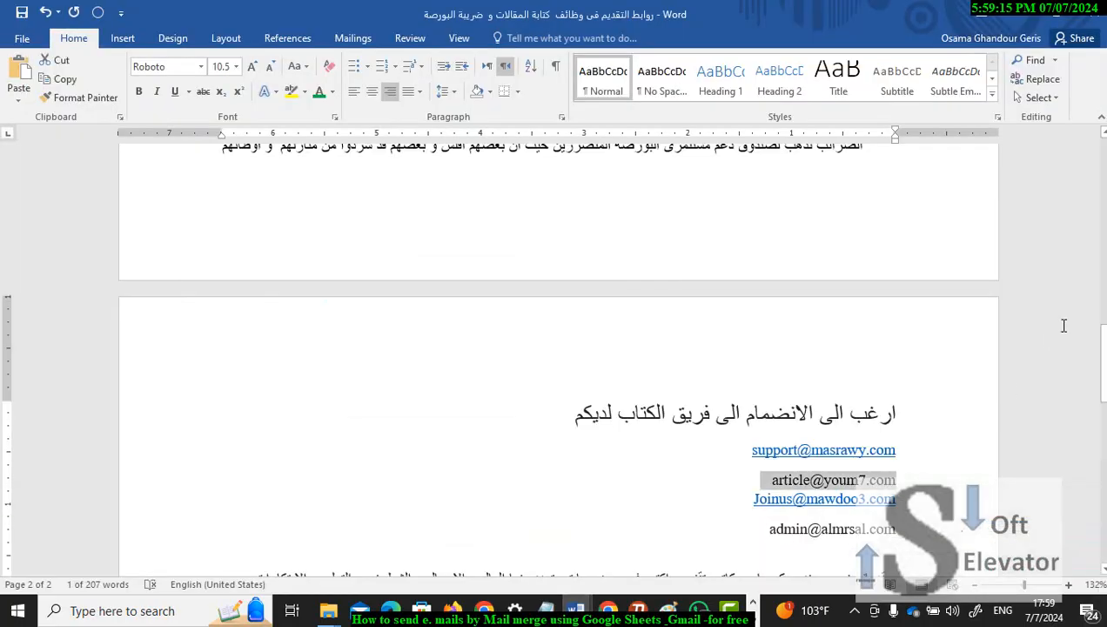
pyautogui.moveTo(1098, 333); pyautogui.dragTo(888, 398)
pyautogui.click(750, 399)
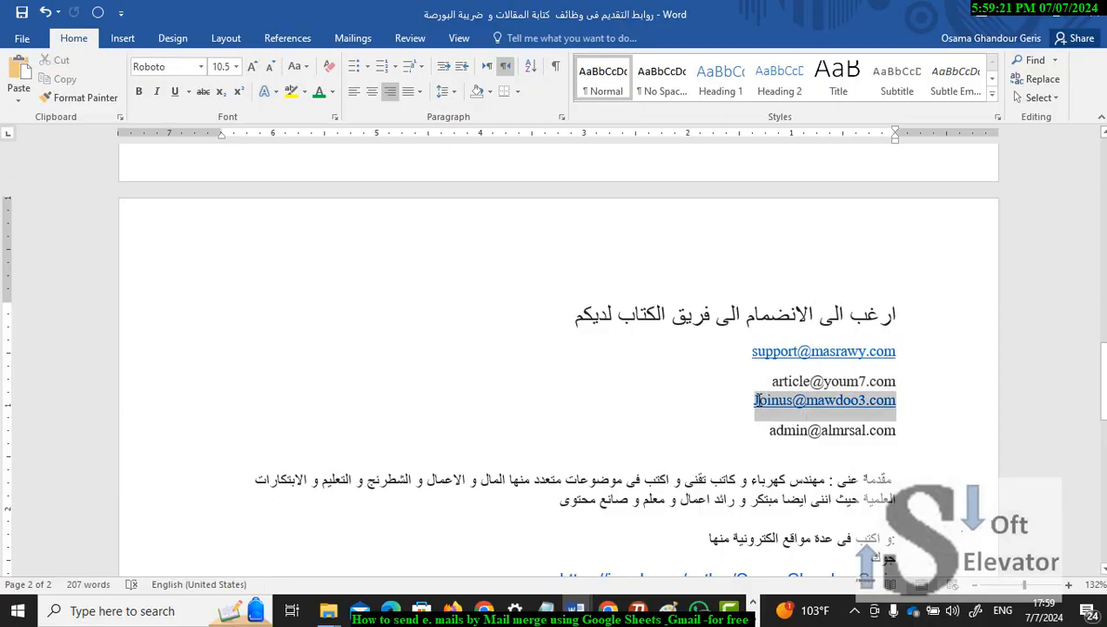
pyautogui.doubleClick(733, 416)
pyautogui.hotkey('ctrl', 'c')
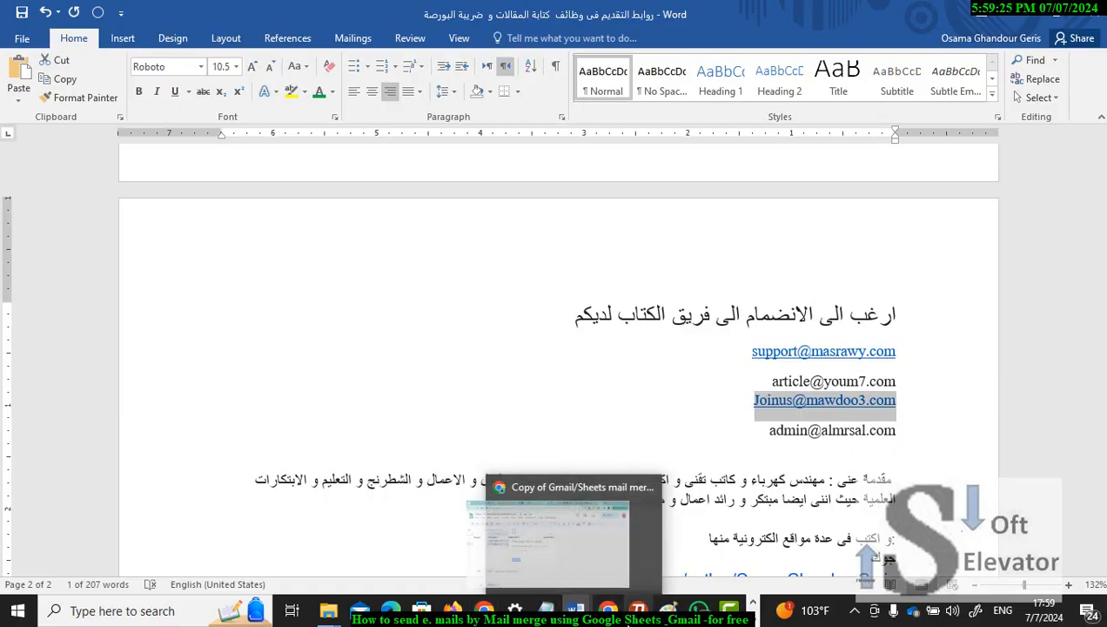
pyautogui.click(570, 553)
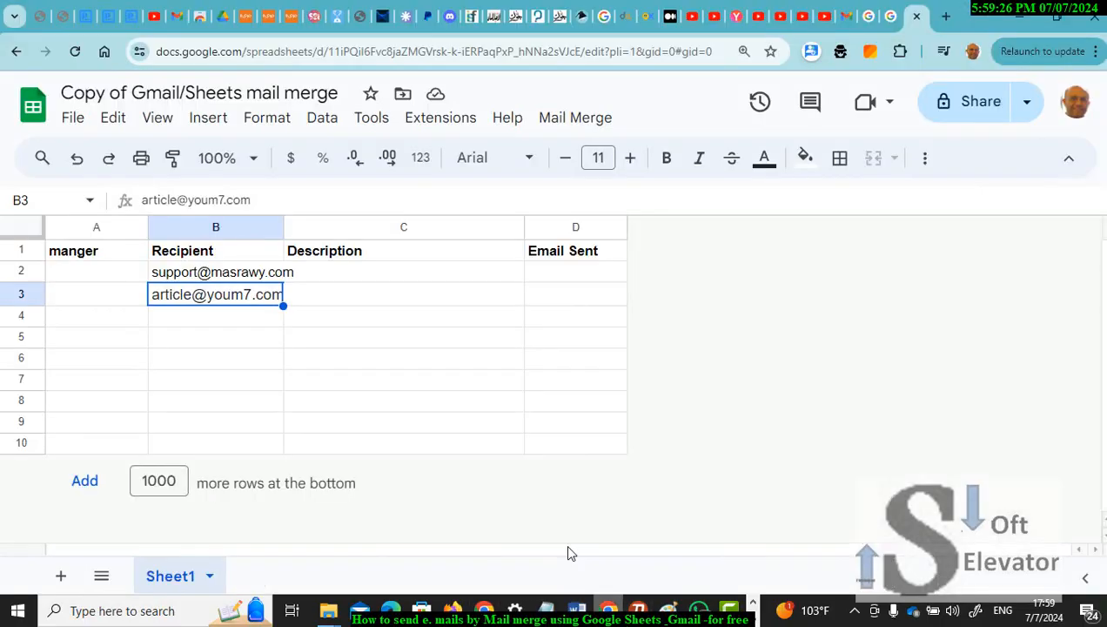
pyautogui.click(268, 320)
pyautogui.hotkey('ctrl', 'v')
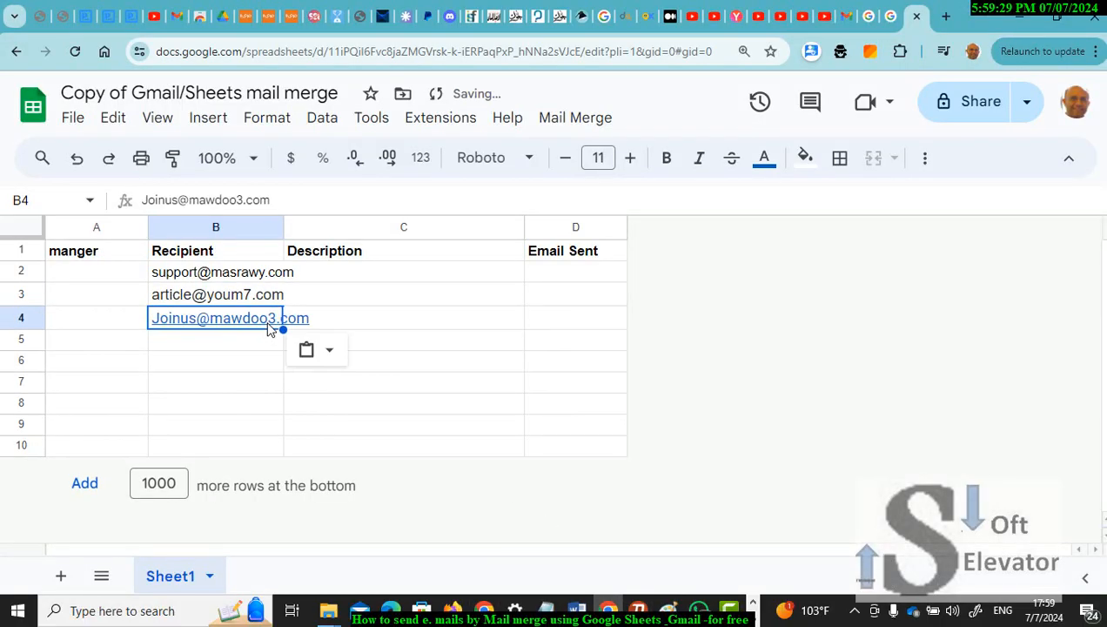
pyautogui.moveTo(577, 614)
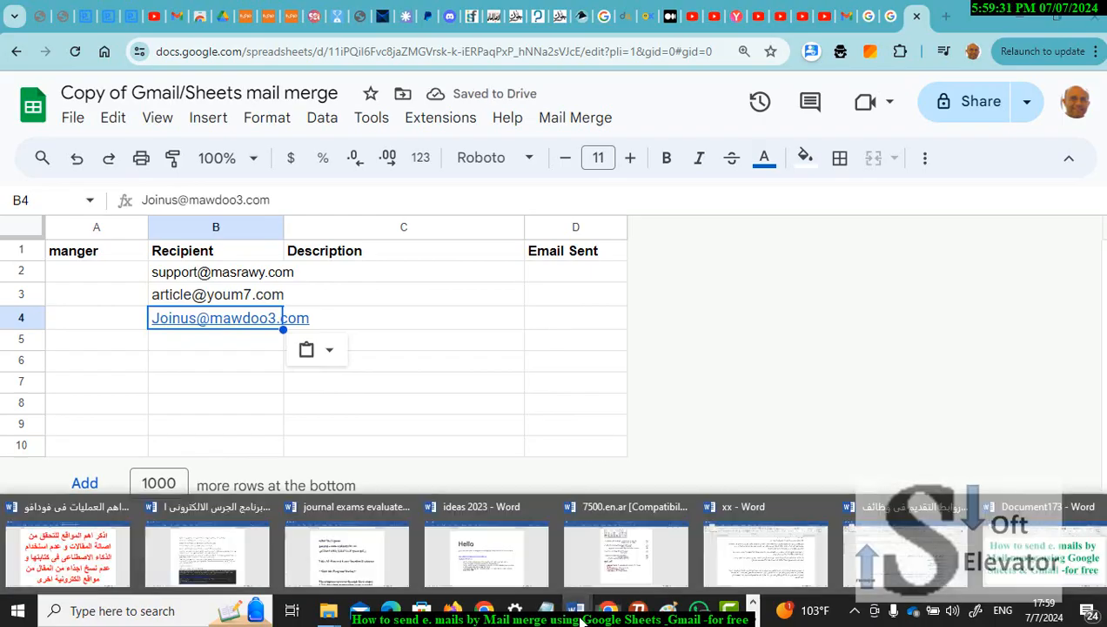
pyautogui.click(828, 557)
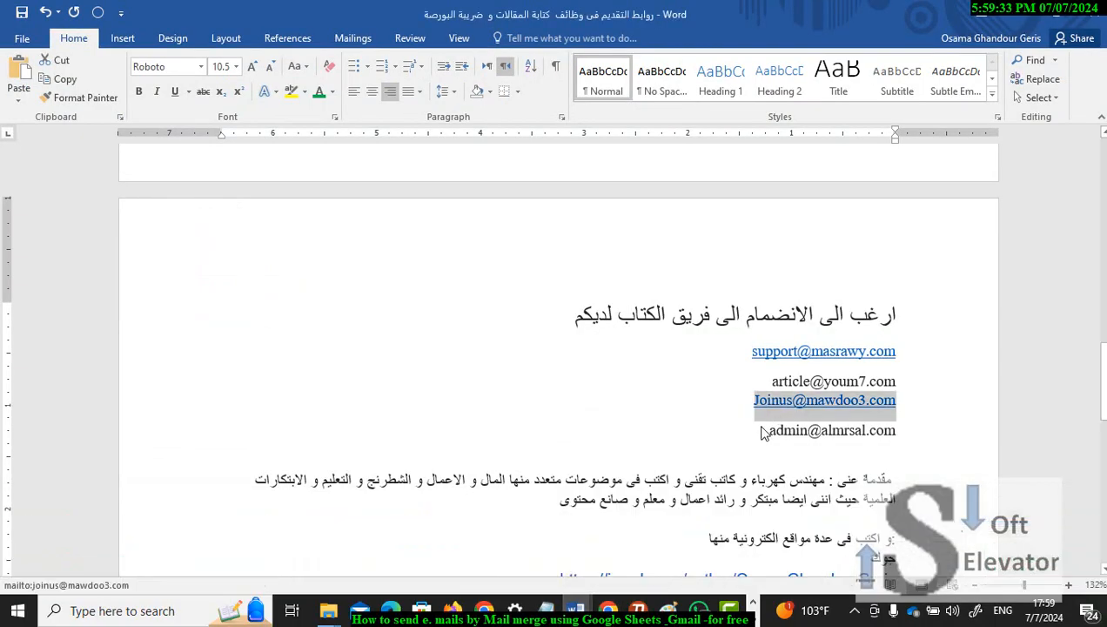
pyautogui.moveTo(763, 427)
pyautogui.mouseDown()
pyautogui.moveTo(840, 427)
pyautogui.moveTo(774, 430)
pyautogui.mouseUp()
pyautogui.hotkey('ctrl', 'c')
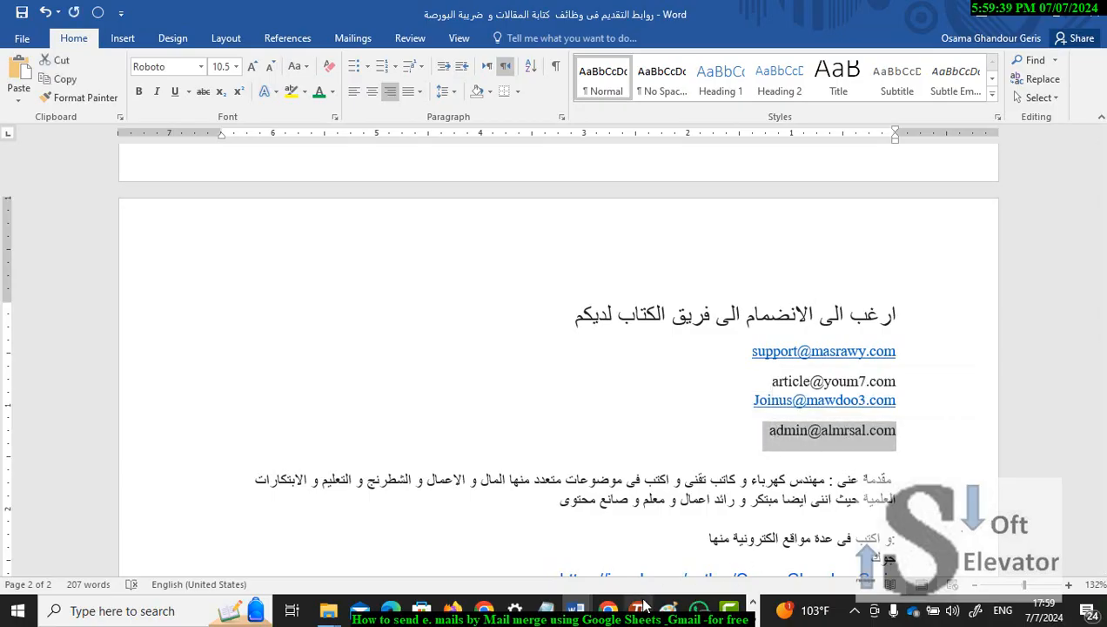
pyautogui.hotkey('alt', 'Tab')
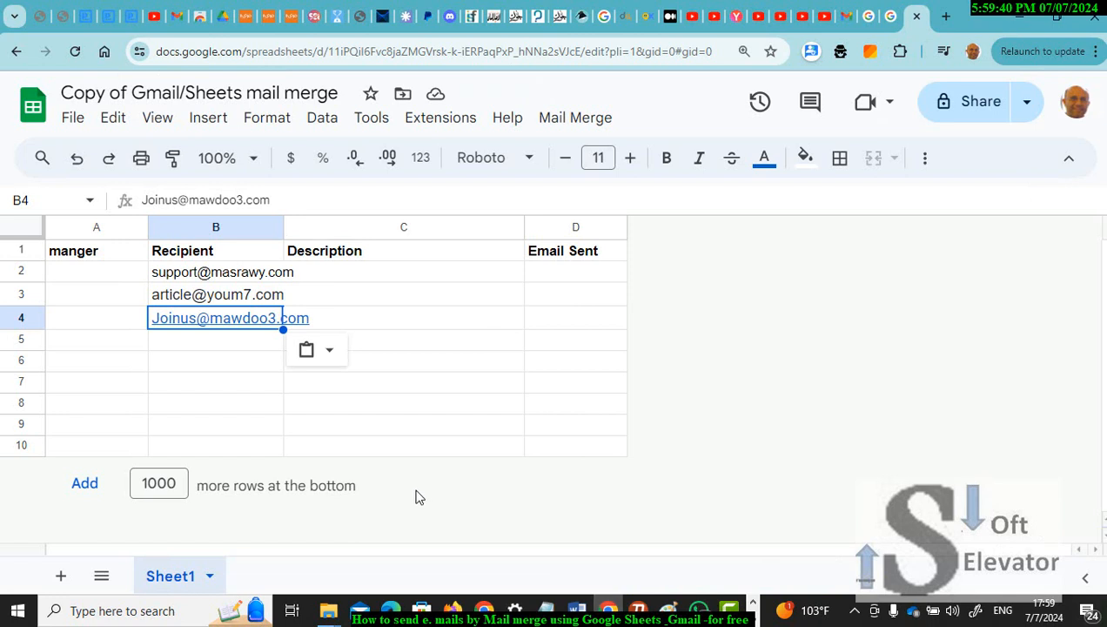
pyautogui.doubleClick(248, 344)
pyautogui.hotkey('ctrl', 'v')
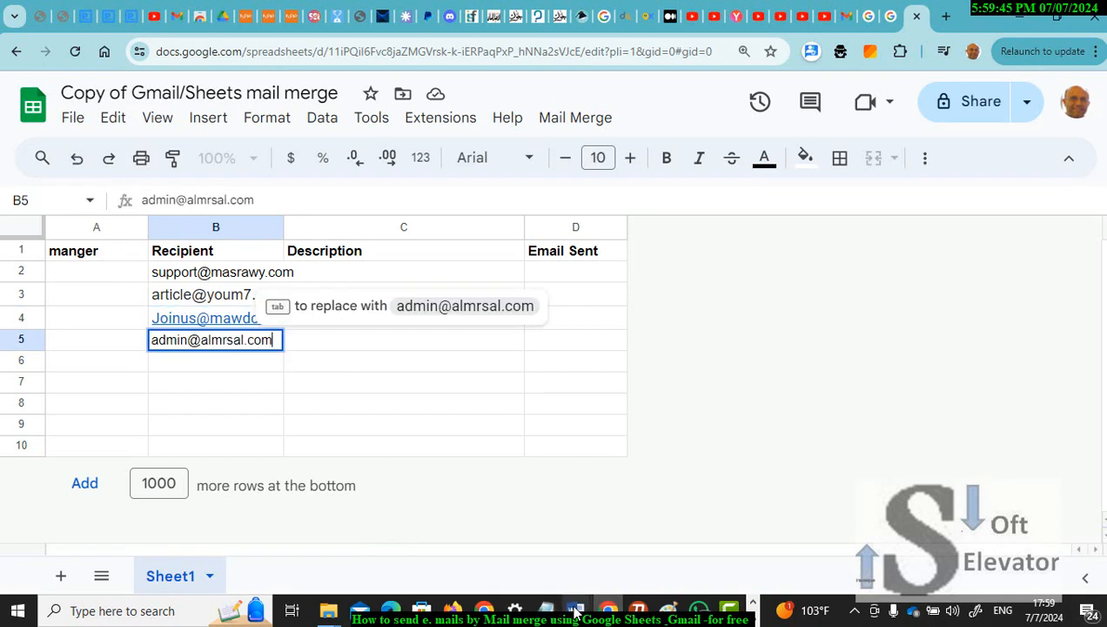
pyautogui.moveTo(574, 612)
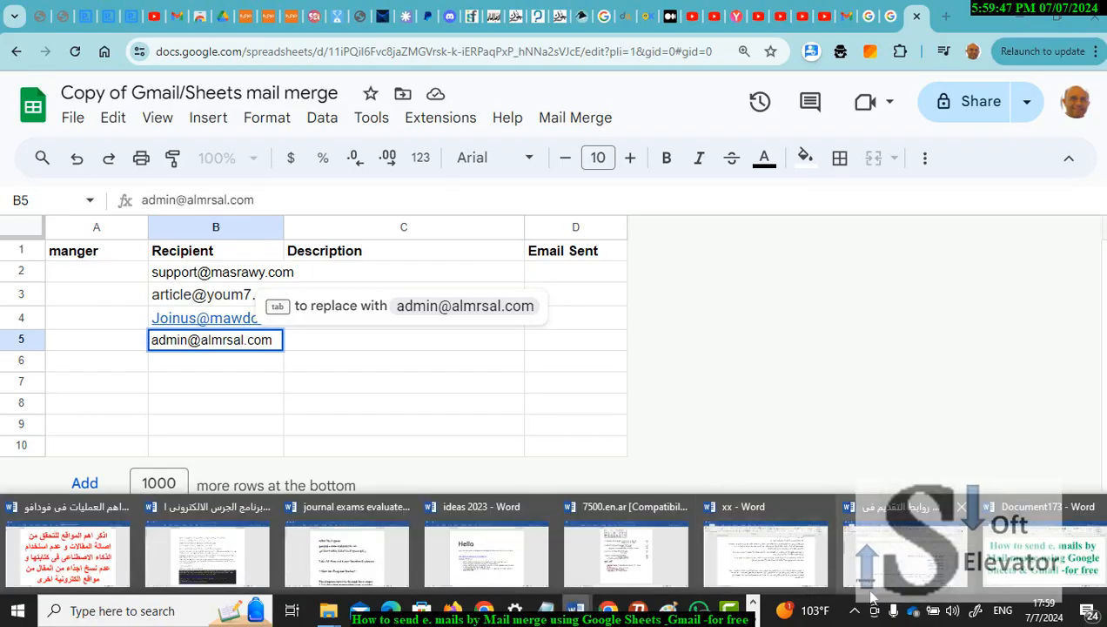
pyautogui.moveTo(899, 572)
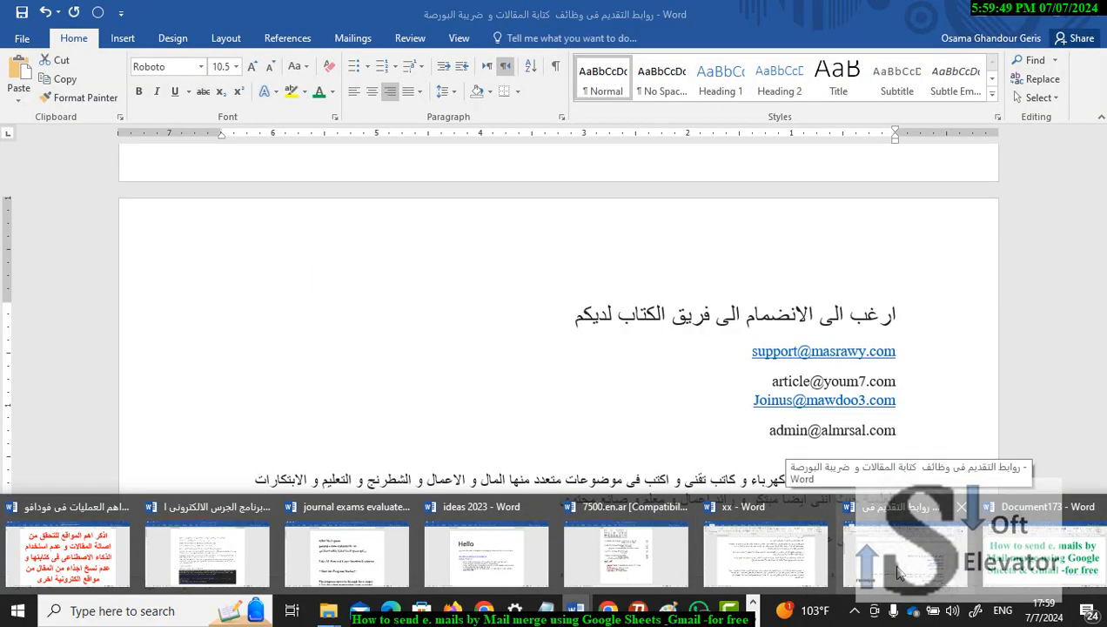
# Step: Copy the Arabic request-to-join-the-writers'-team heading from Word into Description cell C2
pyautogui.click(899, 572)
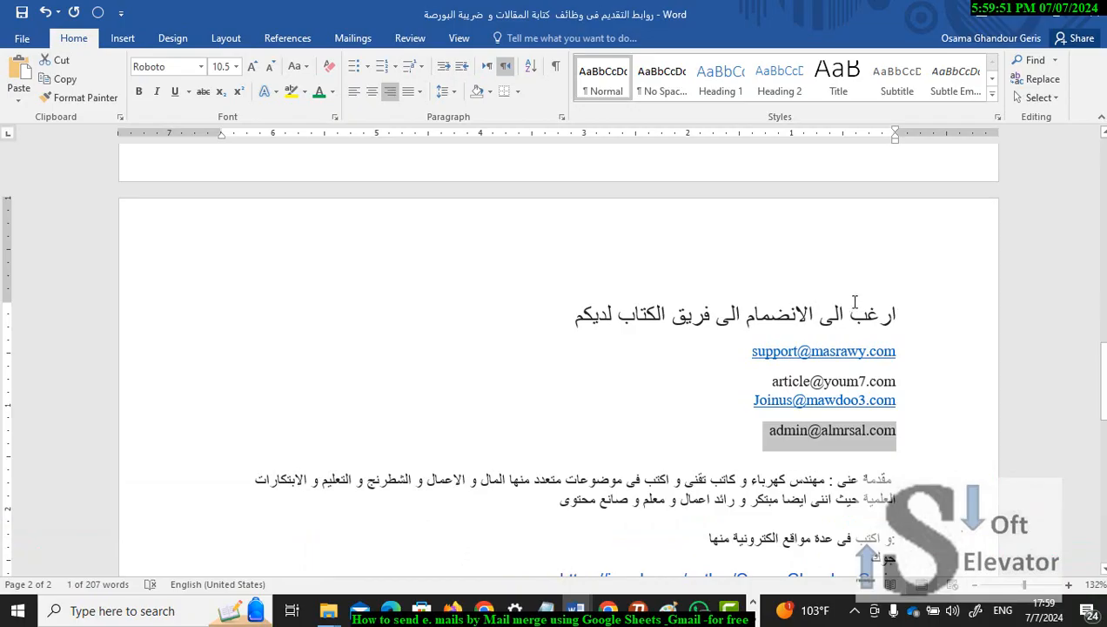
pyautogui.moveTo(855, 302); pyautogui.dragTo(896, 314)
pyautogui.hotkey('ctrl', 'c')
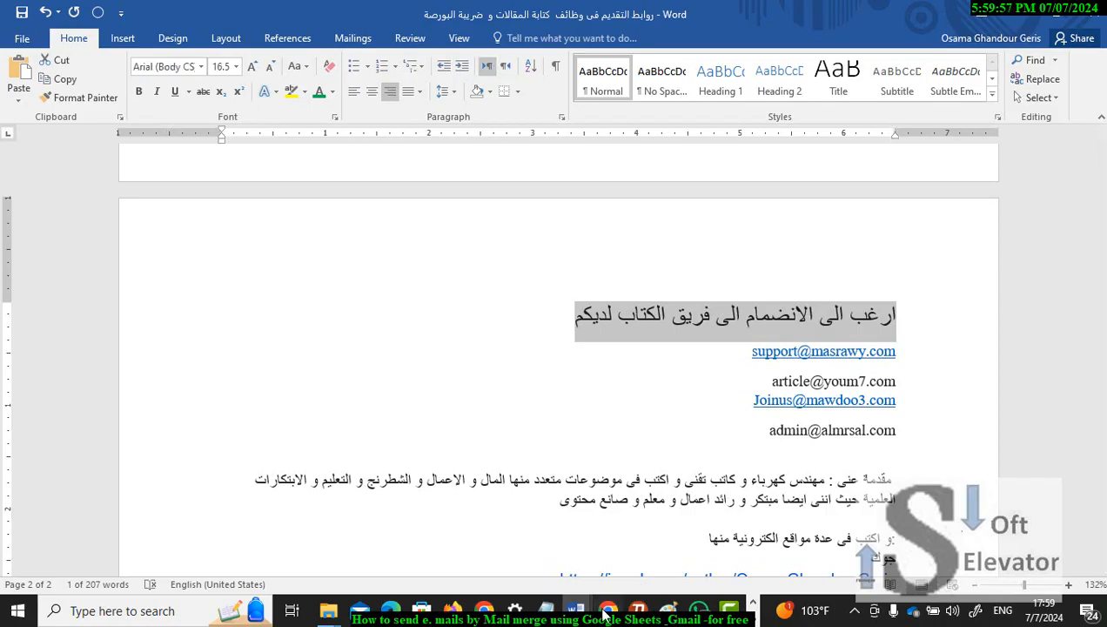
pyautogui.click(607, 611)
pyautogui.doubleClick(370, 266)
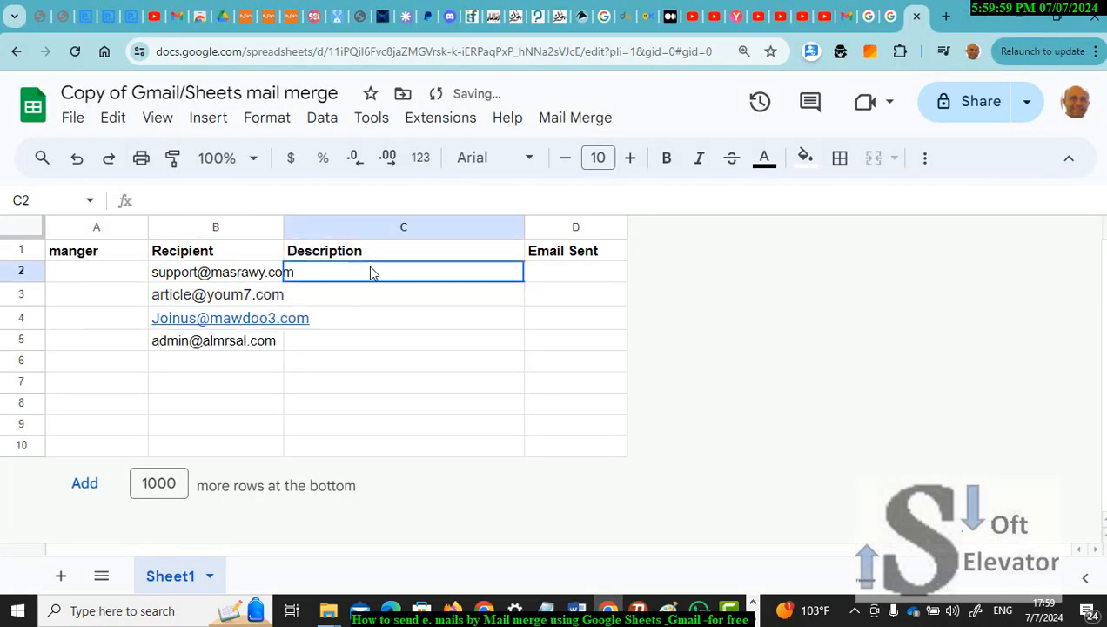
pyautogui.hotkey('ctrl', 'v')
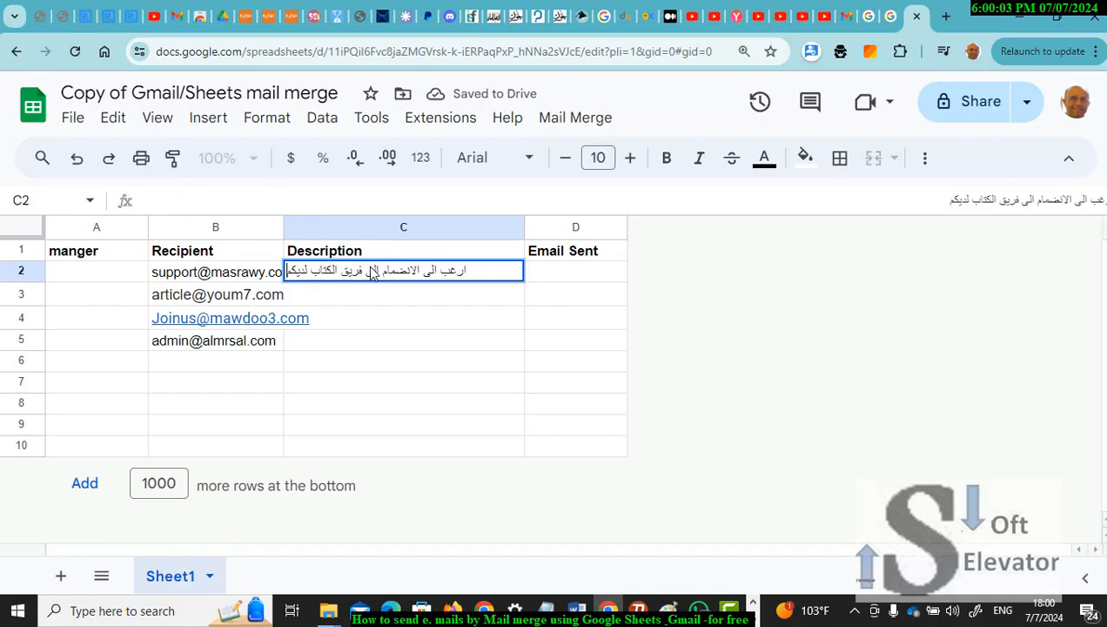
# Step: Start a new Gmail message and type {{ into its To field
pyautogui.click(846, 18)
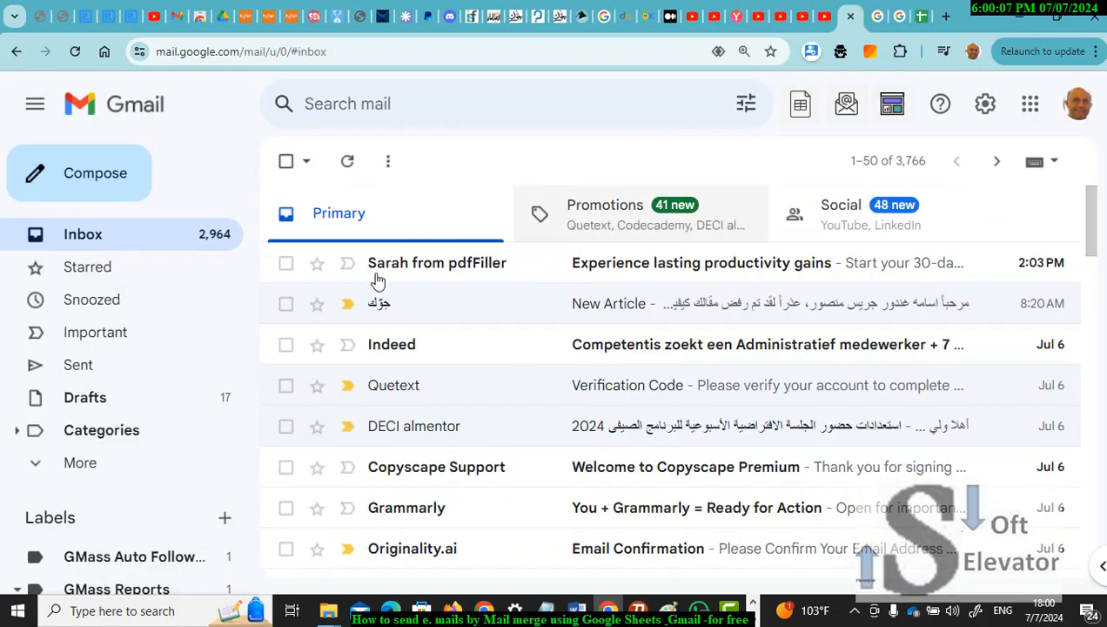
pyautogui.click(124, 178)
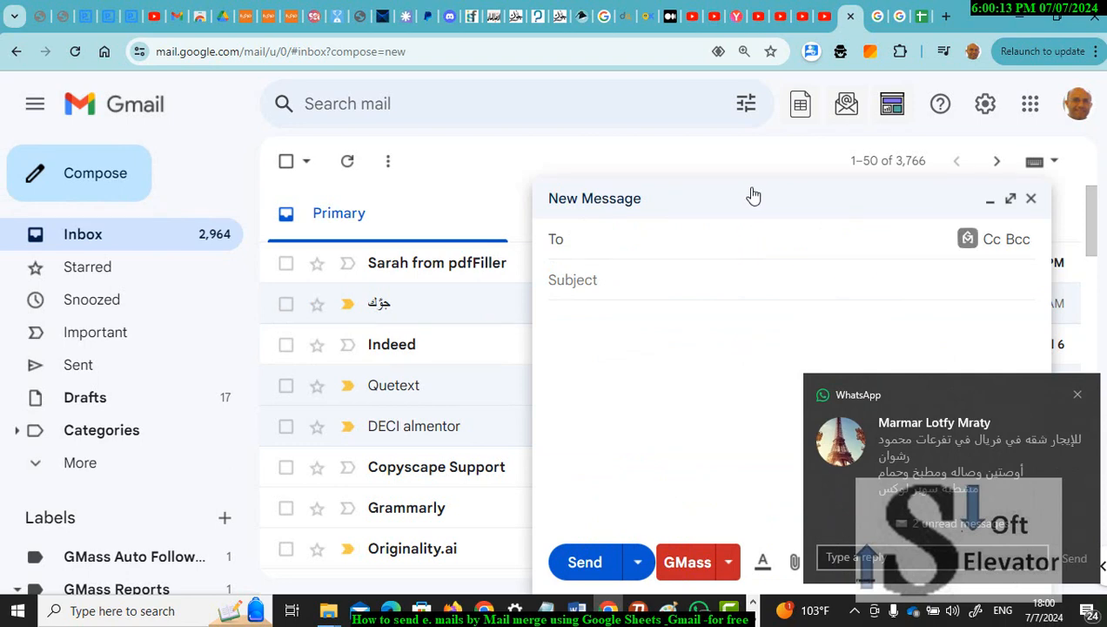
pyautogui.click(789, 199)
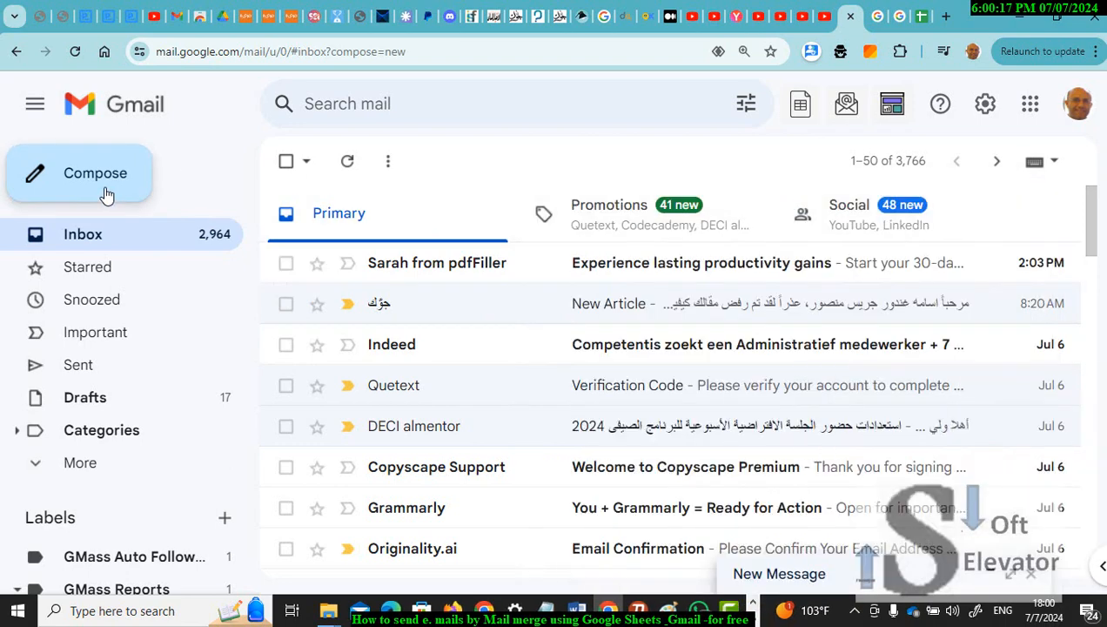
pyautogui.click(107, 193)
pyautogui.click(574, 240)
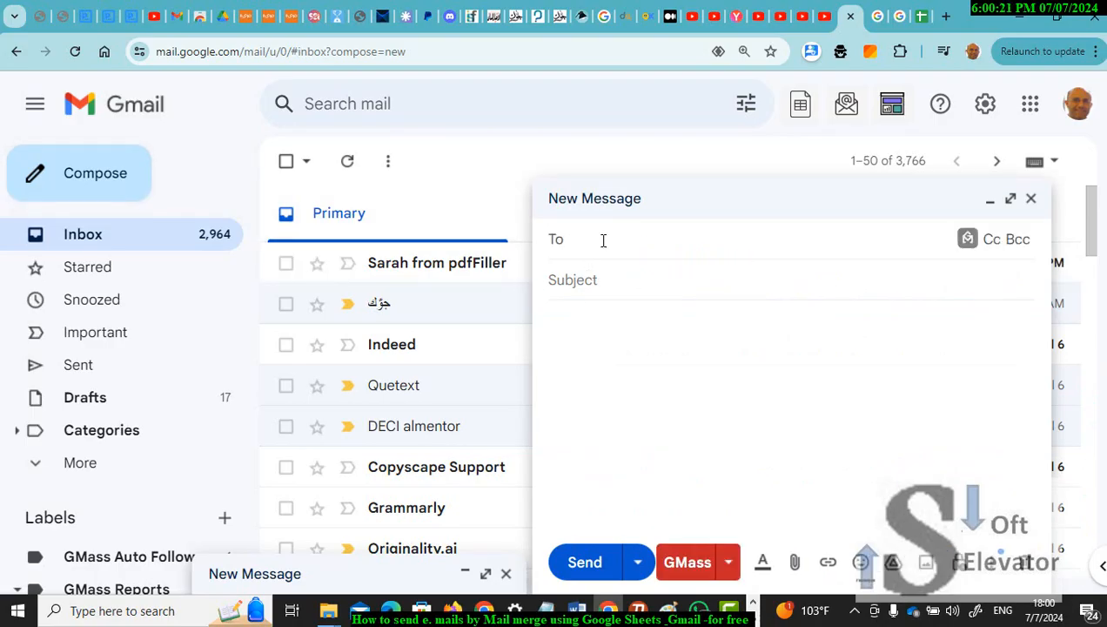
pyautogui.write('{{')
pyautogui.click(891, 16)
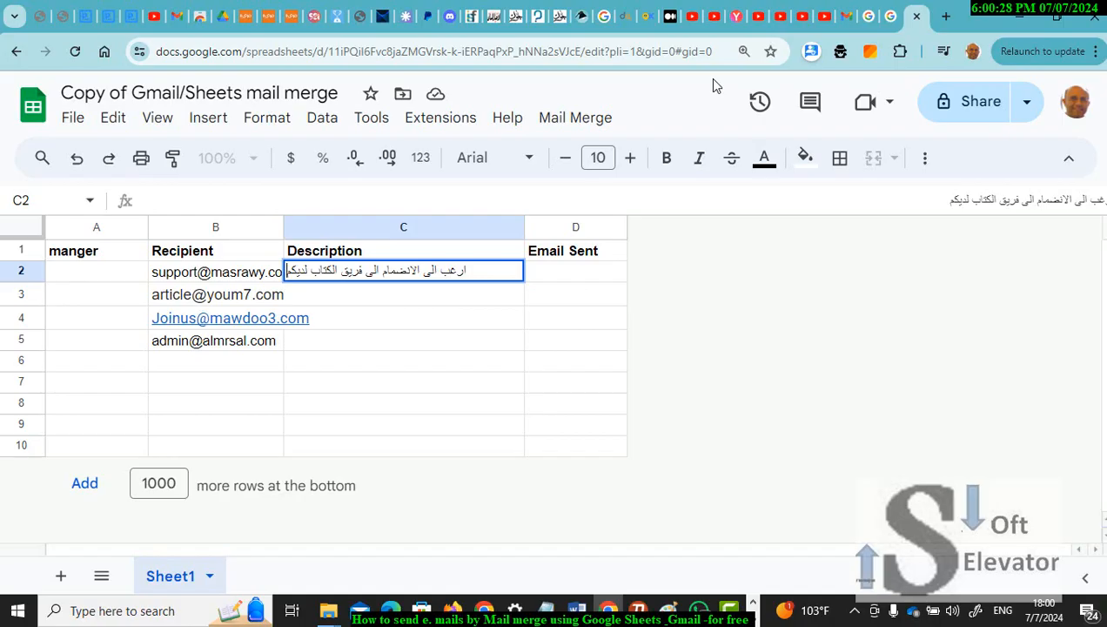
# Step: Copy the Recipient header from B1 into the draft's To field, making {{Recipient}}
pyautogui.click(377, 253)
pyautogui.doubleClick(373, 251)
pyautogui.moveTo(373, 250); pyautogui.dragTo(291, 249)
pyautogui.click(249, 258)
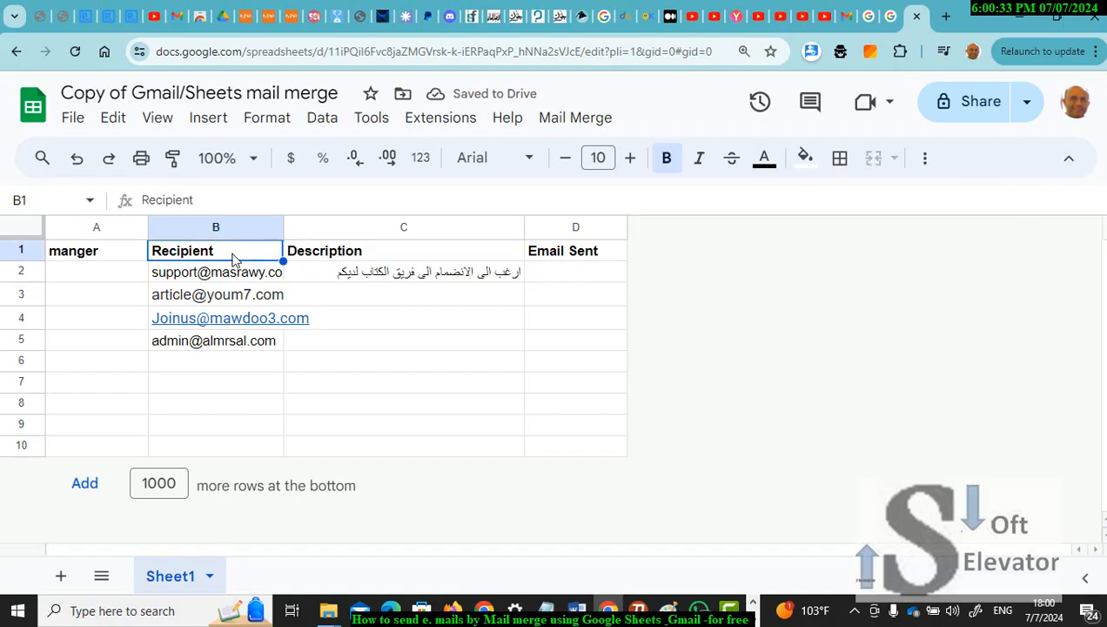
pyautogui.doubleClick(231, 255)
pyautogui.moveTo(227, 251); pyautogui.dragTo(140, 252)
pyautogui.hotkey('ctrl', 'c')
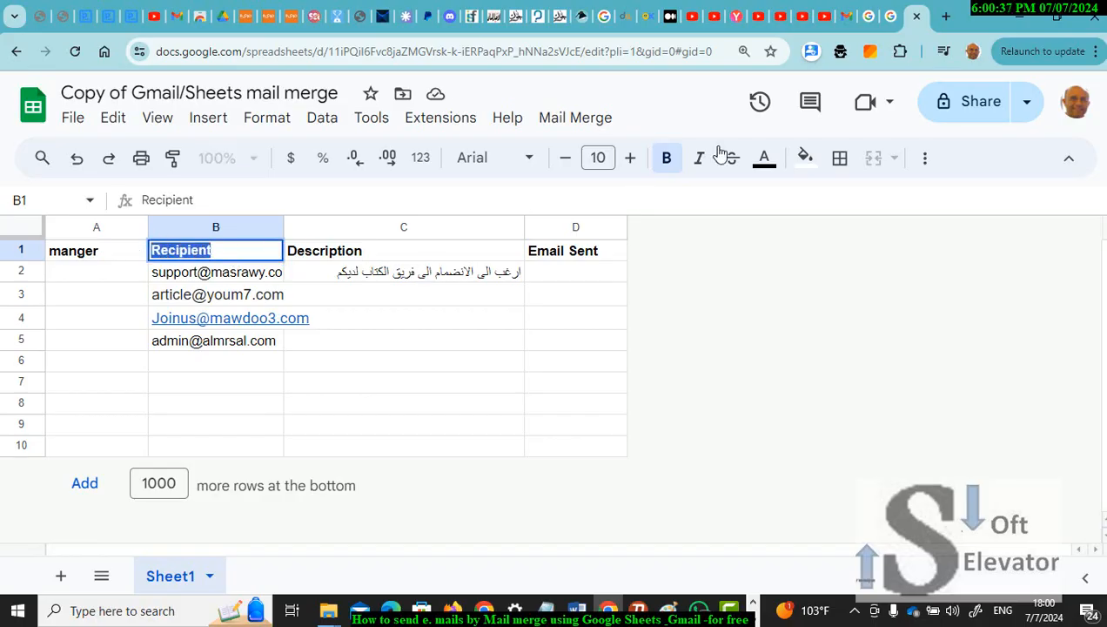
pyautogui.click(848, 21)
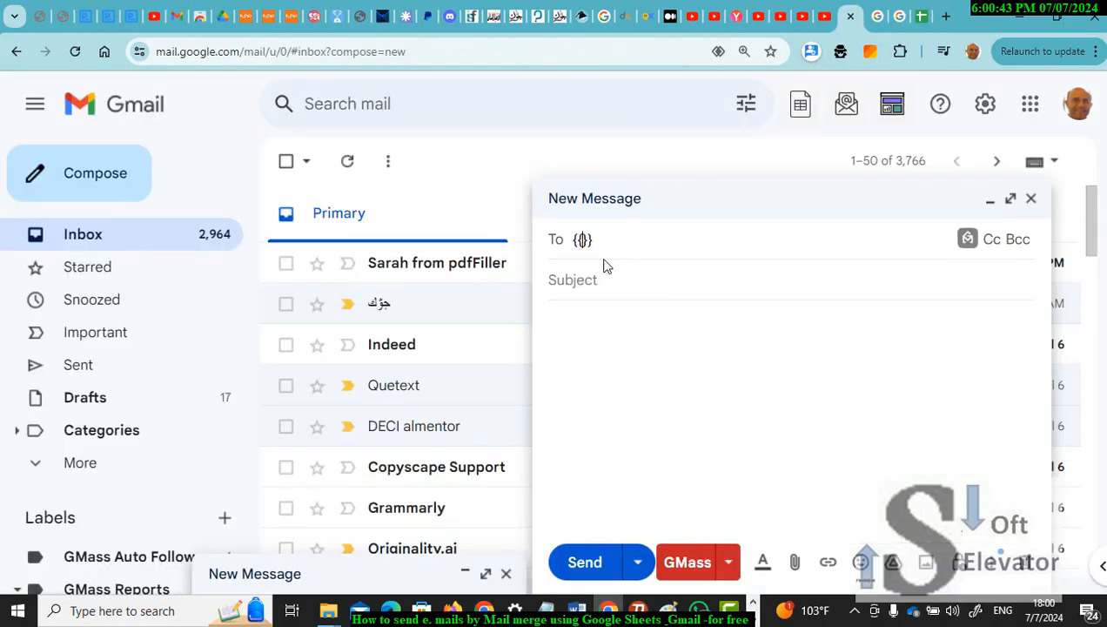
pyautogui.hotkey('ctrl', 'v')
# Step: Copy the Description header text from cell C1 for the subject placeholder
pyautogui.click(922, 19)
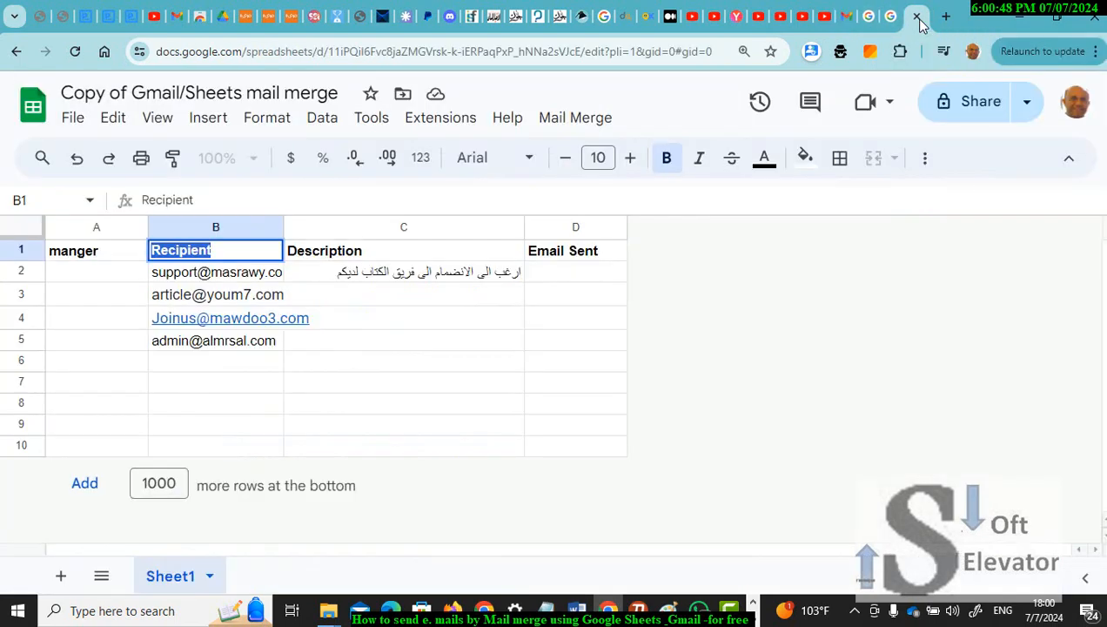
pyautogui.doubleClick(360, 252)
pyautogui.moveTo(362, 251); pyautogui.dragTo(586, 227)
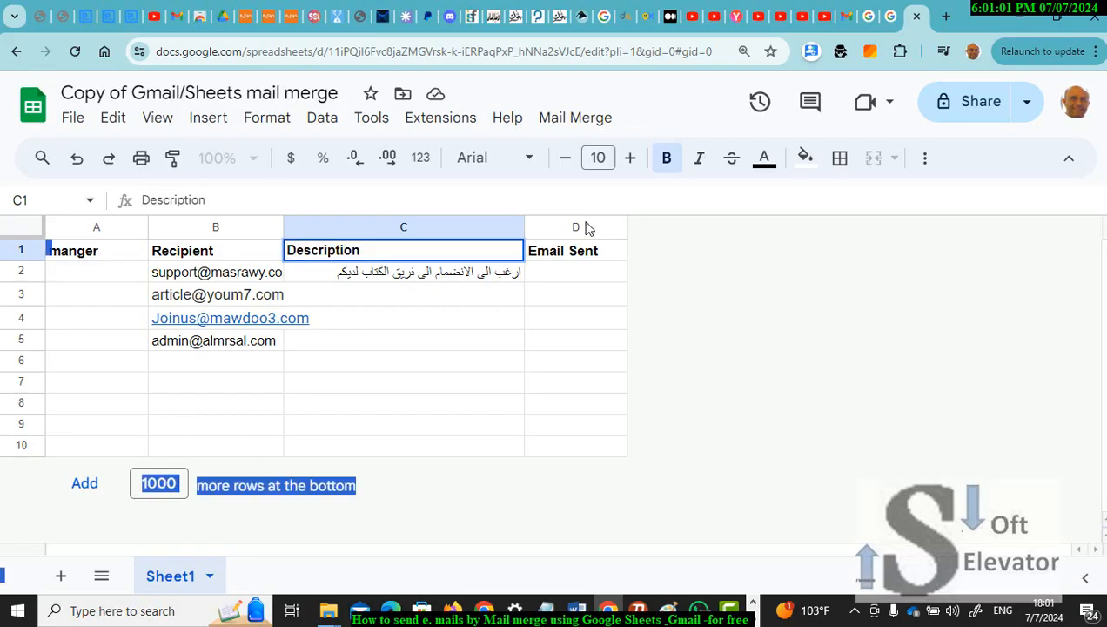
pyautogui.click(849, 23)
# Step: Set the draft subject to the Arabic word الموضوع followed by {{Description}}
pyautogui.click(651, 281)
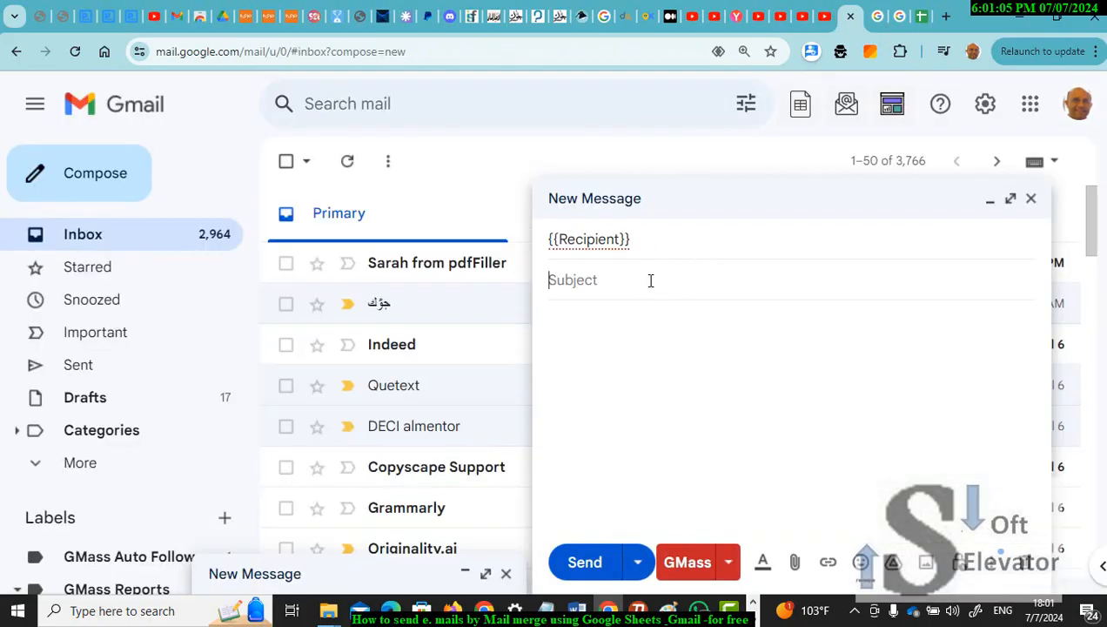
pyautogui.hotkey('alt', 'shift')
pyautogui.write('الموضوع')
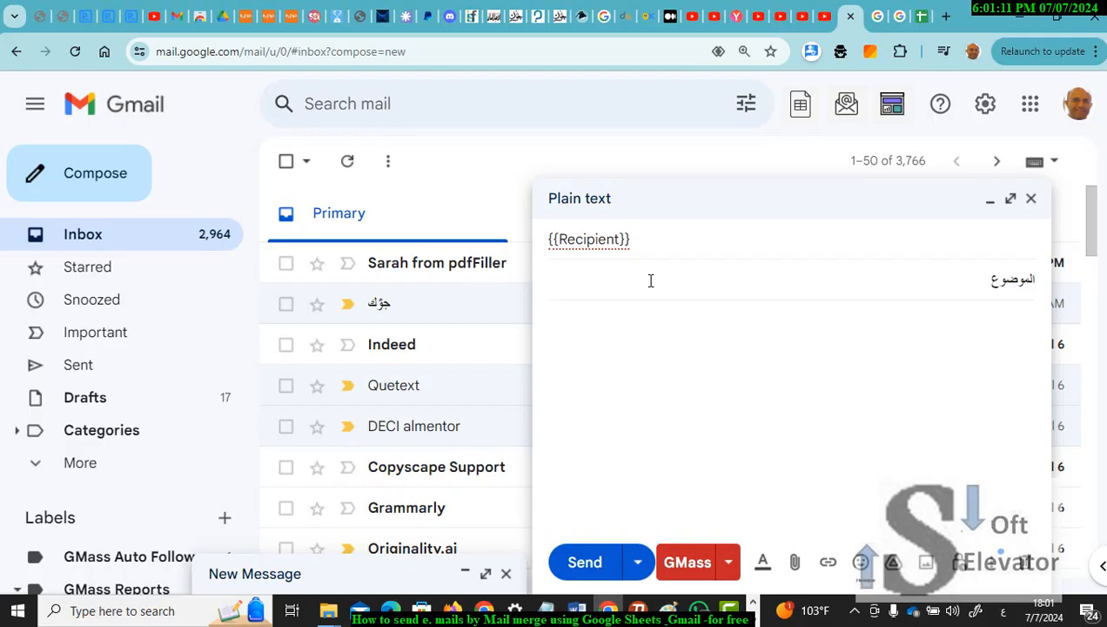
pyautogui.write(' >>')
pyautogui.write('>')
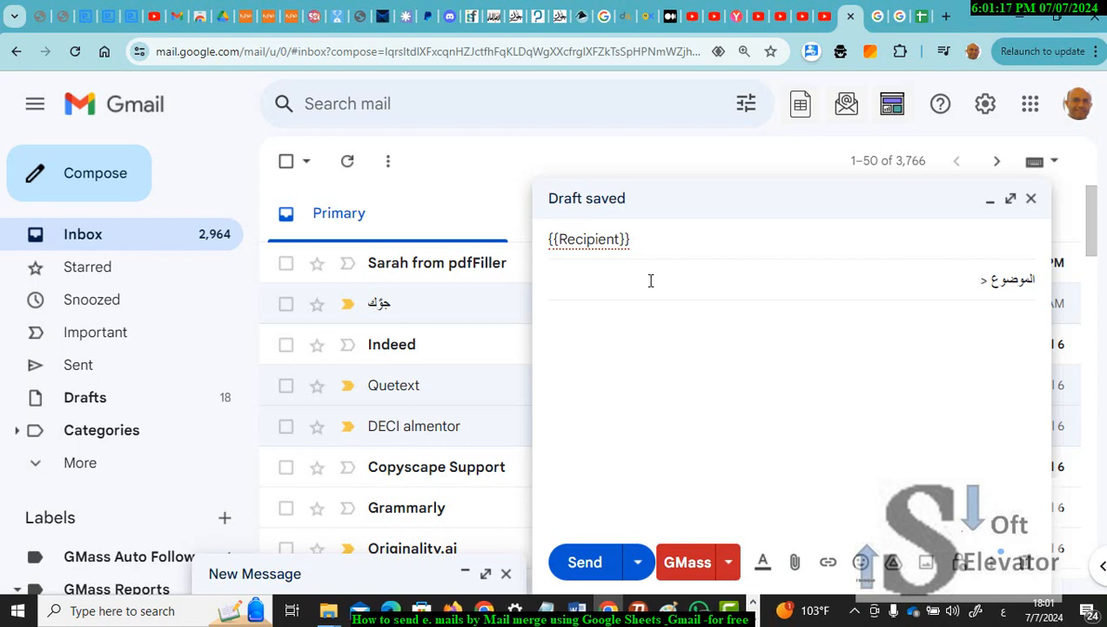
pyautogui.write(' {{')
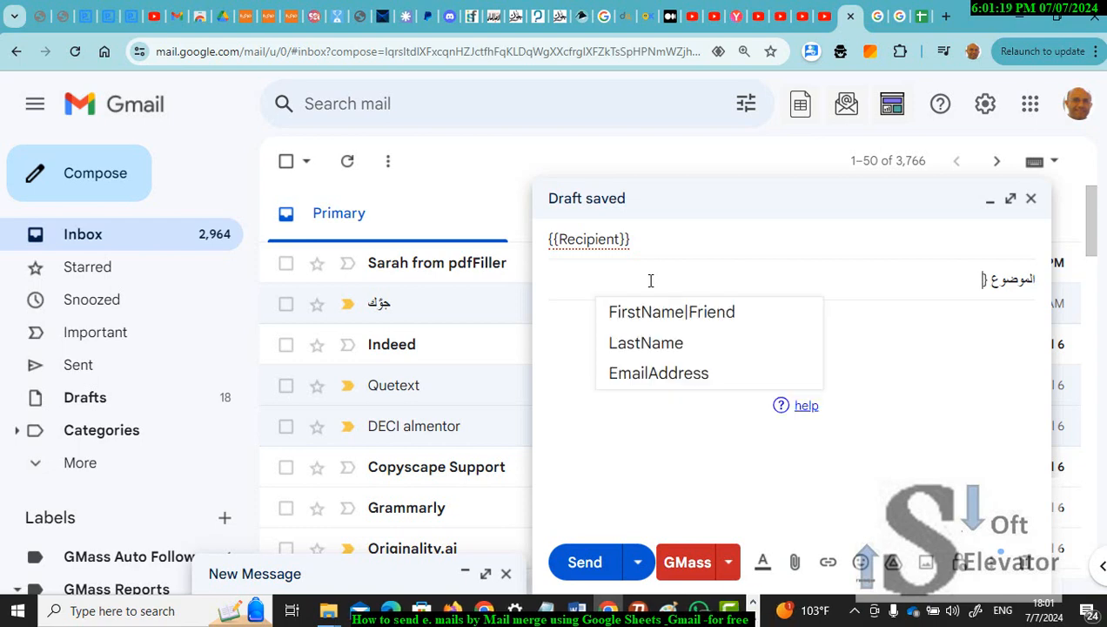
pyautogui.write('}}')
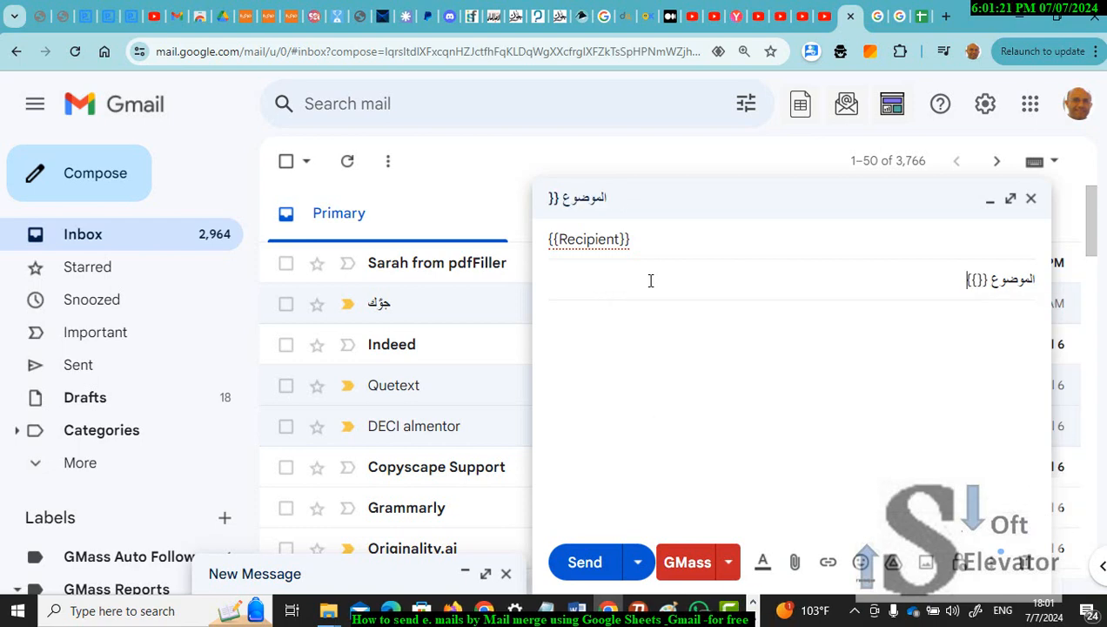
pyautogui.click(976, 278)
pyautogui.write('Description')
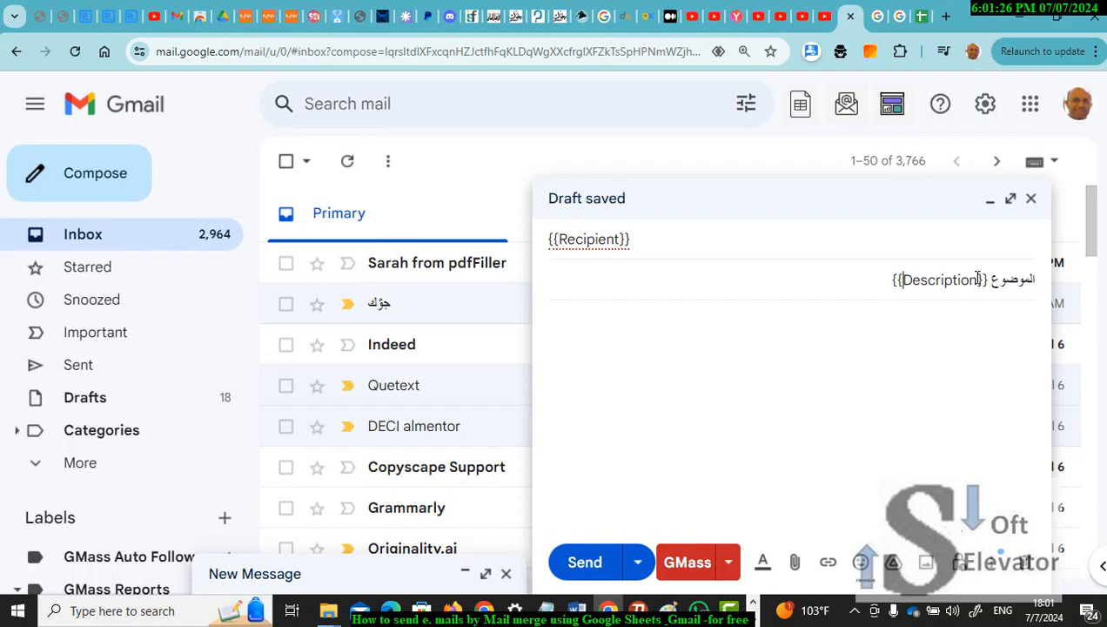
pyautogui.click(887, 339)
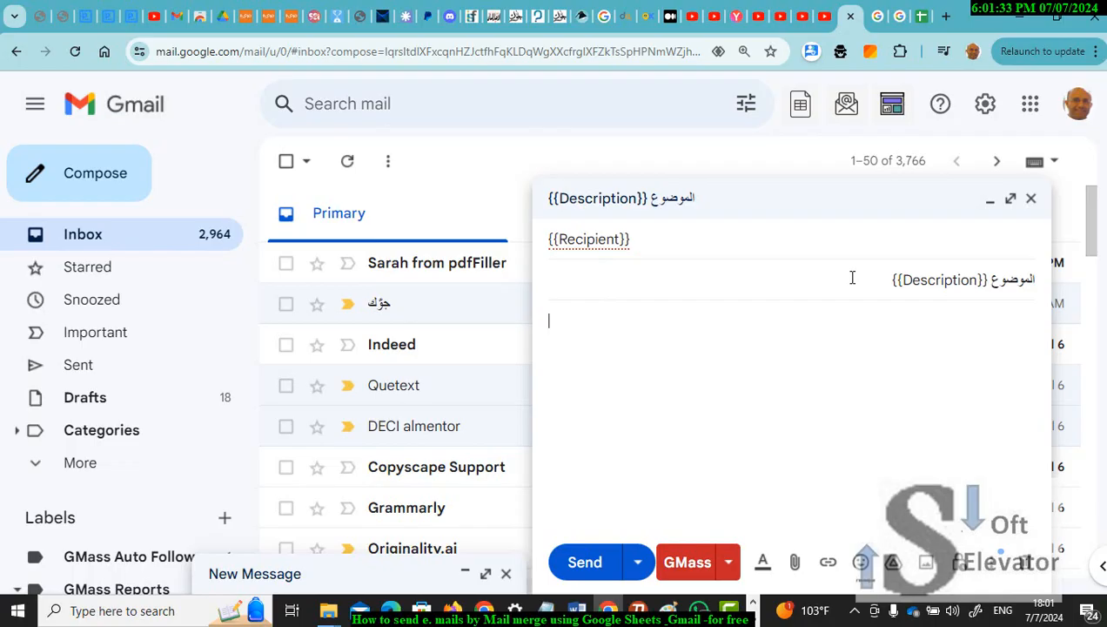
pyautogui.moveTo(892, 279); pyautogui.dragTo(1037, 279)
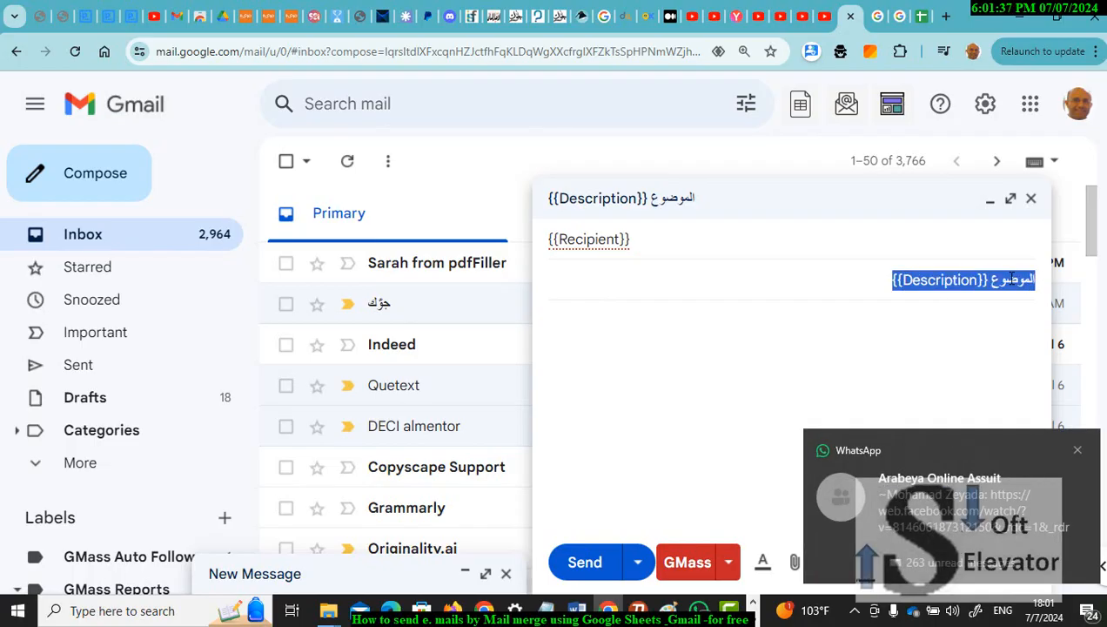
pyautogui.click(750, 317)
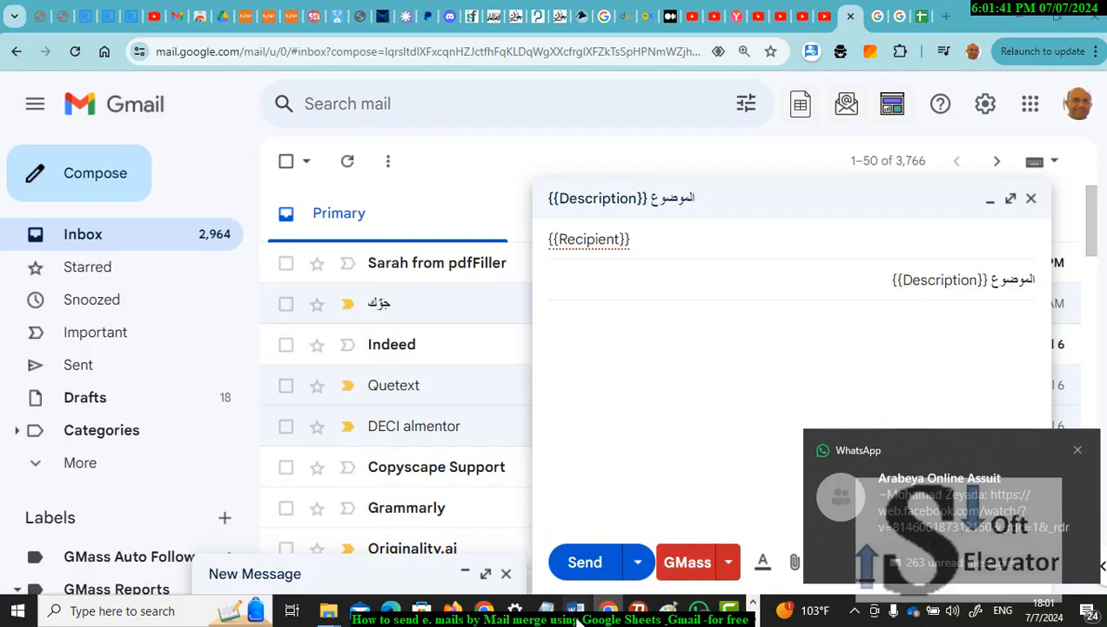
pyautogui.moveTo(576, 618)
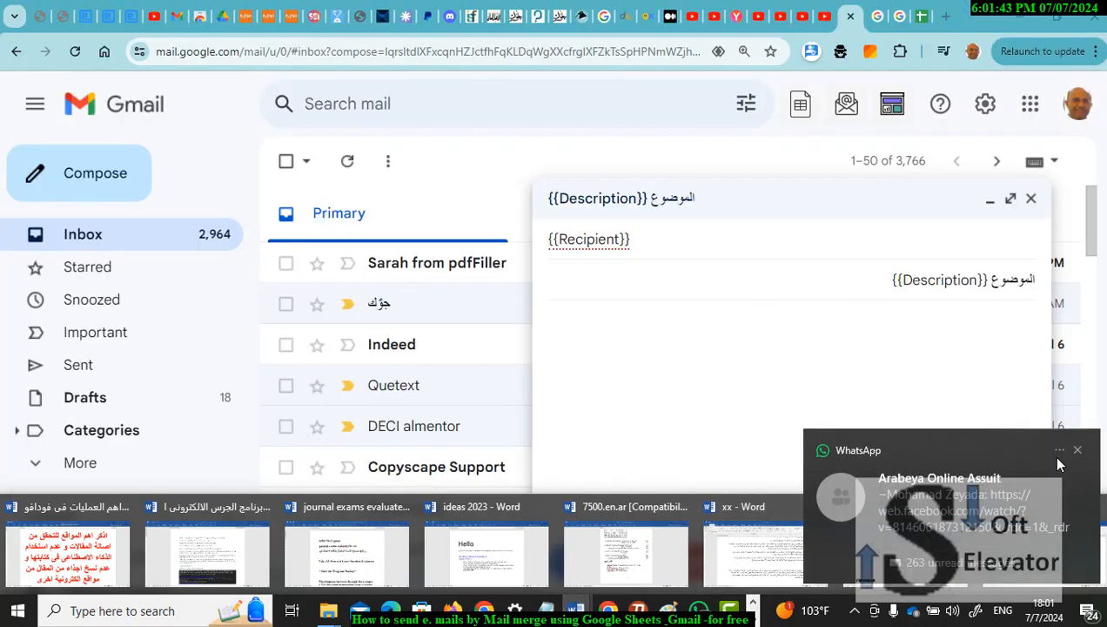
# Step: Paste the Arabic introduction paragraph and profile links through LinkedIn from Word into the draft body
pyautogui.click(1076, 453)
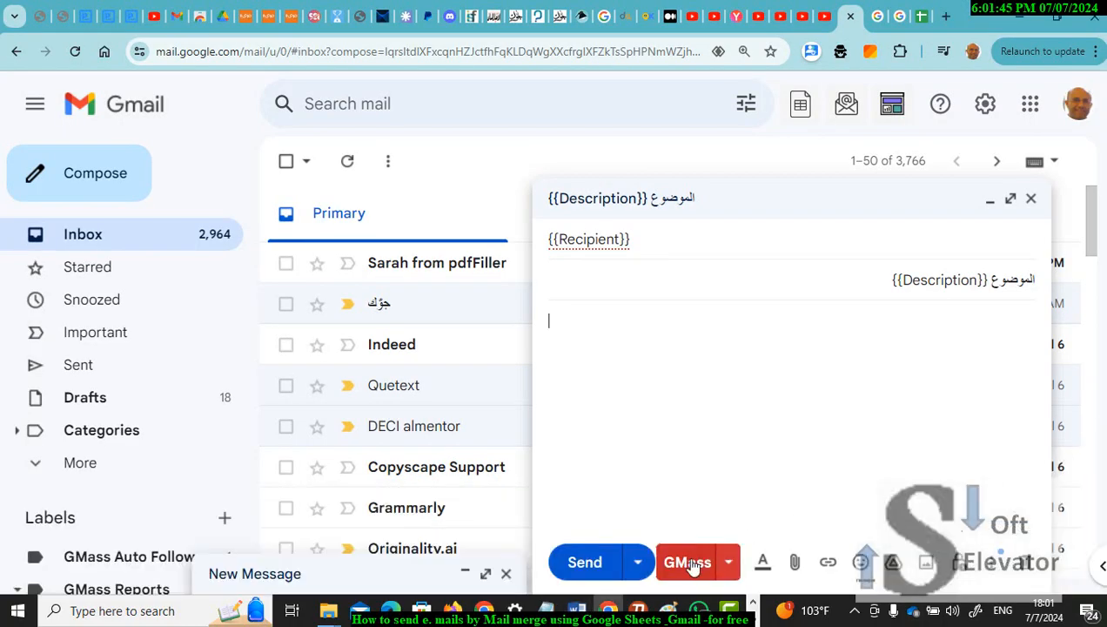
pyautogui.moveTo(587, 618)
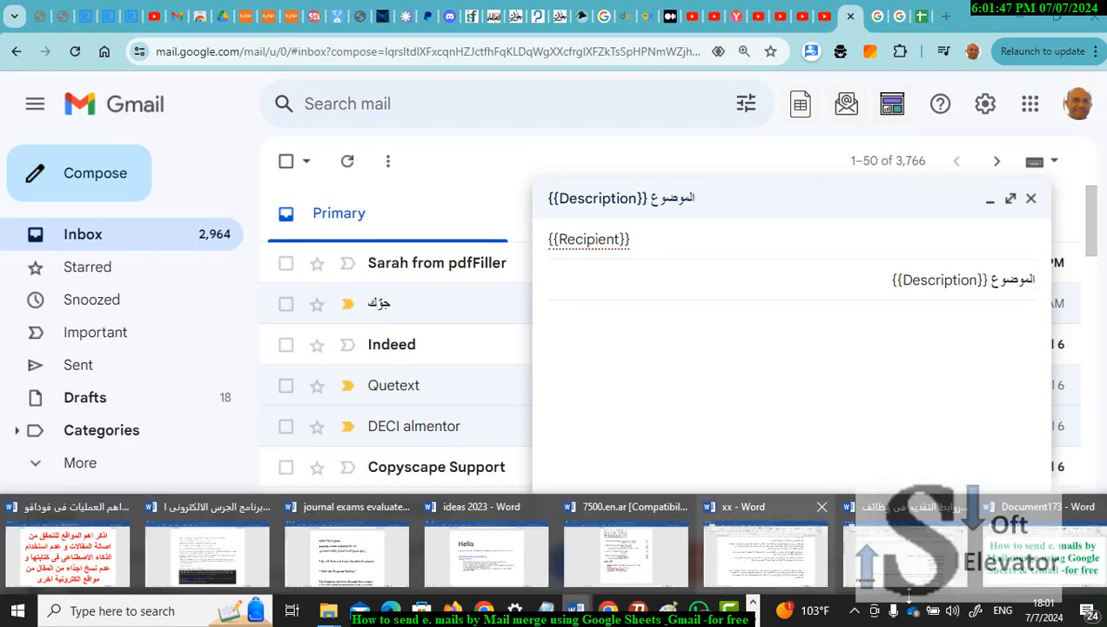
pyautogui.click(914, 538)
pyautogui.click(1027, 331)
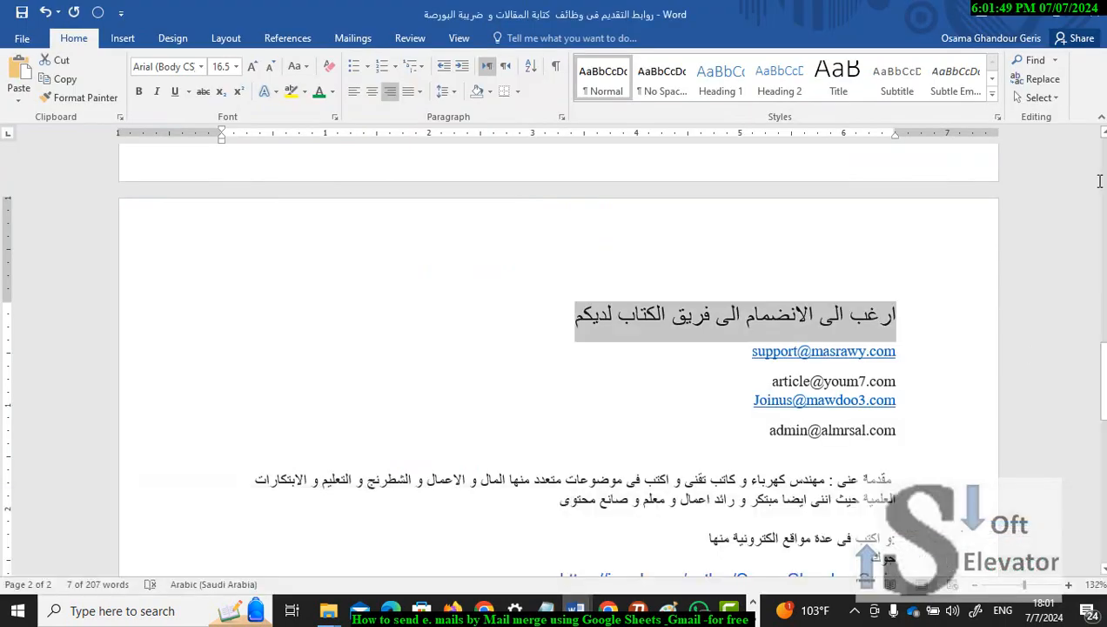
pyautogui.scroll(-3, 952, 350)
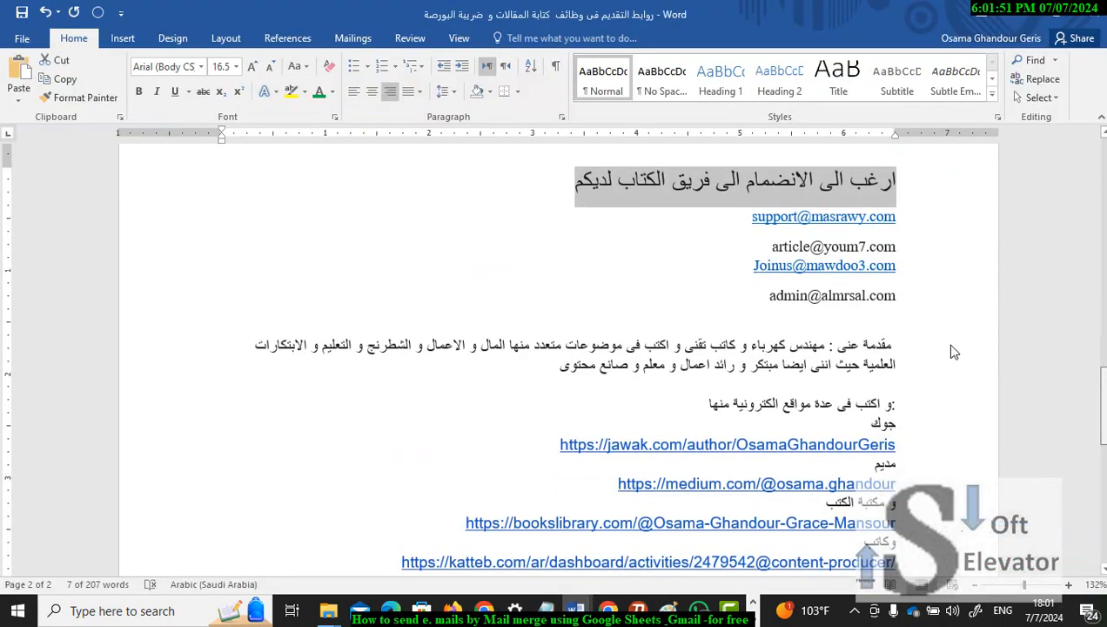
pyautogui.scroll(-1, 899, 343)
pyautogui.click(894, 346)
pyautogui.hotkey('shift', 'Down')
pyautogui.hotkey('shift', 'Down')
pyautogui.hotkey('shift', 'Down')
pyautogui.hotkey('shift', 'Down')
pyautogui.hotkey('shift', 'Down')
pyautogui.hotkey('shift', 'Down')
pyautogui.hotkey('shift', 'Down')
pyautogui.hotkey('shift', 'Down')
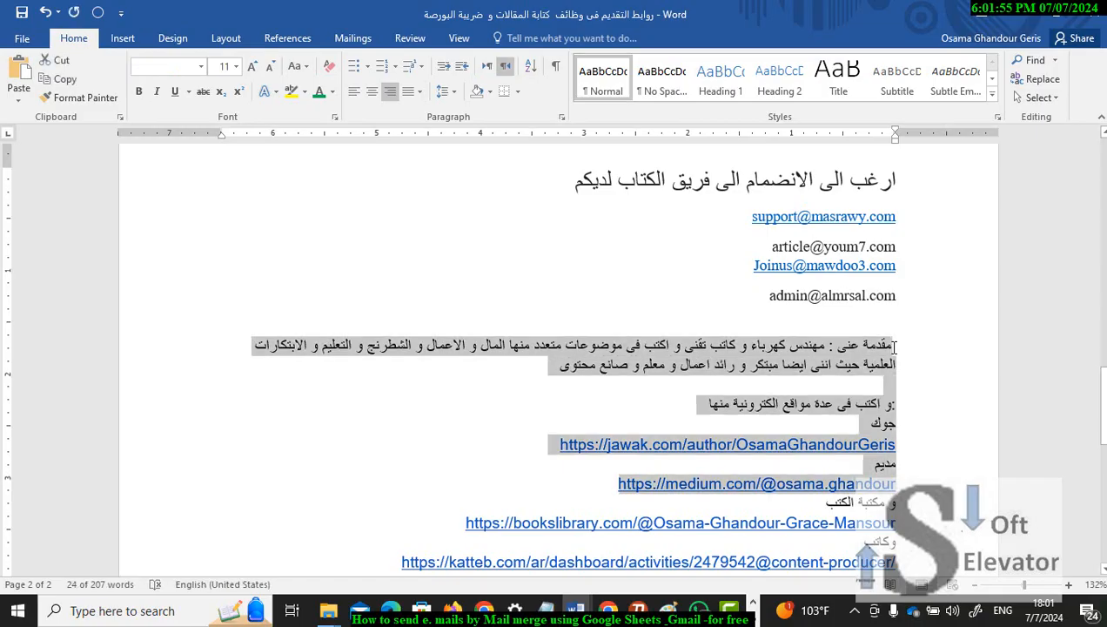
pyautogui.hotkey('shift', 'Down')
pyautogui.hotkey('shift', 'Down')
pyautogui.hotkey('shift', 'Down')
pyautogui.hotkey('shift', 'Down')
pyautogui.hotkey('shift', 'Down')
pyautogui.hotkey('shift', 'Down')
pyautogui.hotkey('shift', 'Down')
pyautogui.hotkey('shift', 'Down')
pyautogui.hotkey('shift', 'Down')
pyautogui.hotkey('shift', 'Down')
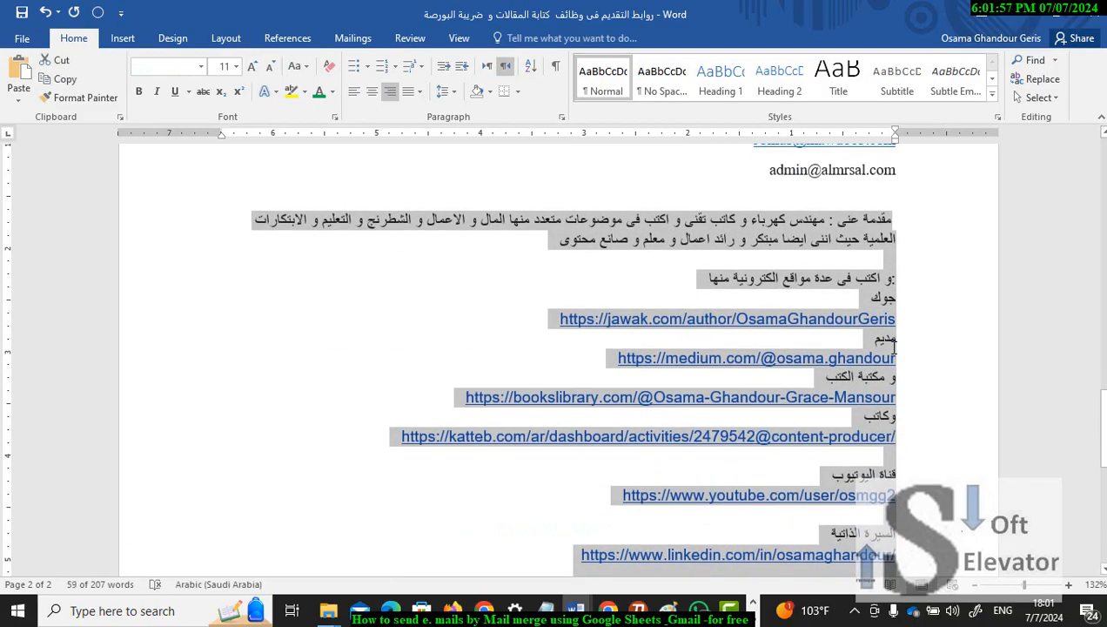
pyautogui.click(608, 612)
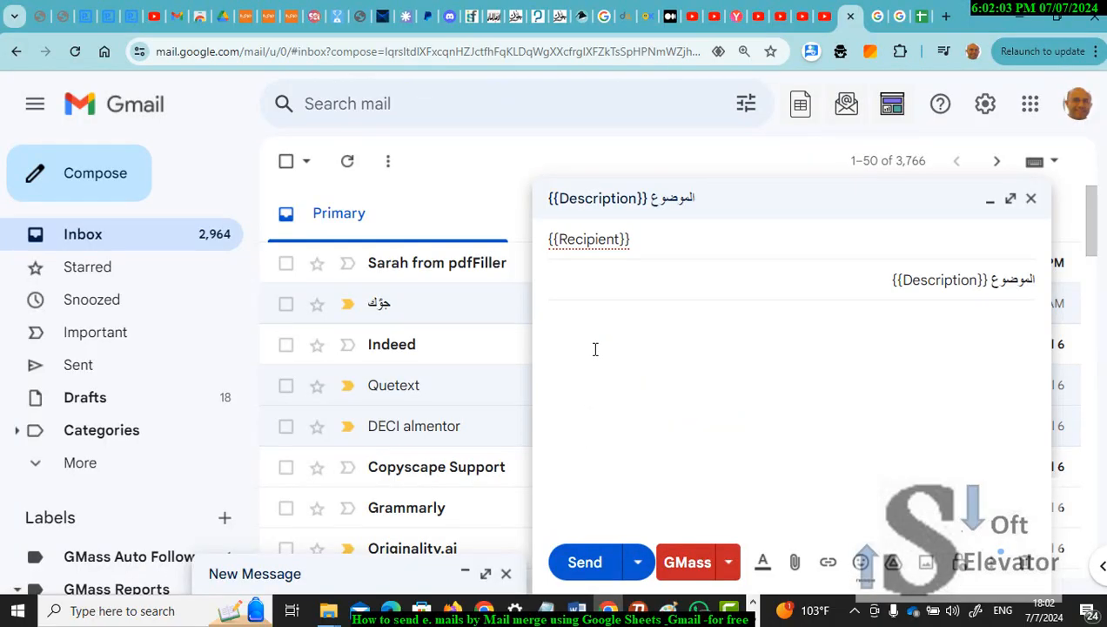
pyautogui.hotkey('ctrl', 'v')
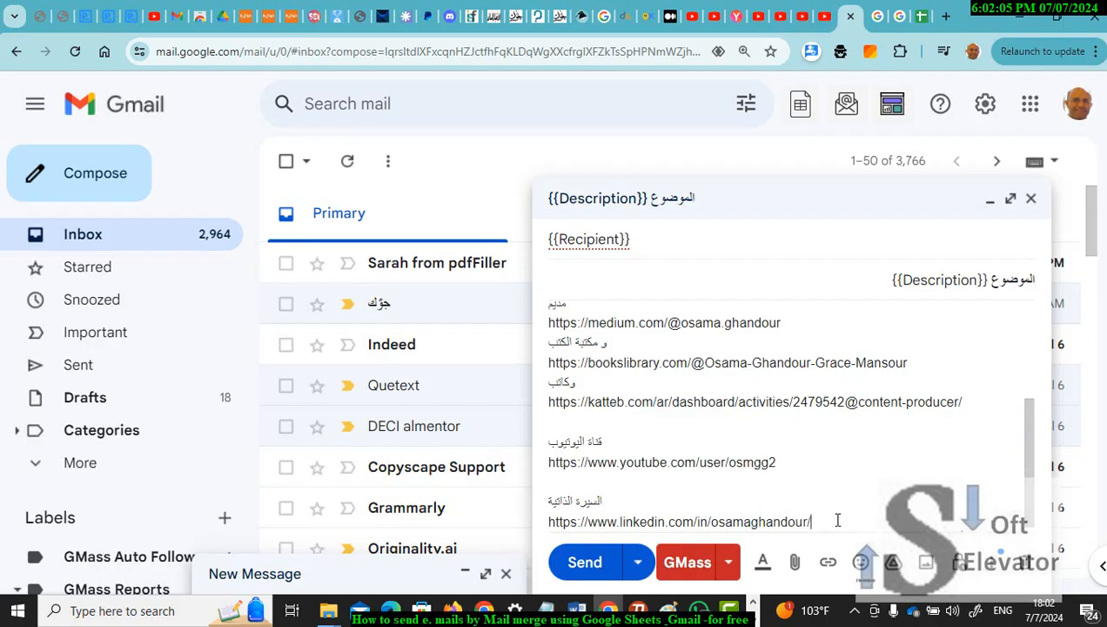
pyautogui.press('Return')
pyautogui.press('Return')
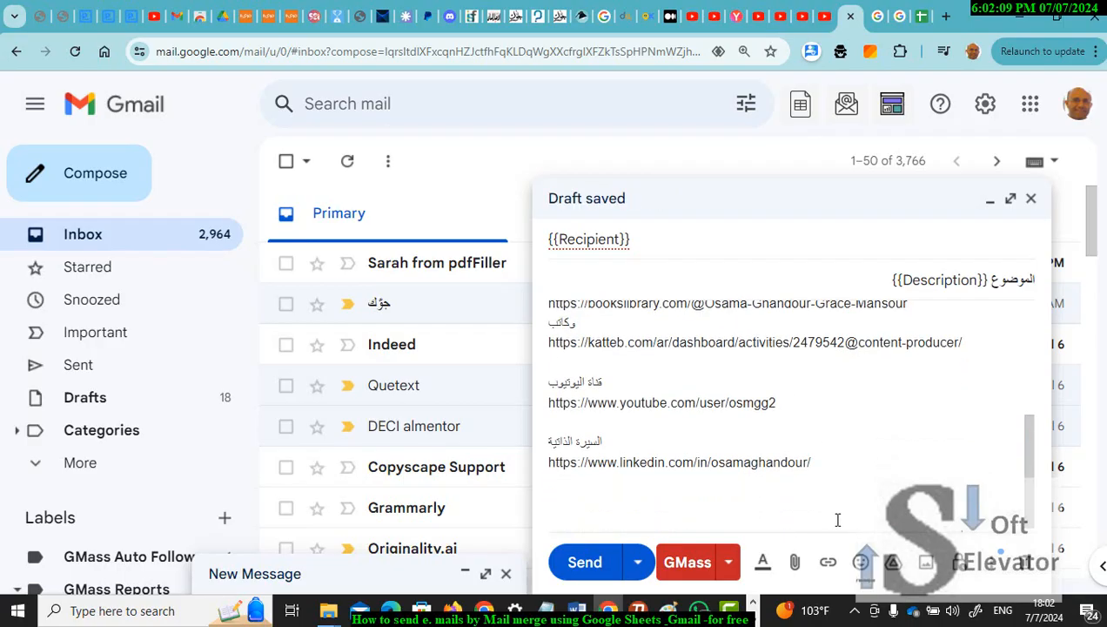
# Step: Type the Arabic closing 'مع الشكر', the sender's name, and a phone number line
pyautogui.hotkey('alt', 'shift')
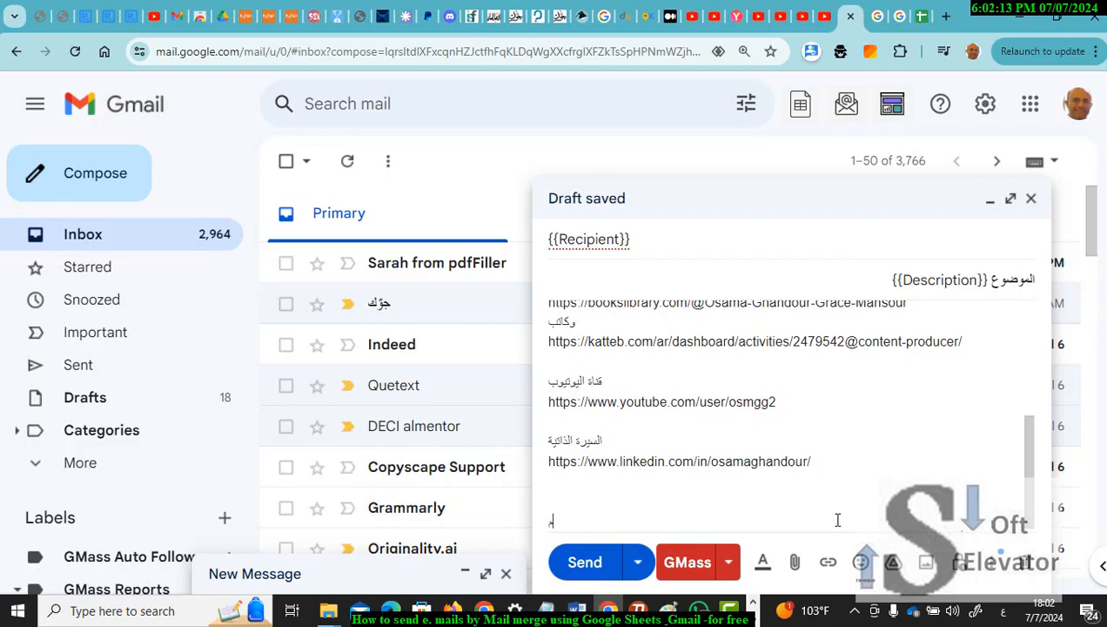
pyautogui.press('Return')
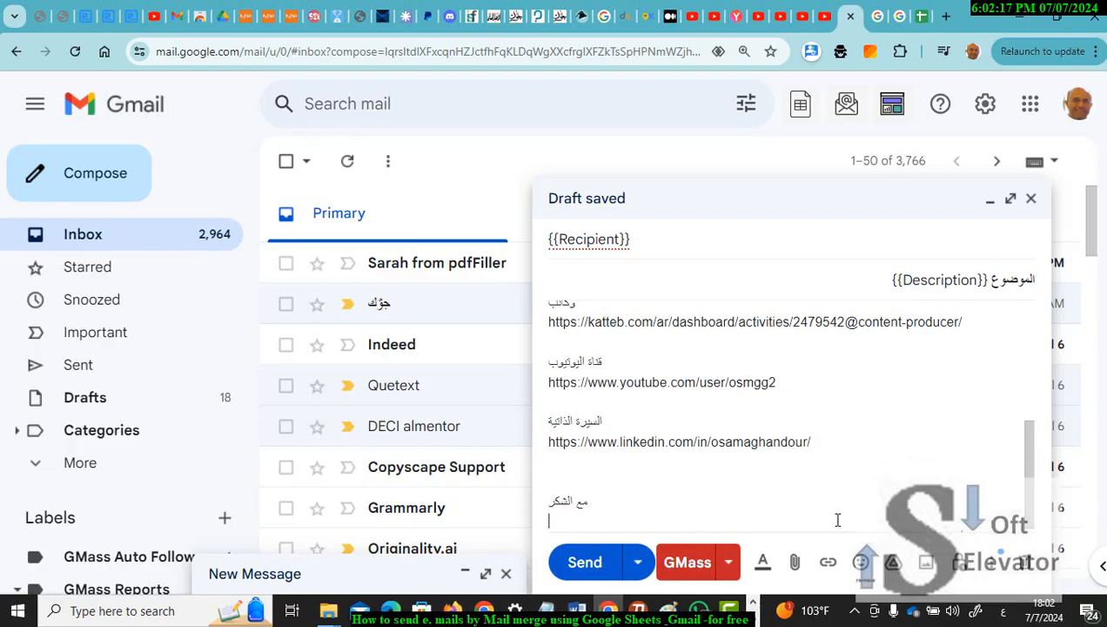
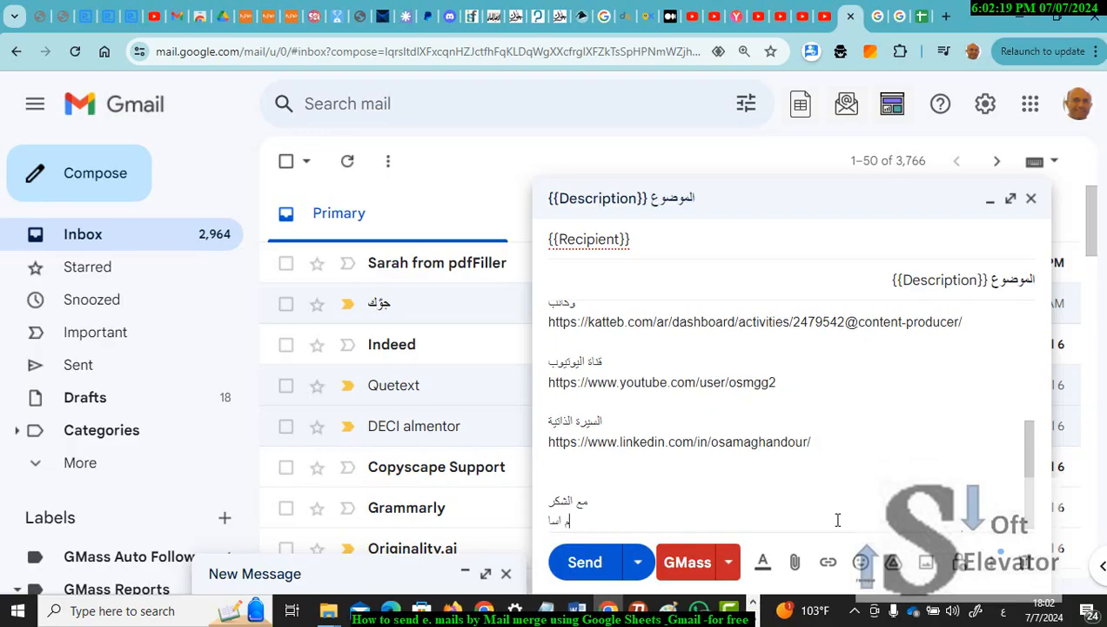
pyautogui.press('Return')
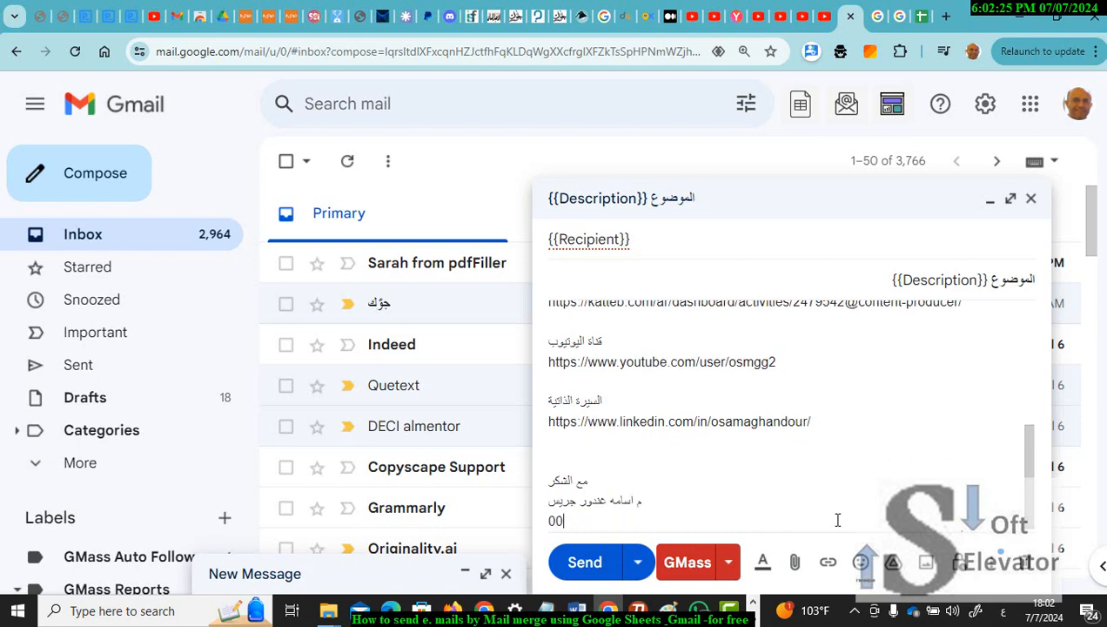
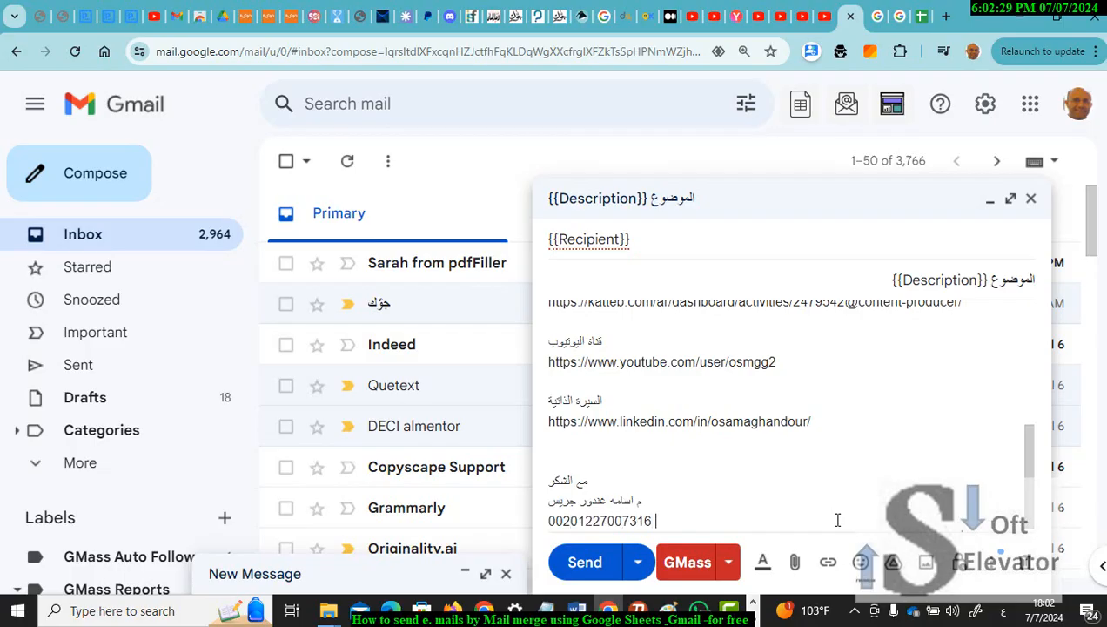
# Step: Add the WhatsApp and Telegram numbers, correct 'Telgram' to 'Telegram', and select the signature
pyautogui.press('BackSpace')
pyautogui.press('BackSpace')
pyautogui.press('BackSpace')
pyautogui.press('BackSpace')
pyautogui.hotkey('alt', 'shift')
pyautogui.write('whatsapp ')
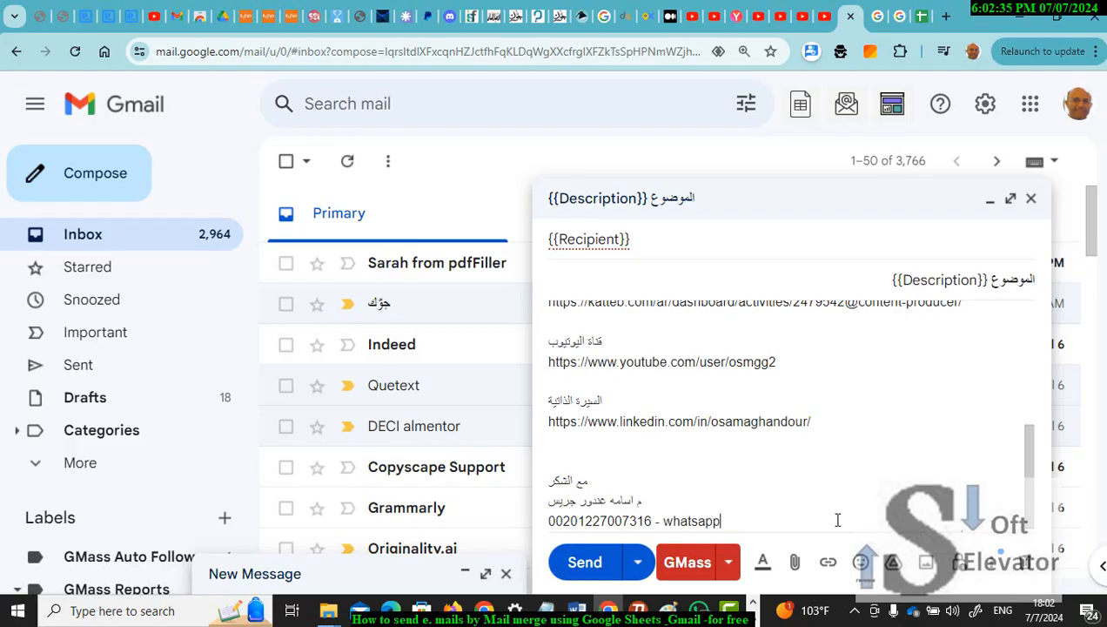
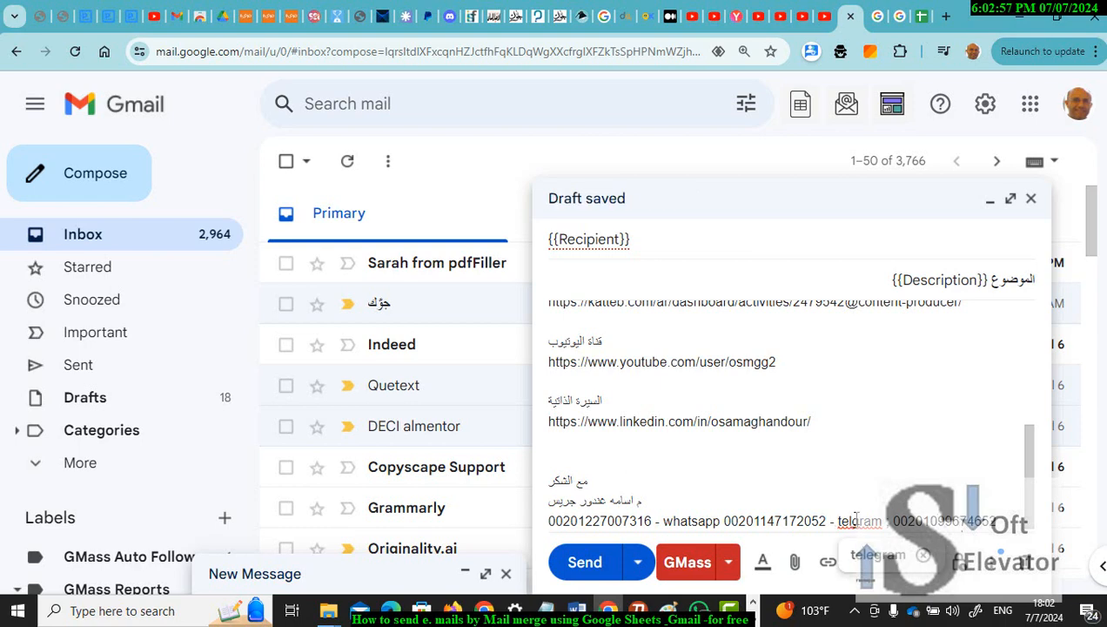
pyautogui.click(854, 521)
pyautogui.write('e')
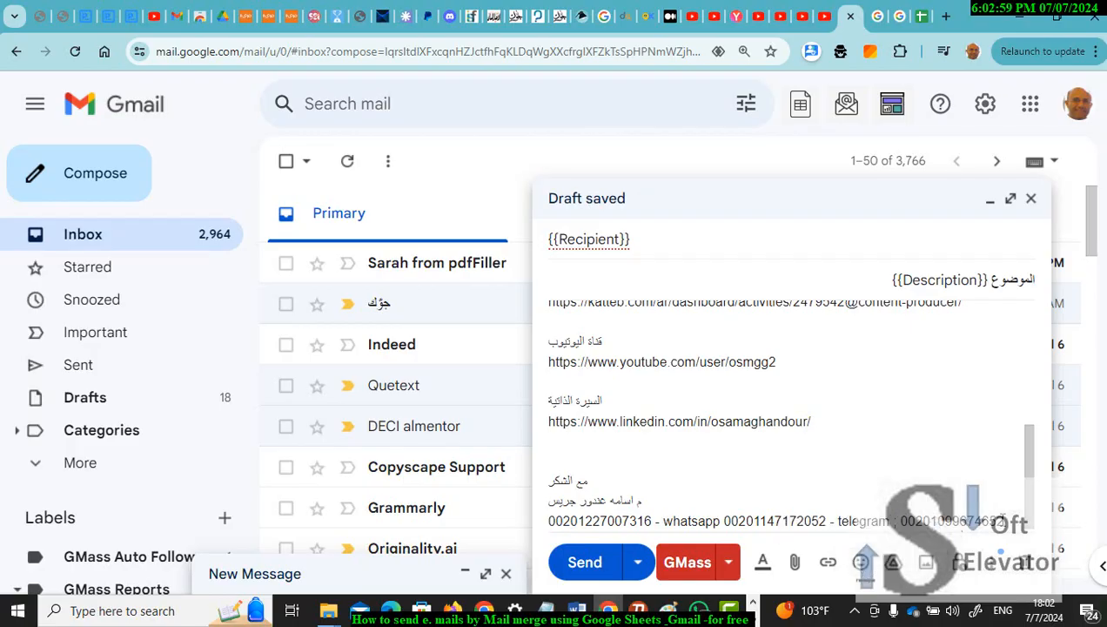
pyautogui.moveTo(1003, 521)
pyautogui.mouseDown()
pyautogui.moveTo(589, 476)
pyautogui.moveTo(542, 492)
pyautogui.mouseUp()
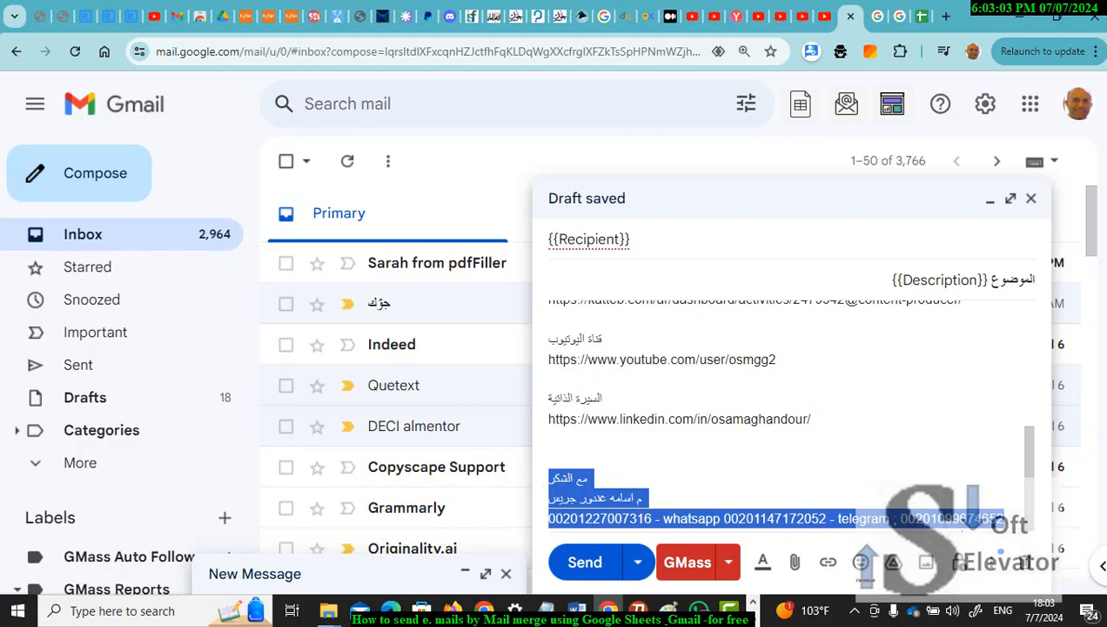
# Step: In Word, paste the closing thanks, name and contact numbers on new lines below the LinkedIn link
pyautogui.click(585, 614)
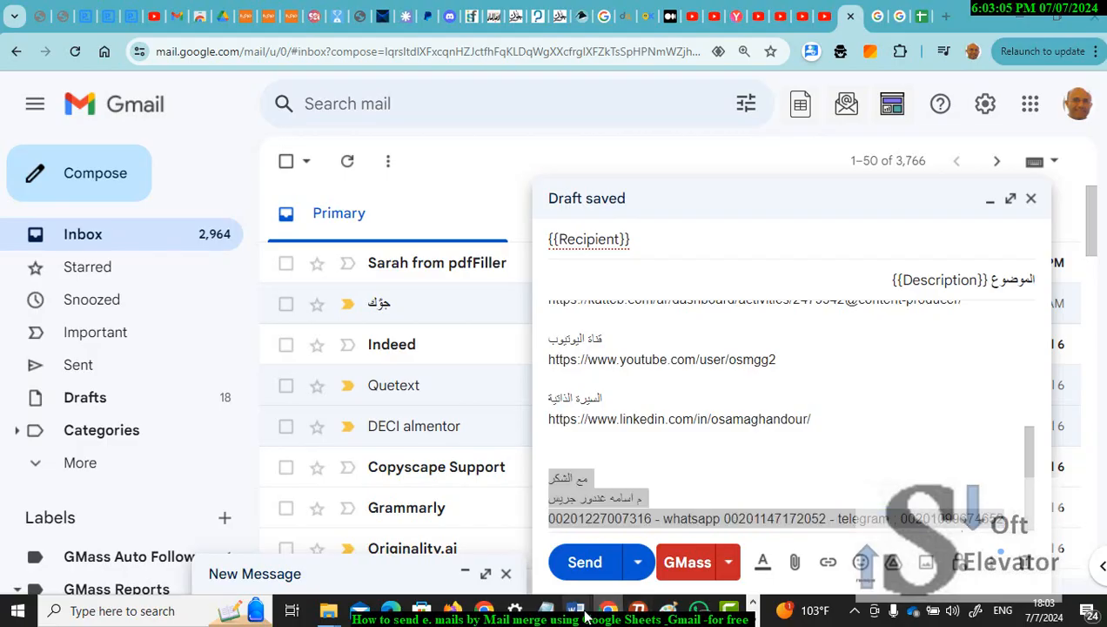
pyautogui.click(983, 513)
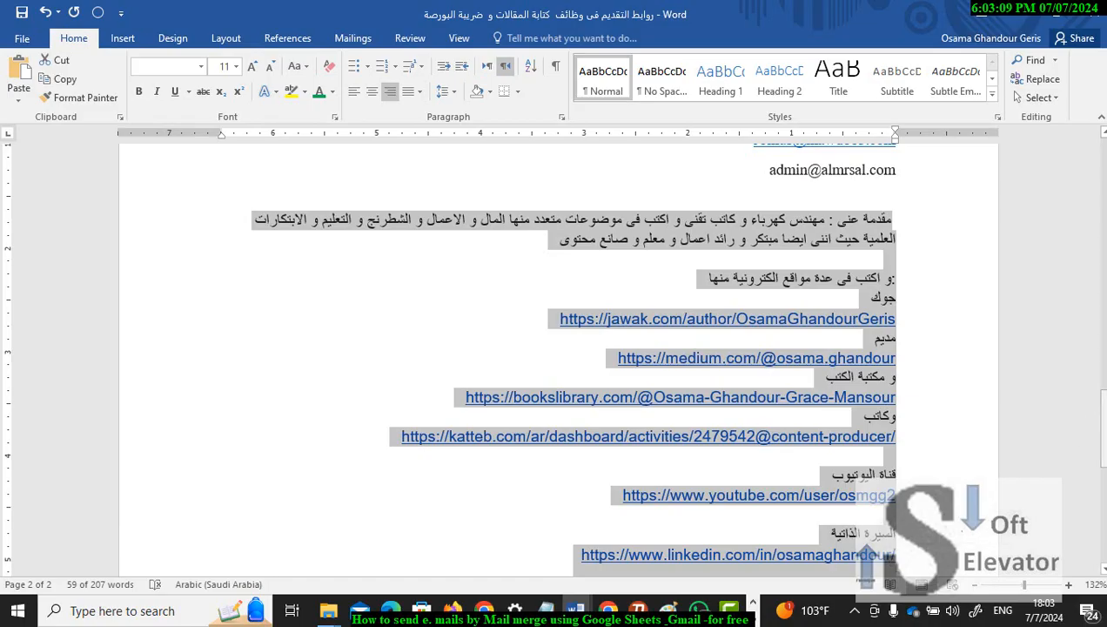
pyautogui.scroll(-3, 692, 440)
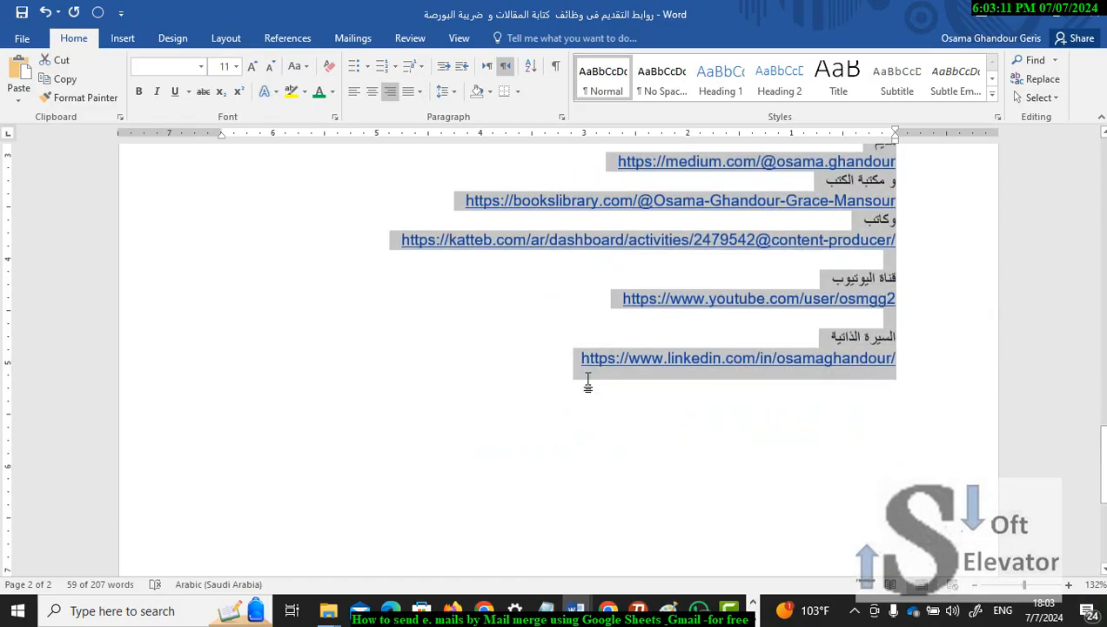
pyautogui.click(565, 356)
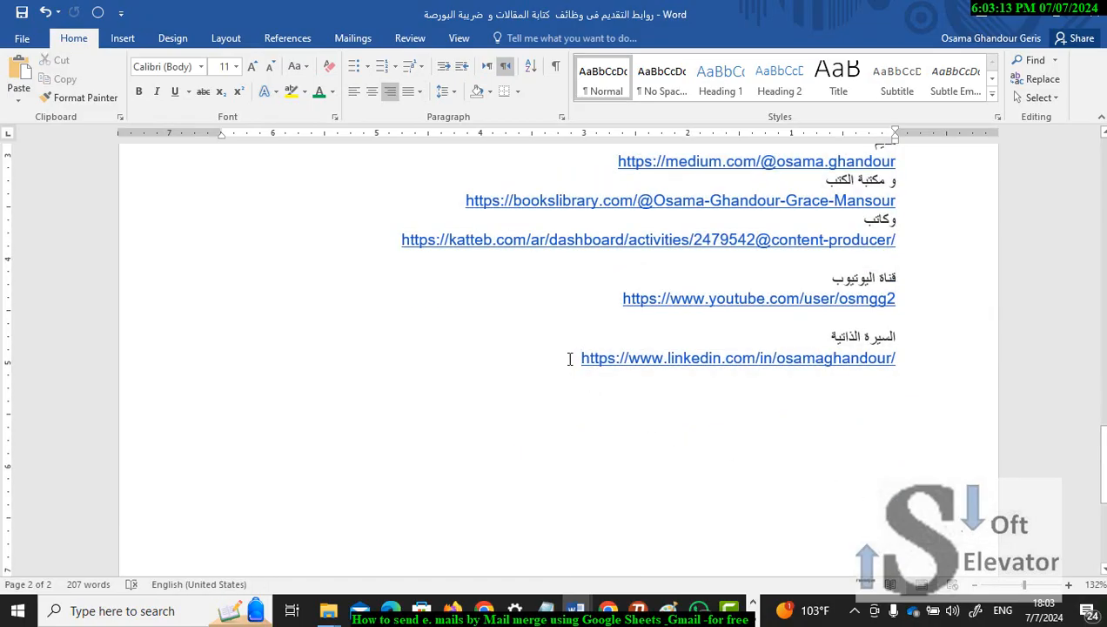
pyautogui.press('Return')
pyautogui.press('Return')
pyautogui.press('Return')
pyautogui.hotkey('ctrl', 'v')
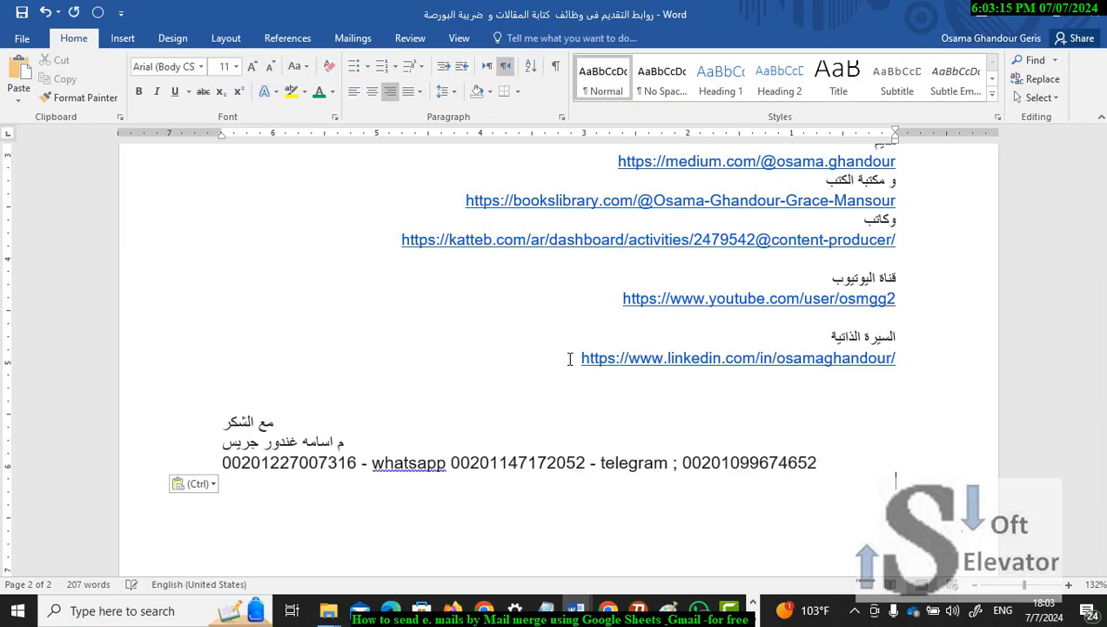
# Step: Go back through Chrome to the mail merge spreadsheet tab
pyautogui.click(492, 612)
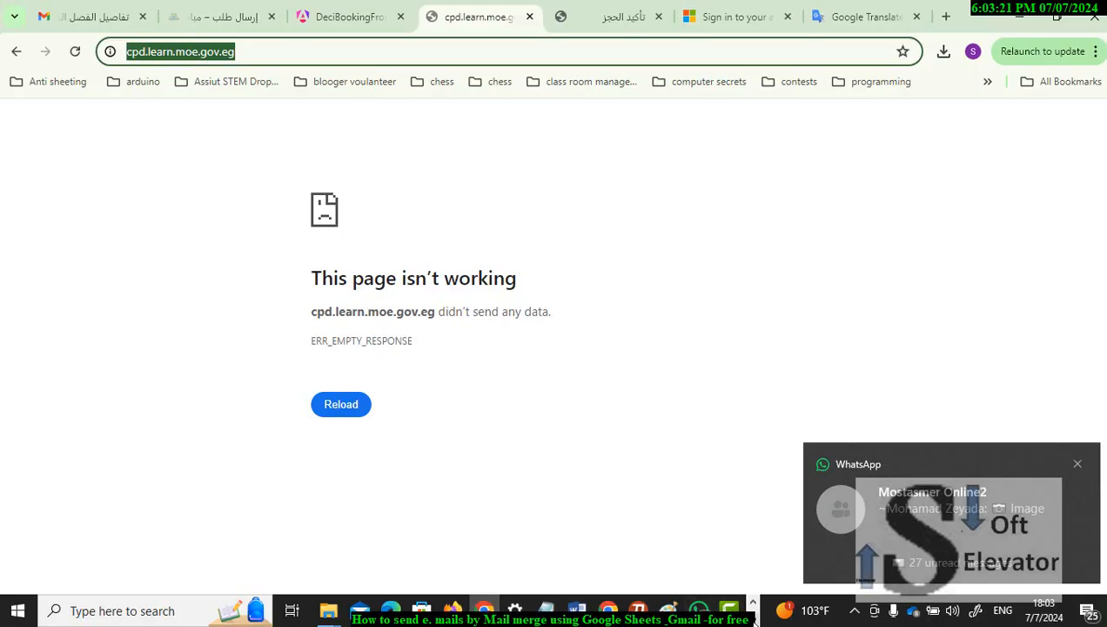
pyautogui.click(608, 609)
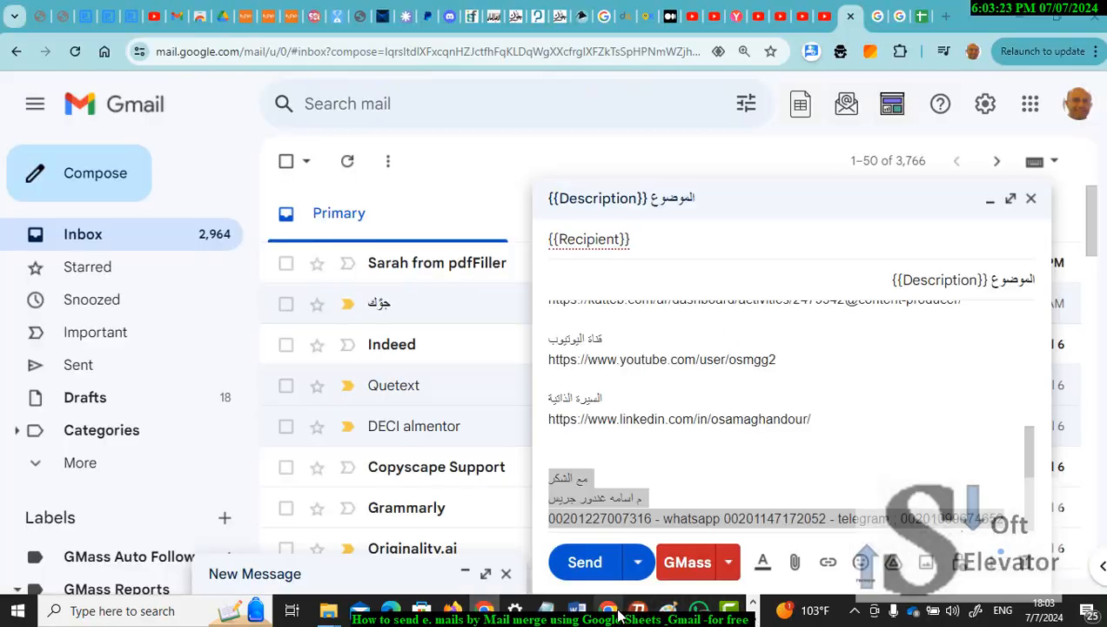
pyautogui.click(909, 17)
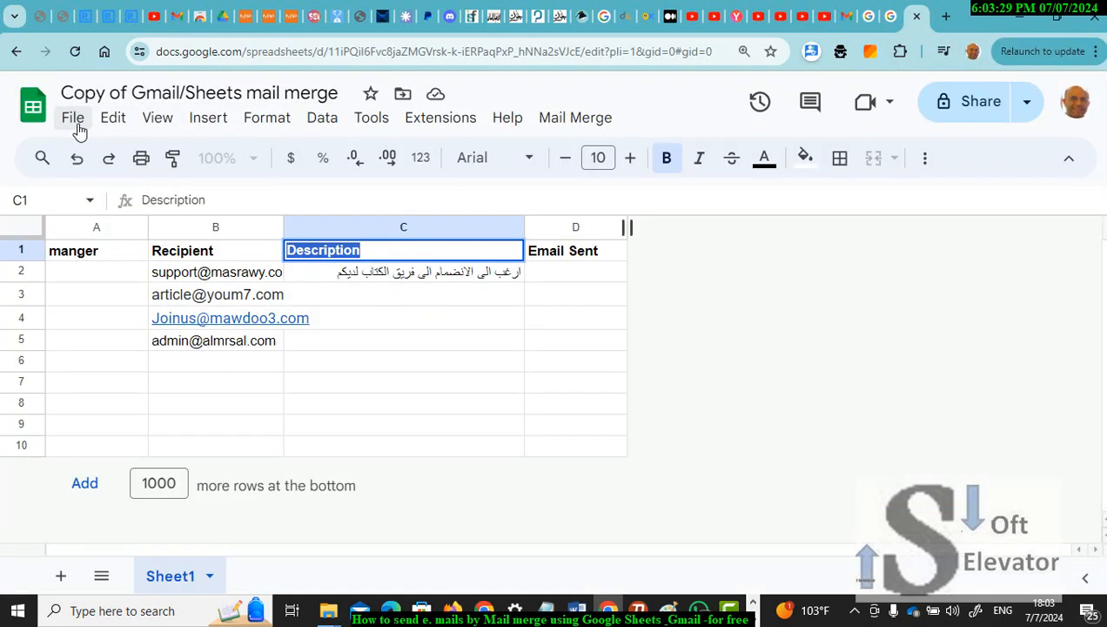
# Step: From the title's Move panel, open the current location, My Drive, in a new browser tab
pyautogui.click(401, 94)
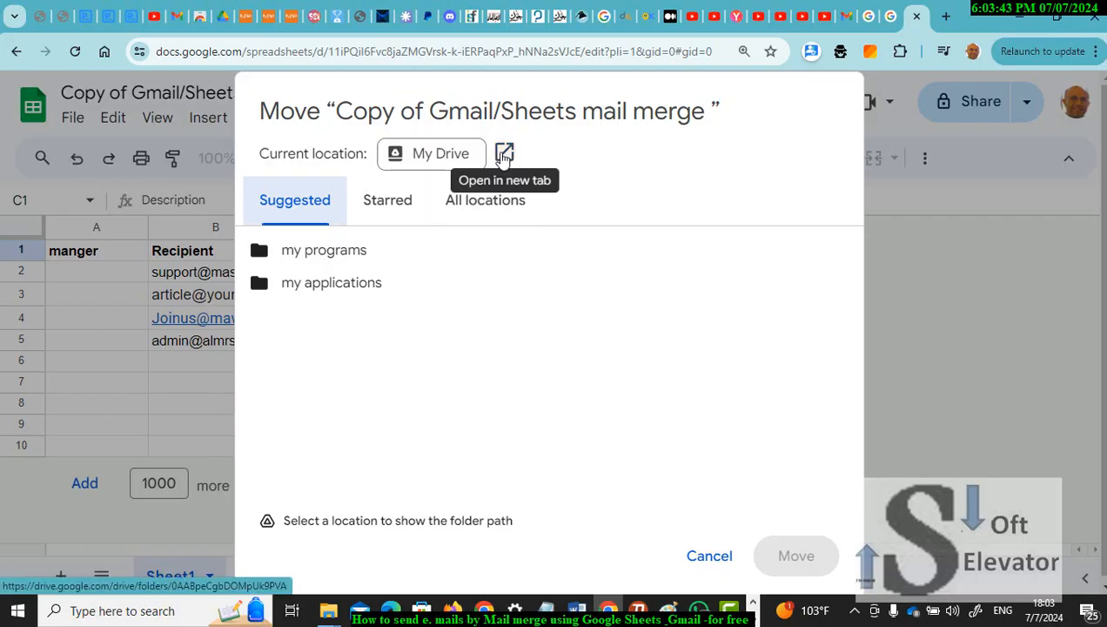
pyautogui.click(504, 154)
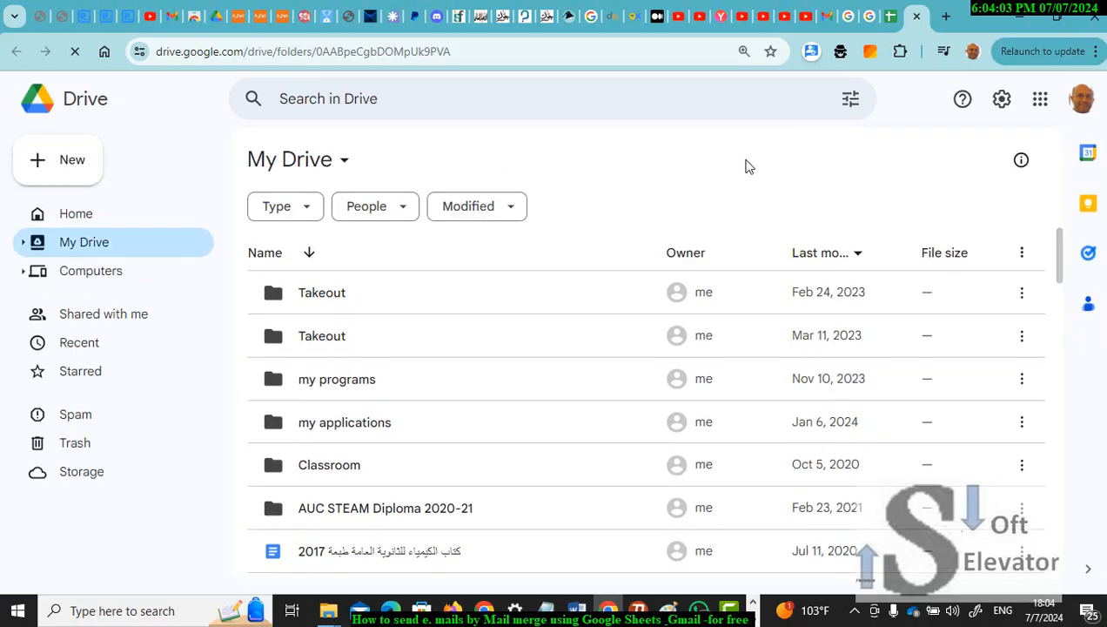
# Step: Create a folder named 'writing' in My Drive and confirm it appears in the folder list
pyautogui.moveTo(1060, 246); pyautogui.dragTo(1060, 215)
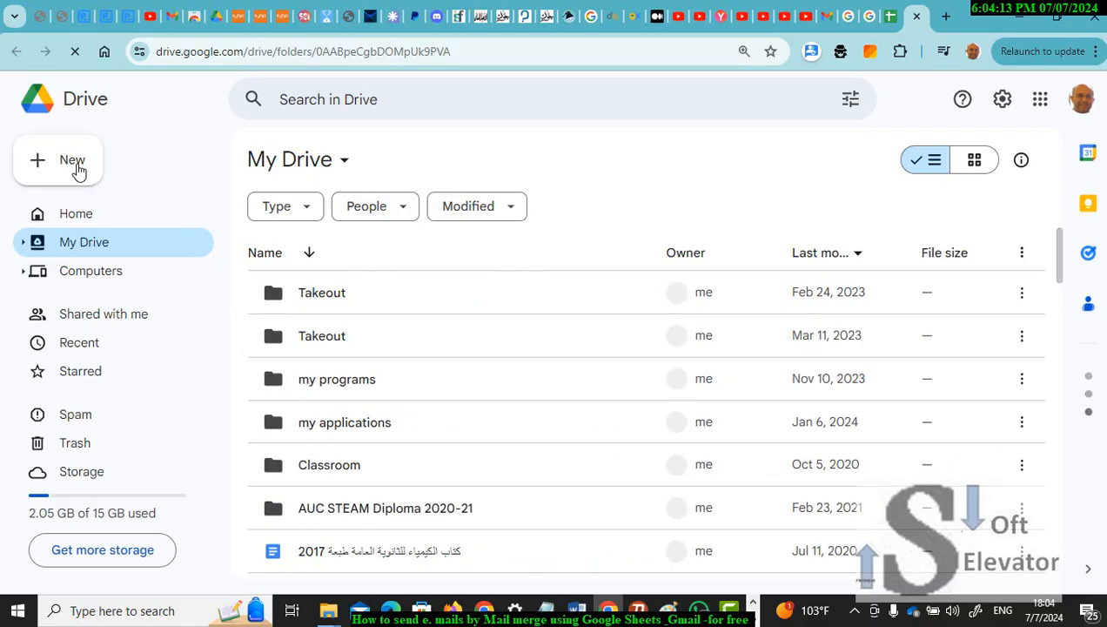
pyautogui.click(77, 167)
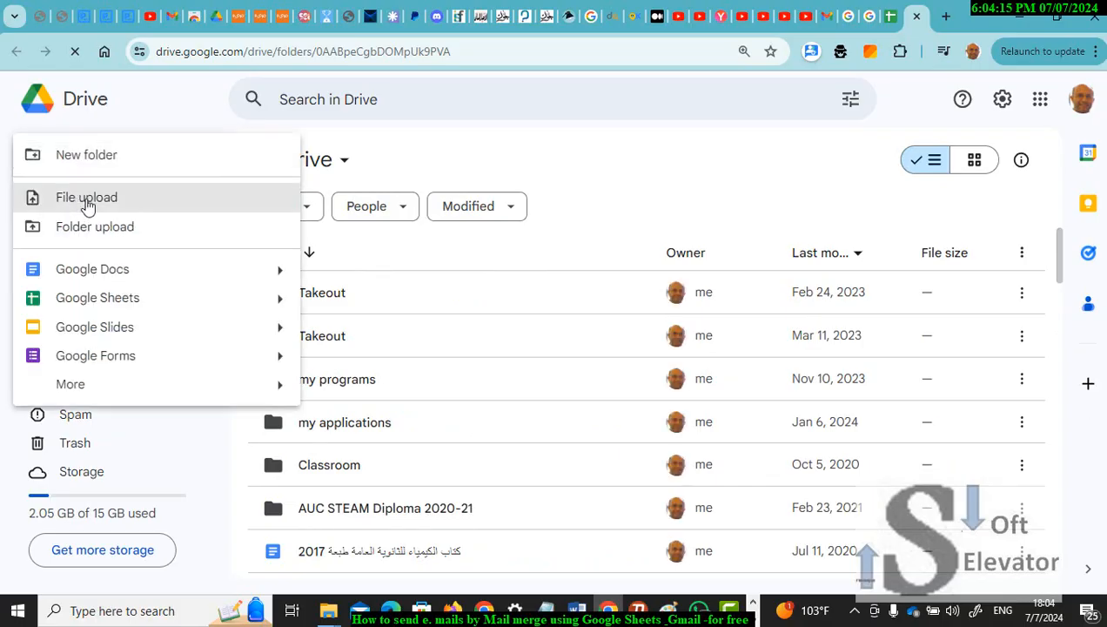
pyautogui.click(91, 162)
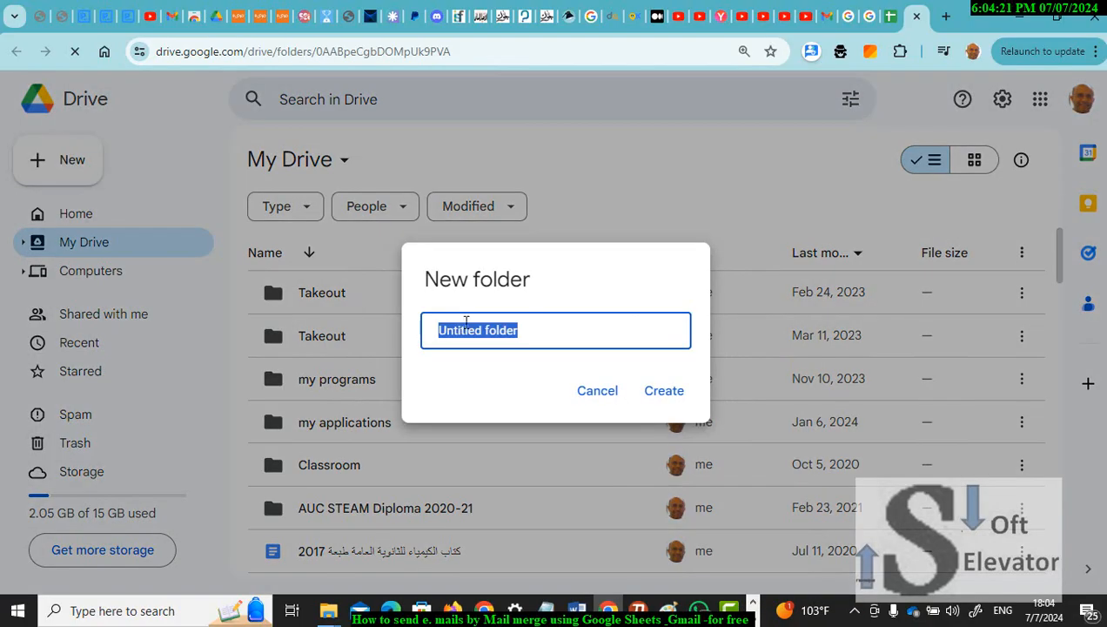
pyautogui.write('wr')
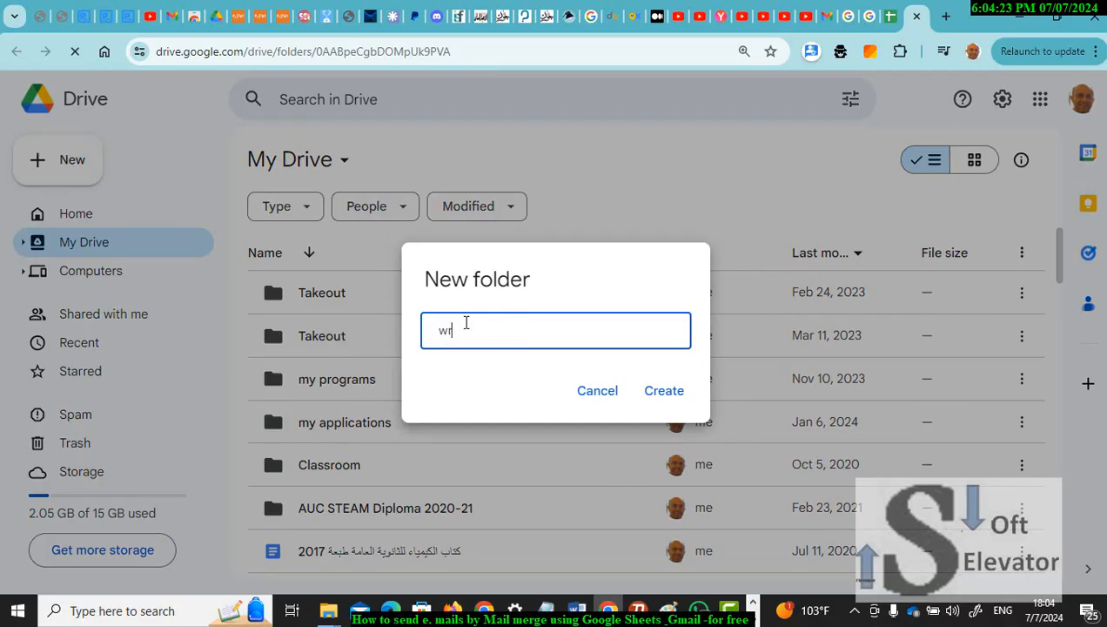
pyautogui.write('iting')
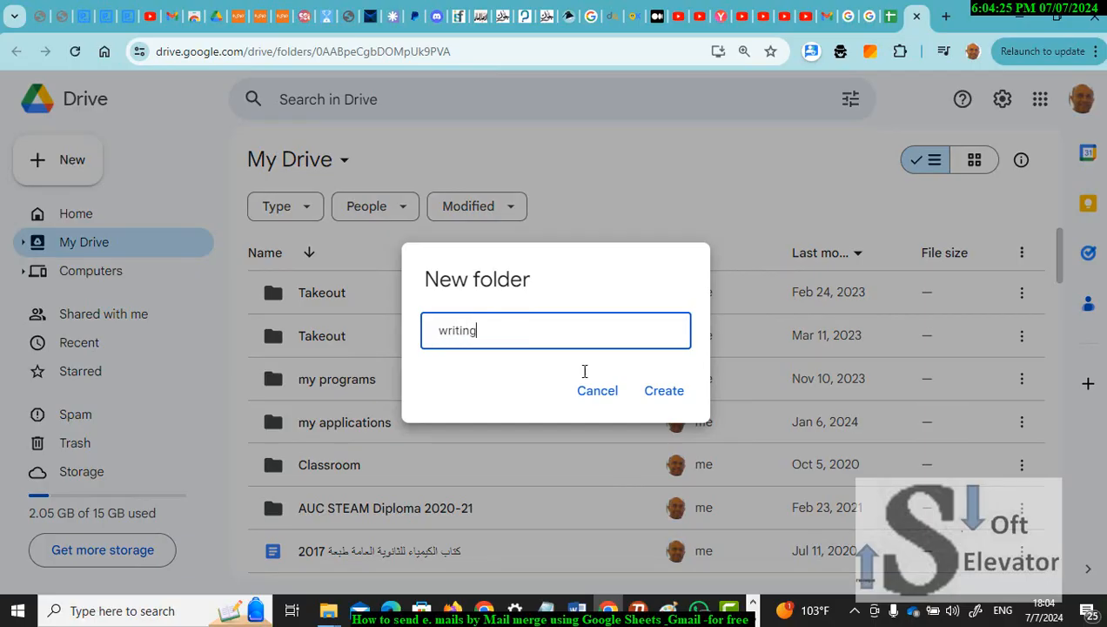
pyautogui.click(650, 393)
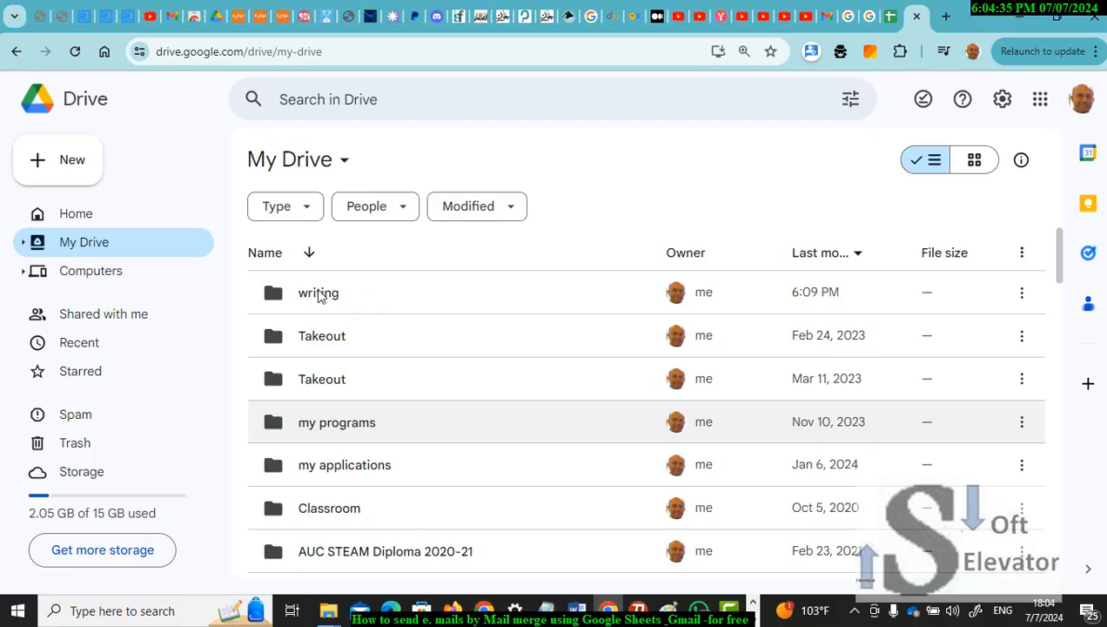
pyautogui.scroll(-5, 651, 223)
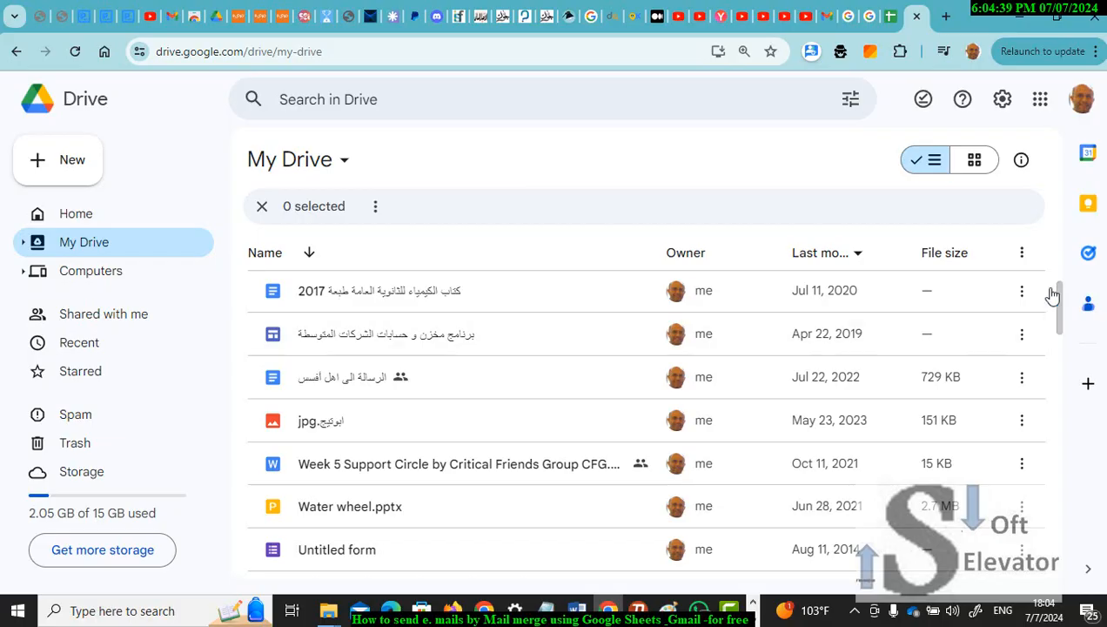
pyautogui.moveTo(1061, 317); pyautogui.dragTo(1065, 239)
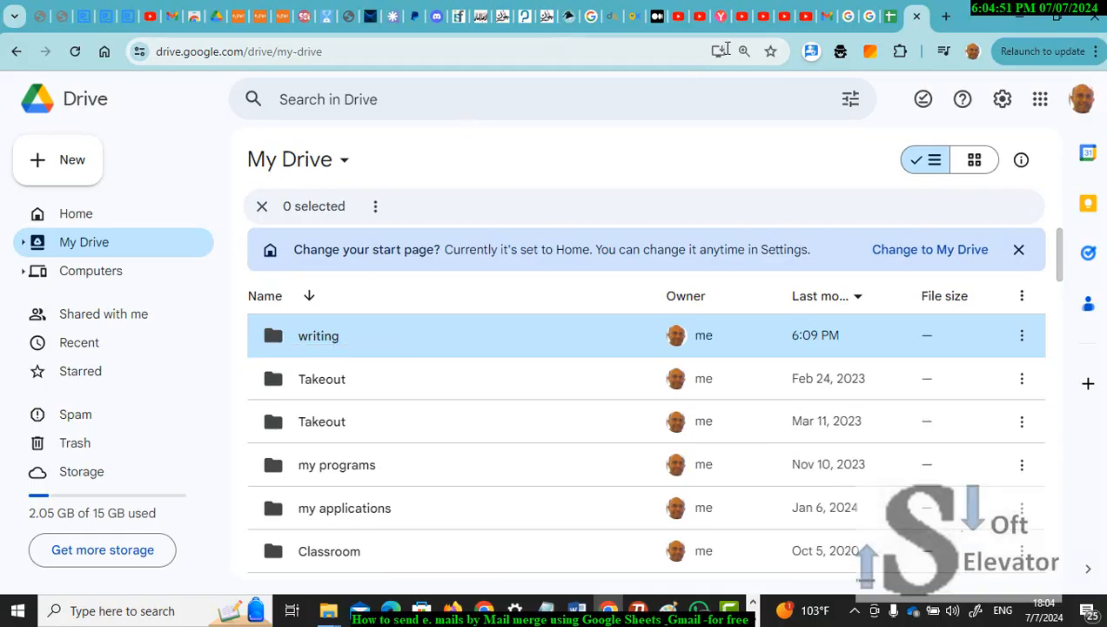
# Step: Back in the spreadsheet, cancel the pending folder move and browse the File menu options
pyautogui.click(889, 18)
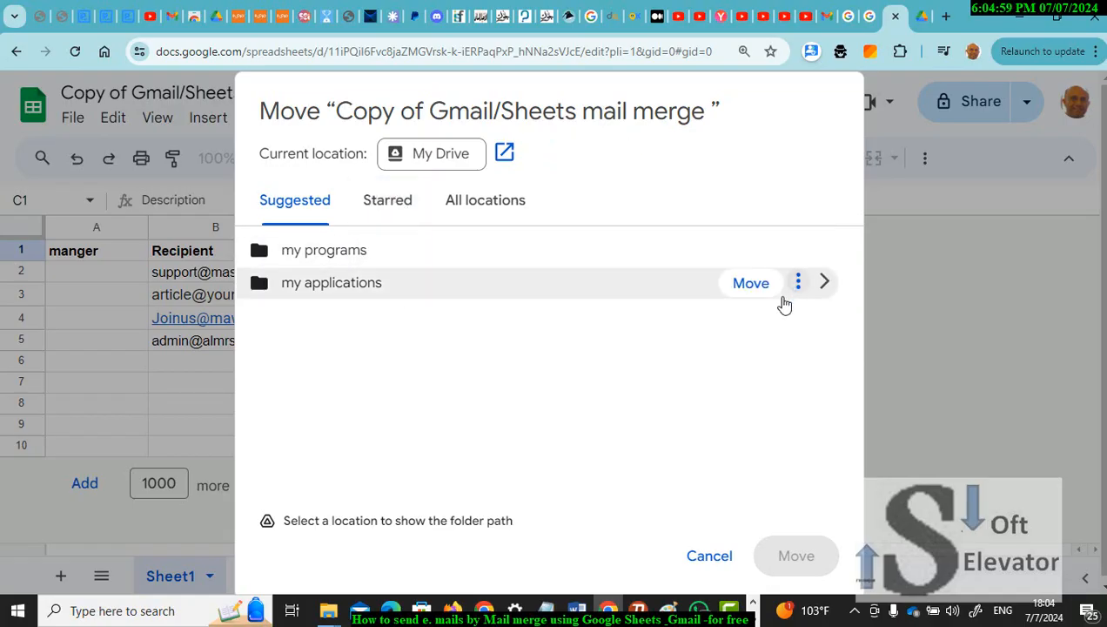
pyautogui.click(710, 559)
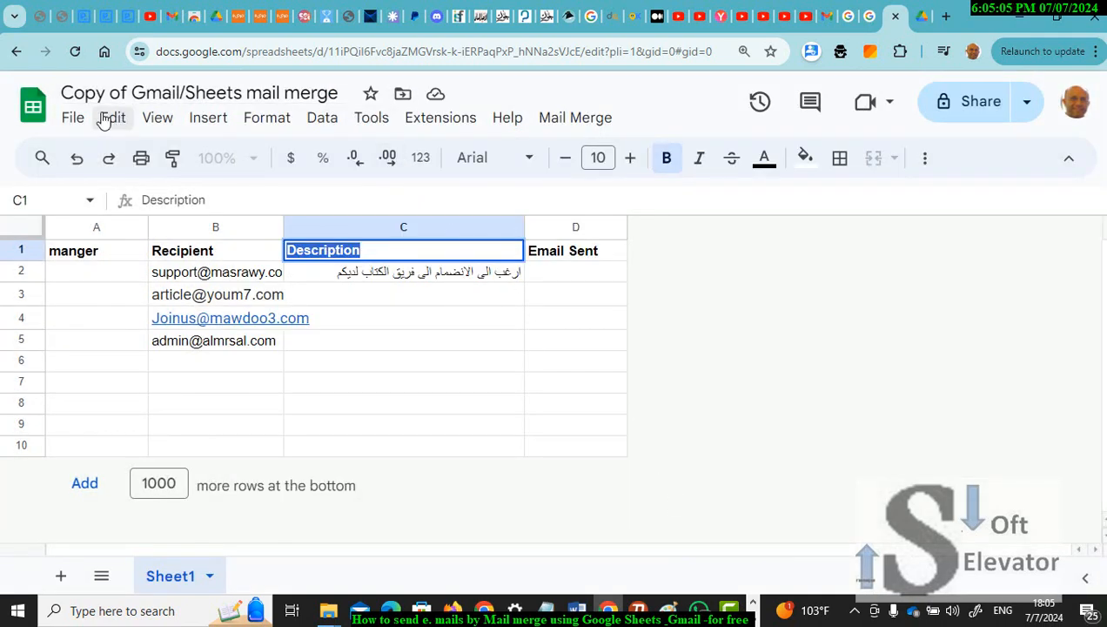
pyautogui.click(74, 118)
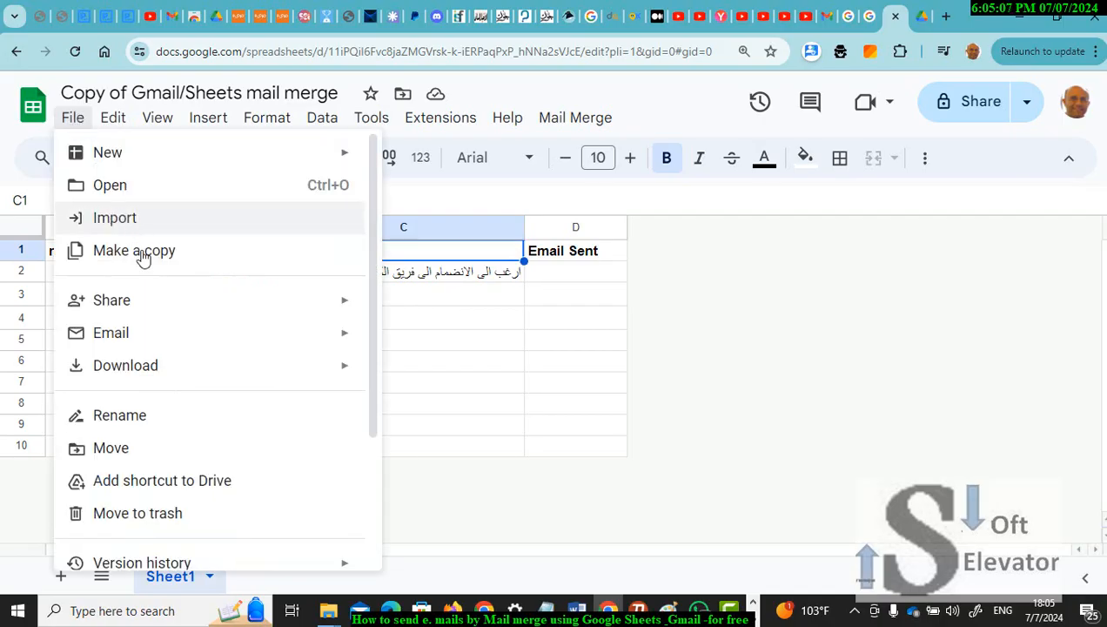
pyautogui.moveTo(164, 313)
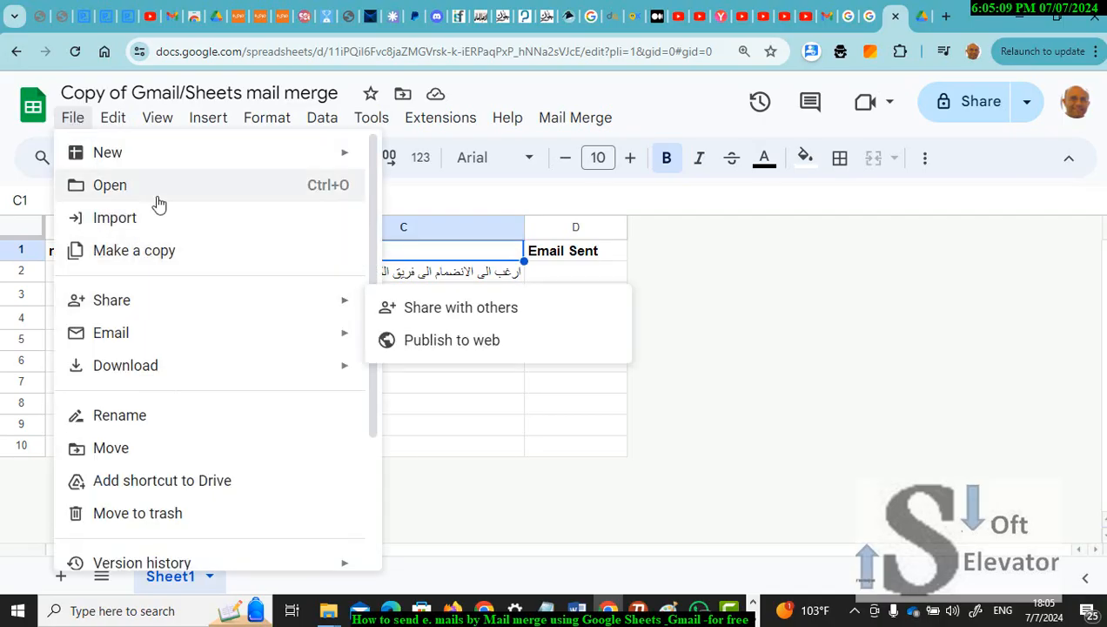
pyautogui.moveTo(138, 174)
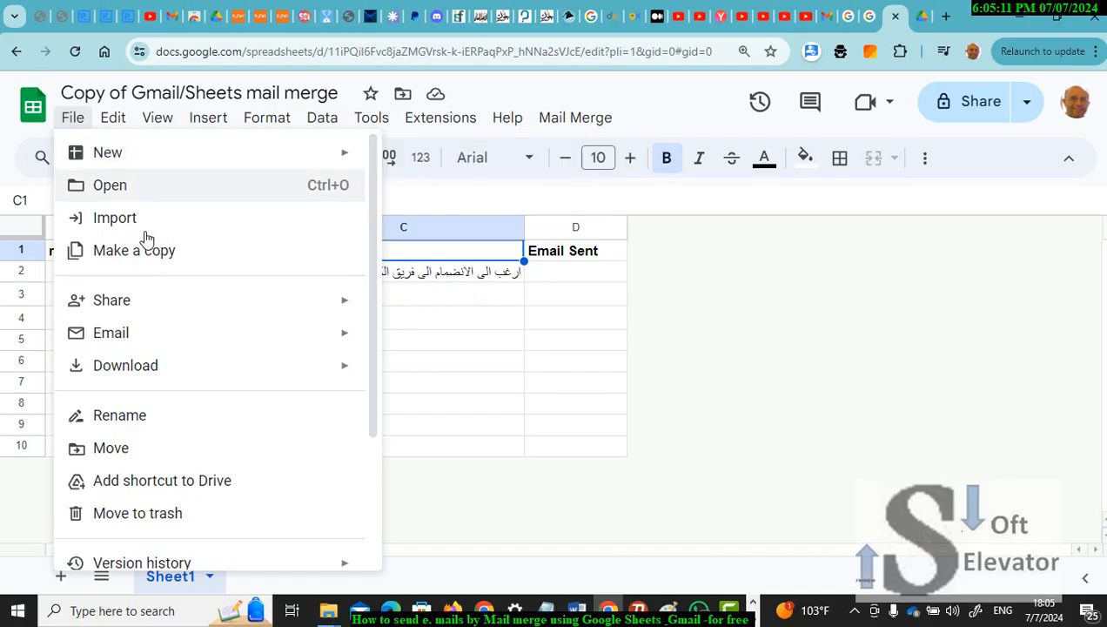
pyautogui.moveTo(187, 375)
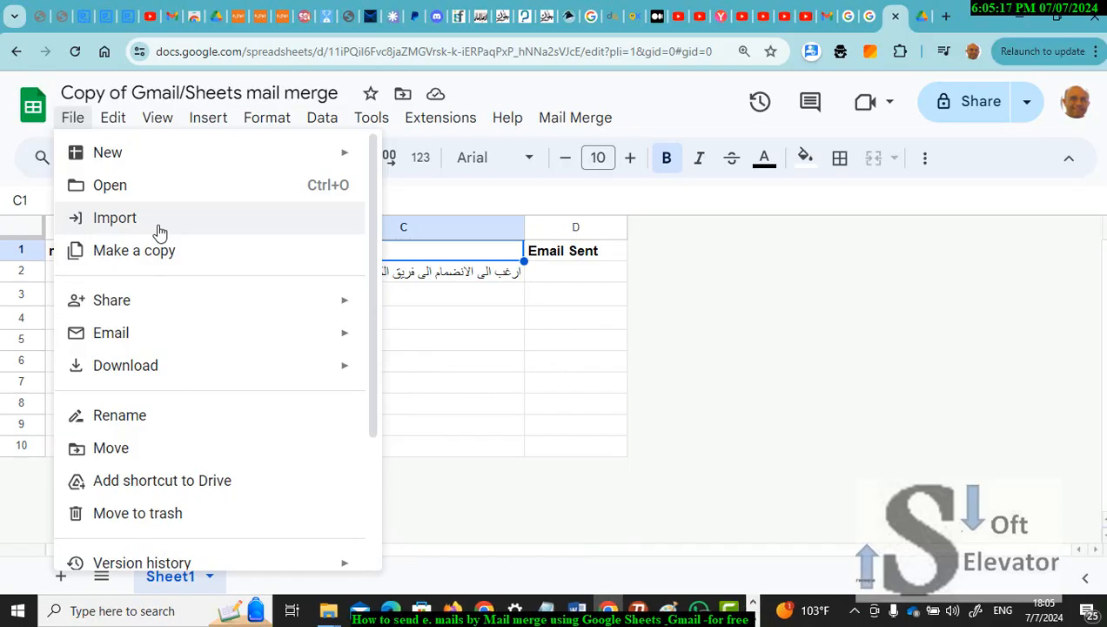
# Step: Move the spreadsheet into the 'writing' folder, select cell C3, and dismiss the move notice
pyautogui.moveTo(416, 106)
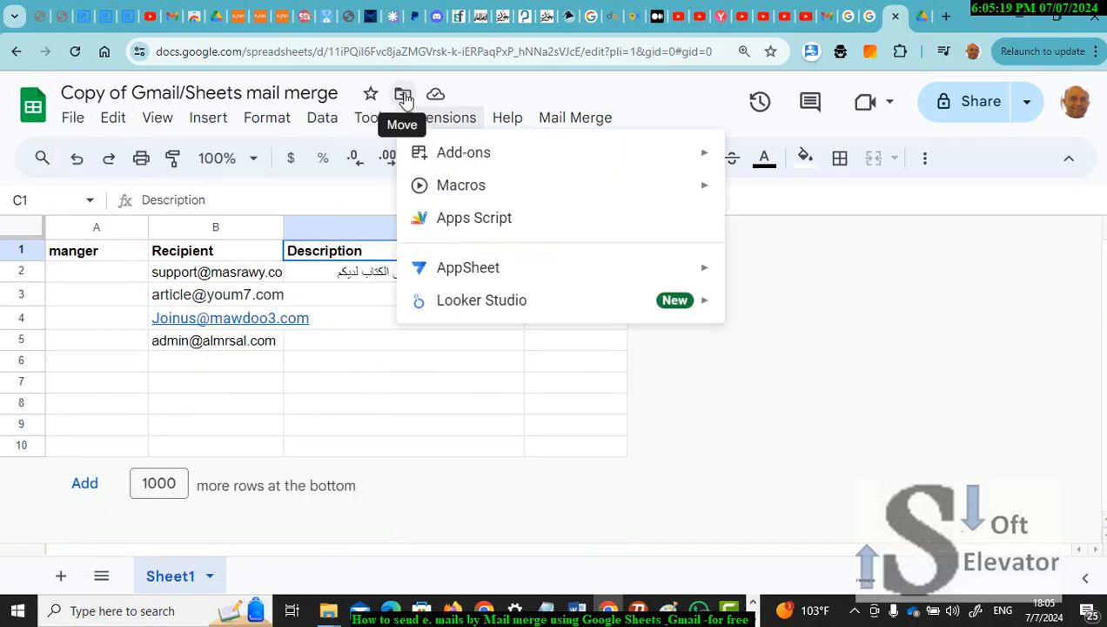
pyautogui.click(405, 97)
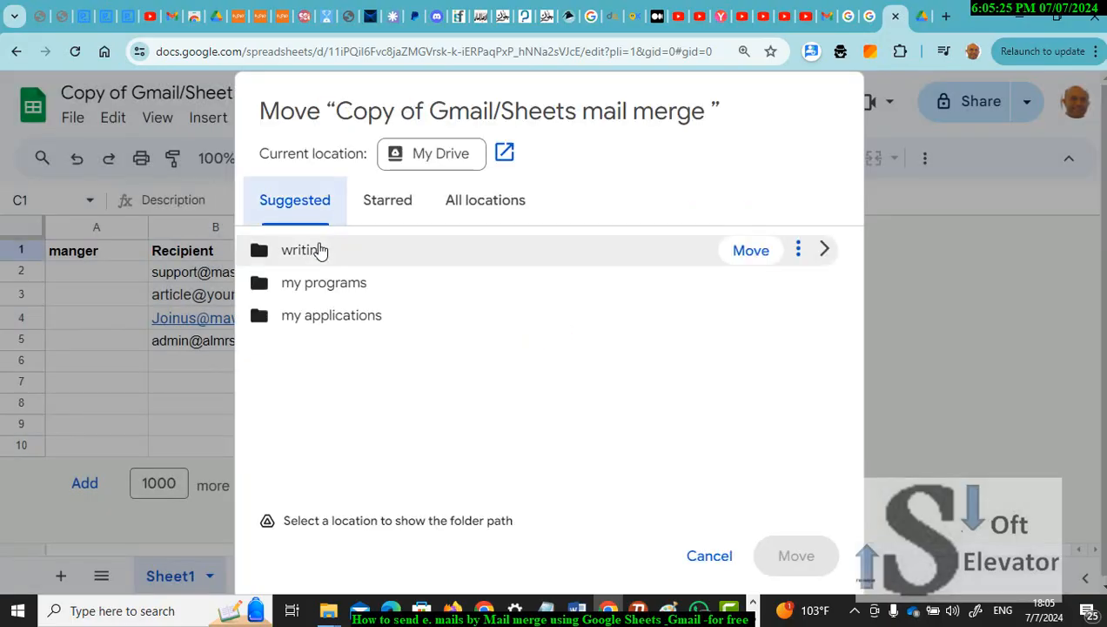
pyautogui.click(319, 249)
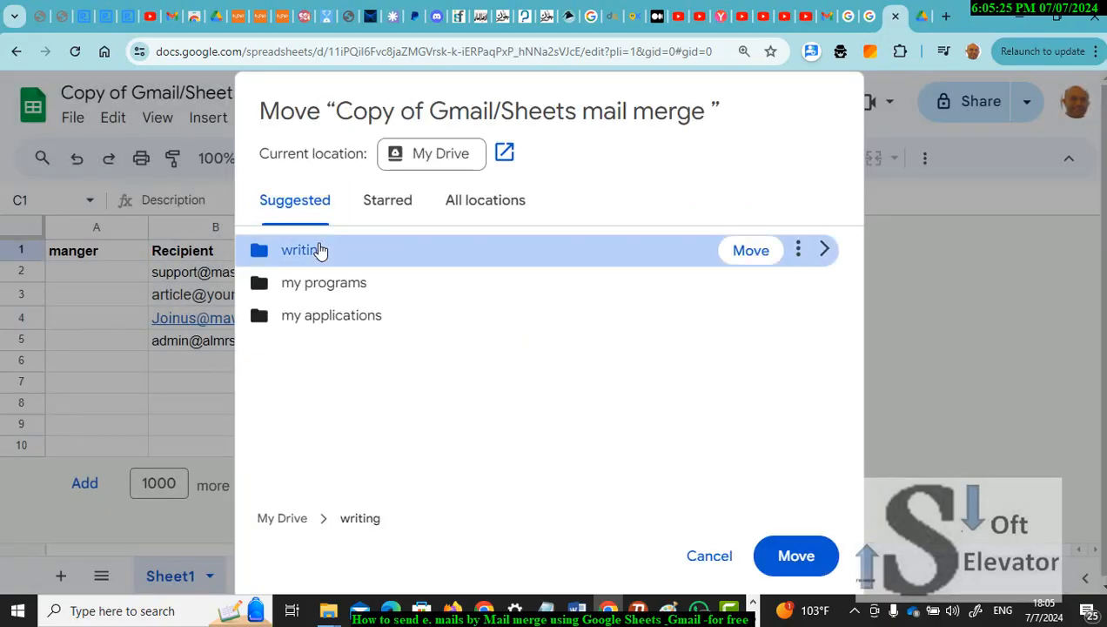
pyautogui.click(796, 557)
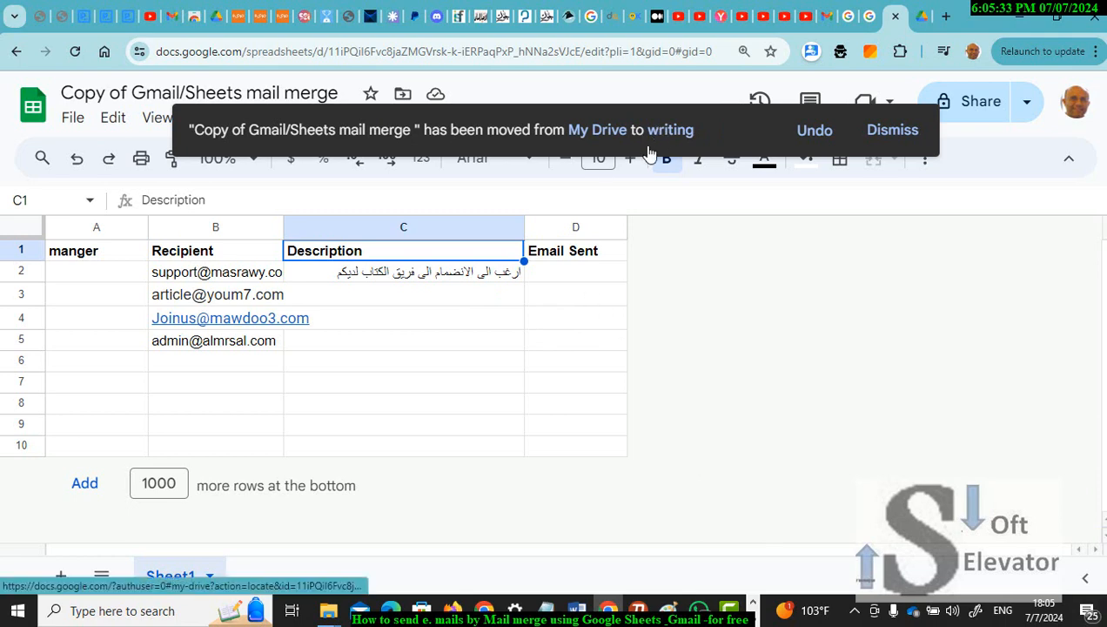
pyautogui.click(448, 319)
pyautogui.click(451, 293)
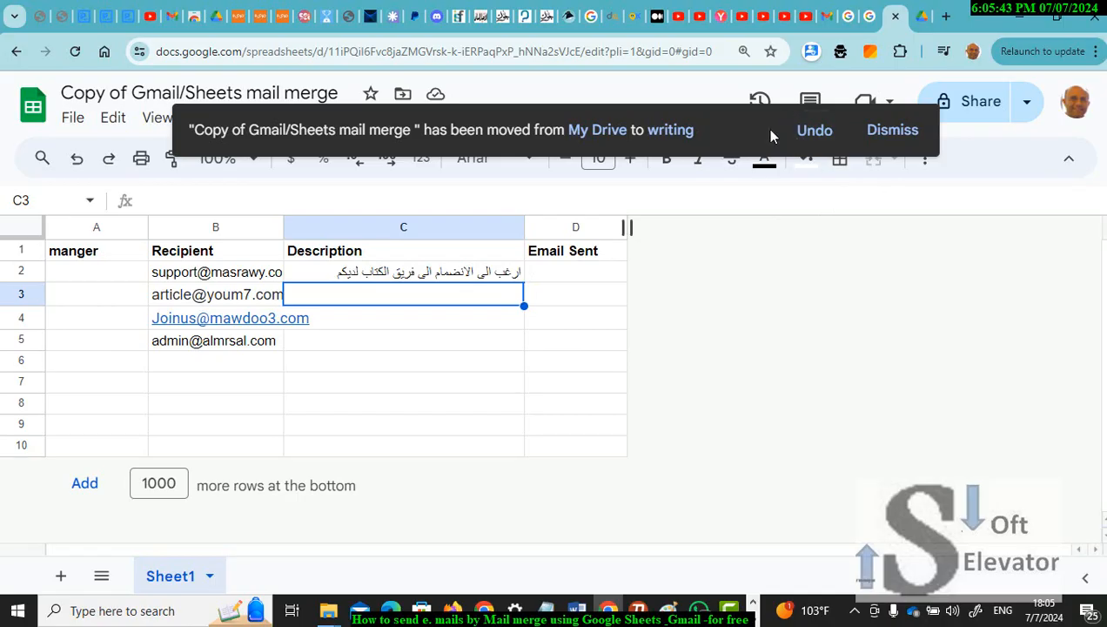
pyautogui.click(879, 139)
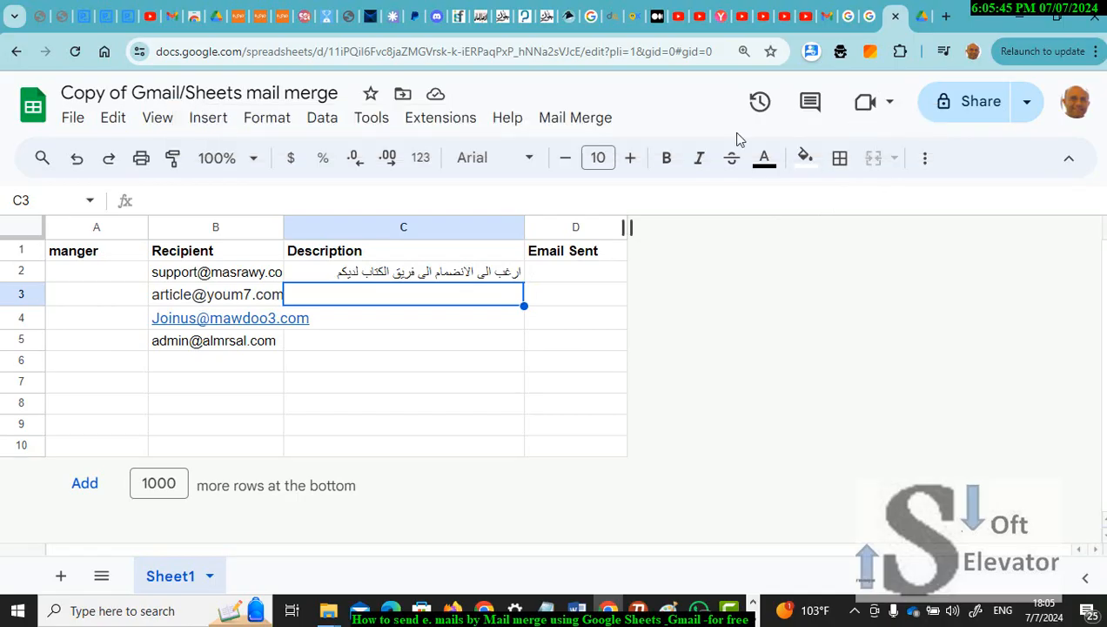
# Step: Run Mail Merge > Send Emails and choose the Google account to authorise the script
pyautogui.click(578, 119)
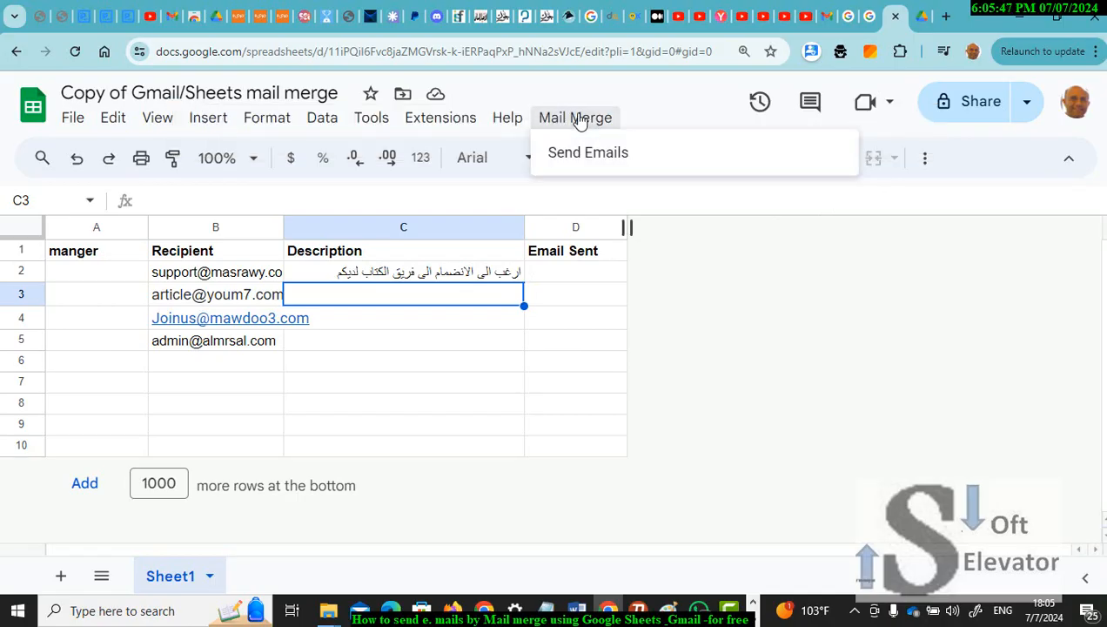
pyautogui.click(588, 153)
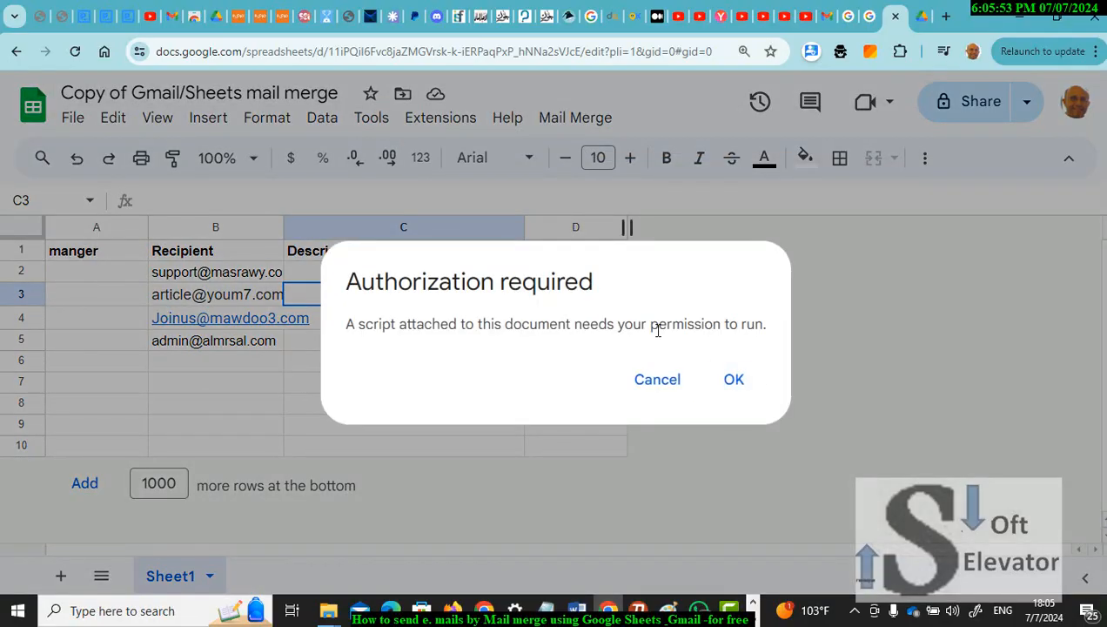
pyautogui.click(722, 385)
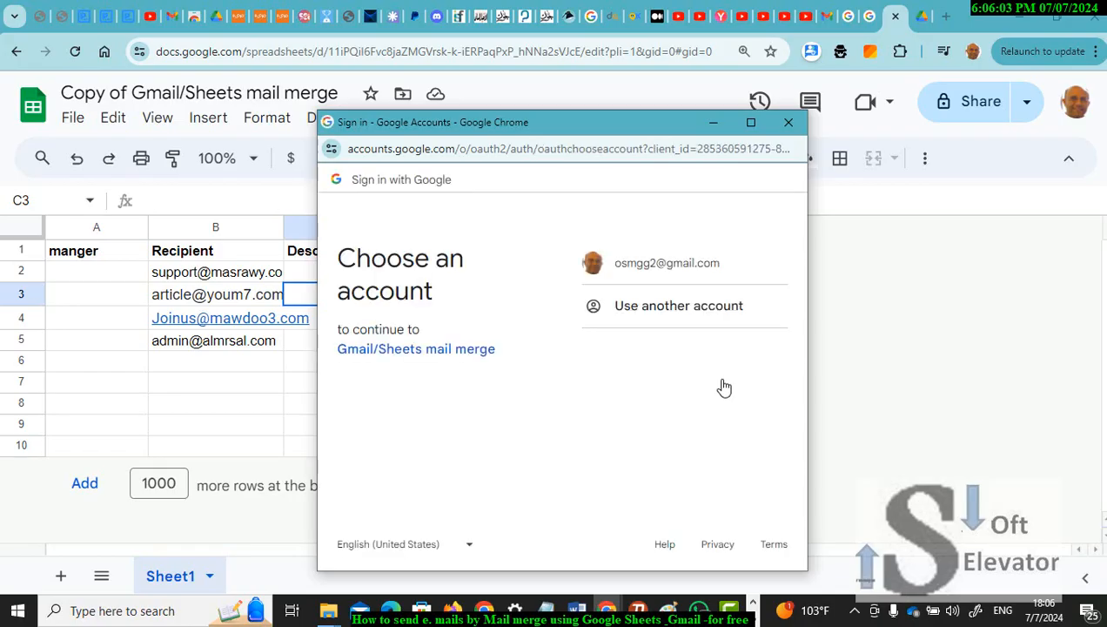
pyautogui.click(681, 272)
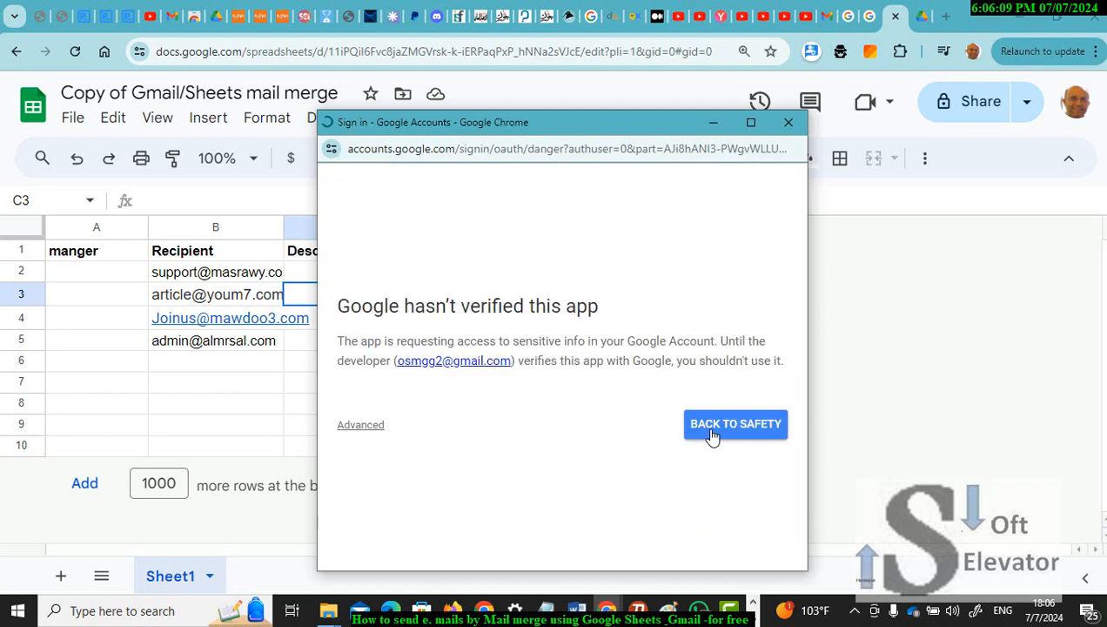
# Step: Continue past the unverified-app warning to Gmail/Sheets mail merge and allow its access
pyautogui.click(372, 427)
pyautogui.scroll(-1, 797, 365)
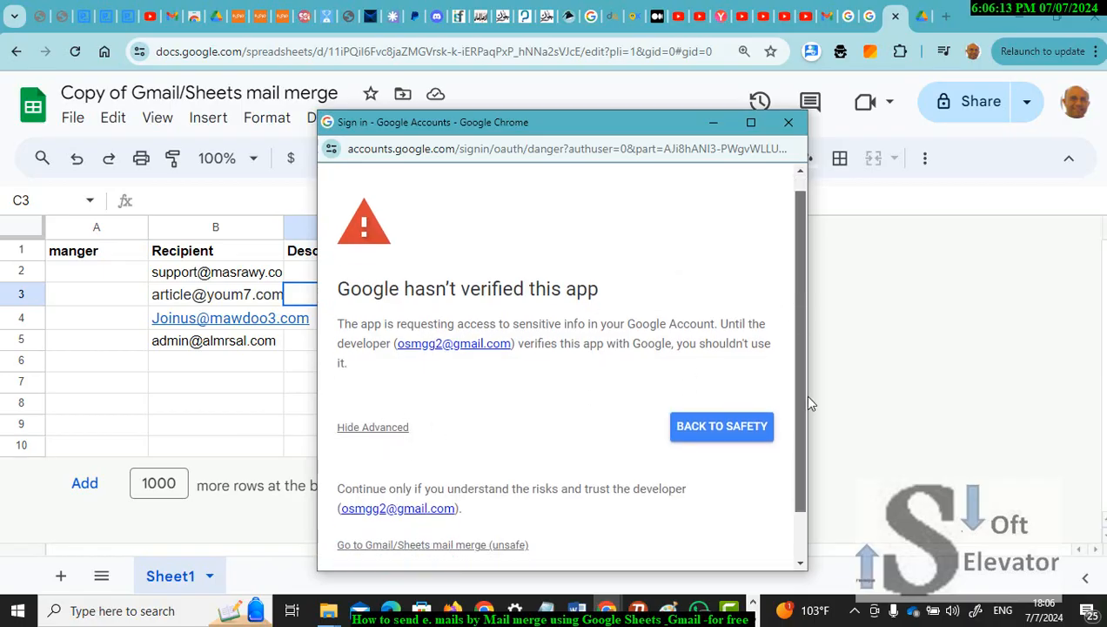
pyautogui.scroll(-1, 801, 398)
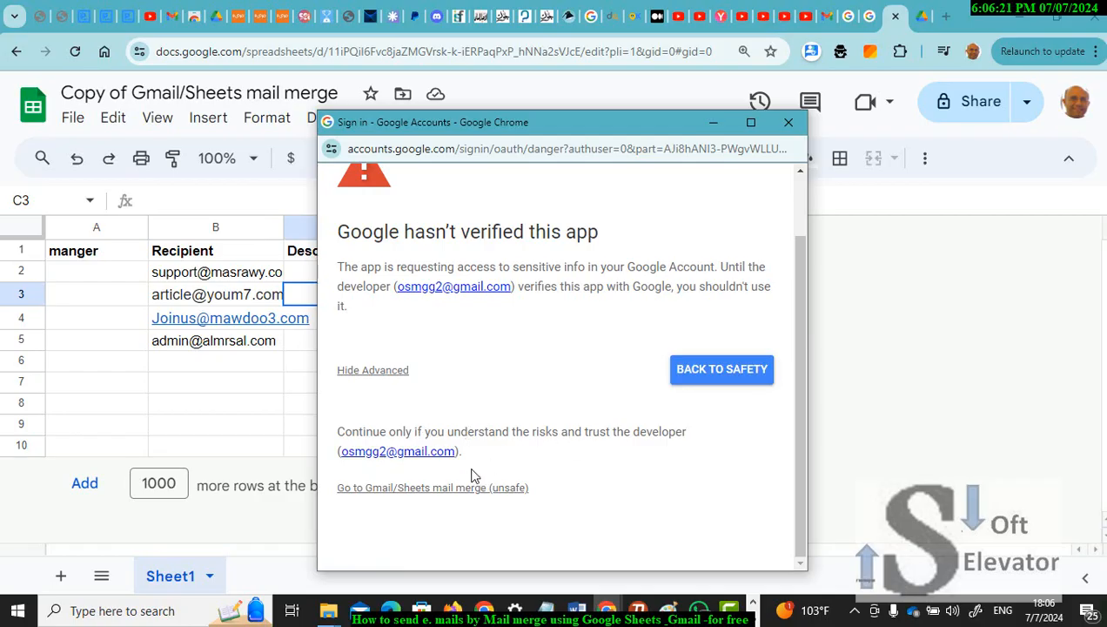
pyautogui.click(431, 489)
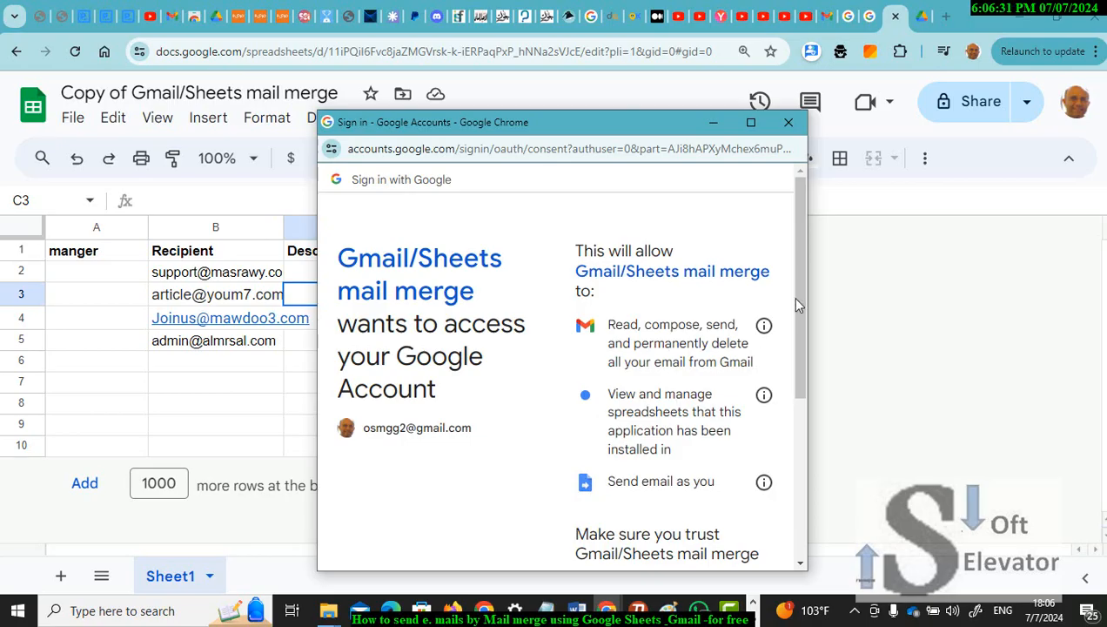
pyautogui.moveTo(791, 295); pyautogui.dragTo(806, 453)
pyautogui.scroll(-3, 800, 456)
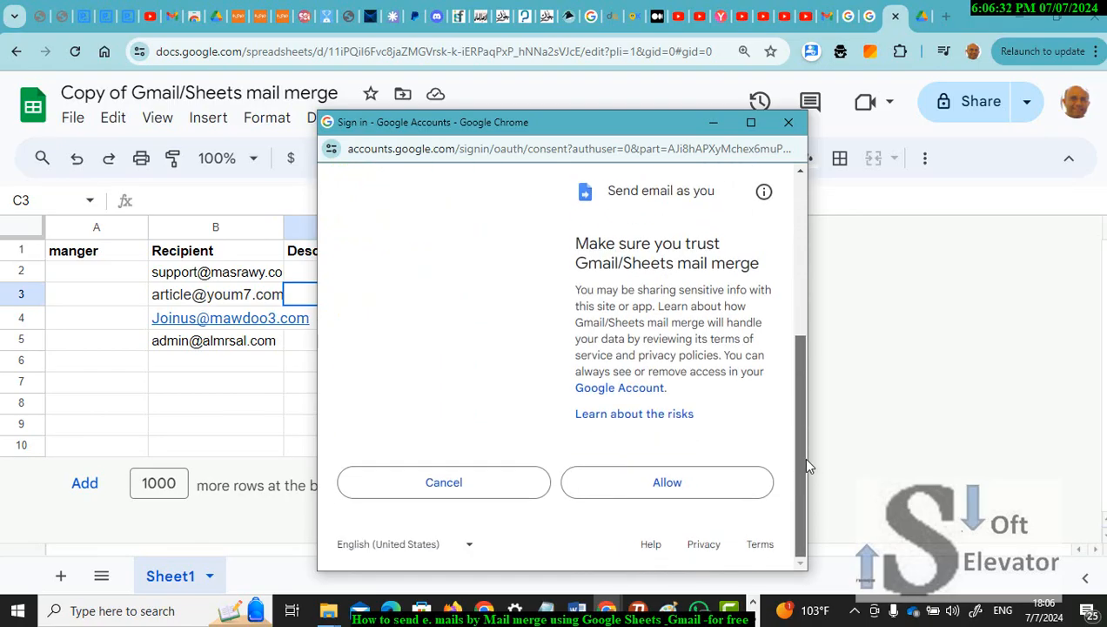
pyautogui.click(705, 481)
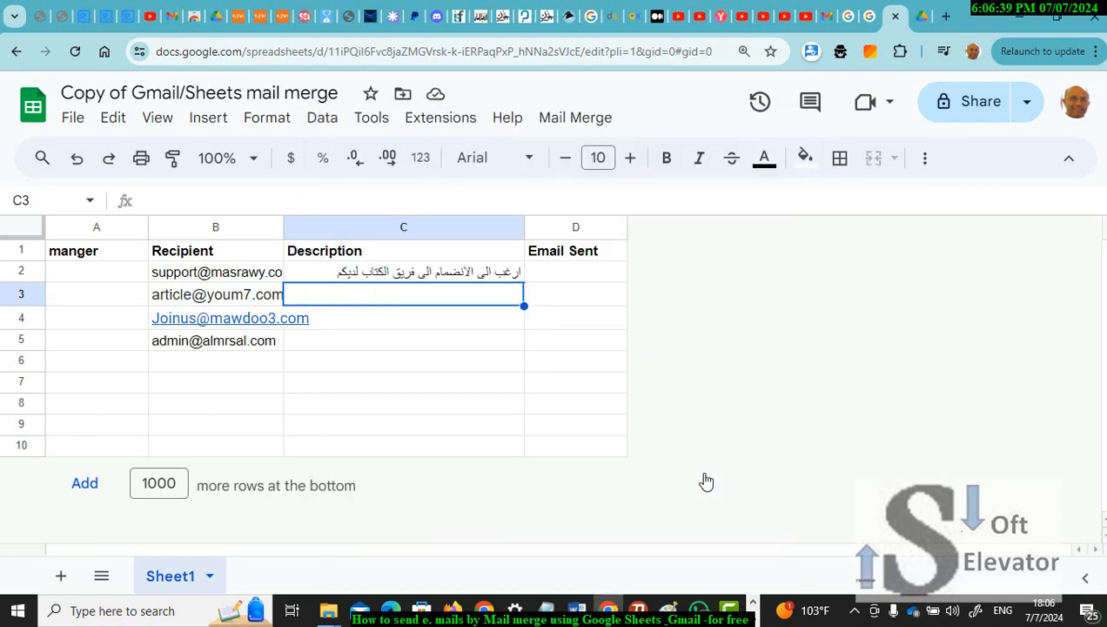
# Step: Start Mail Merge > Send Emails, then copy the Gmail draft's subject line and return to Sheets
pyautogui.click(575, 117)
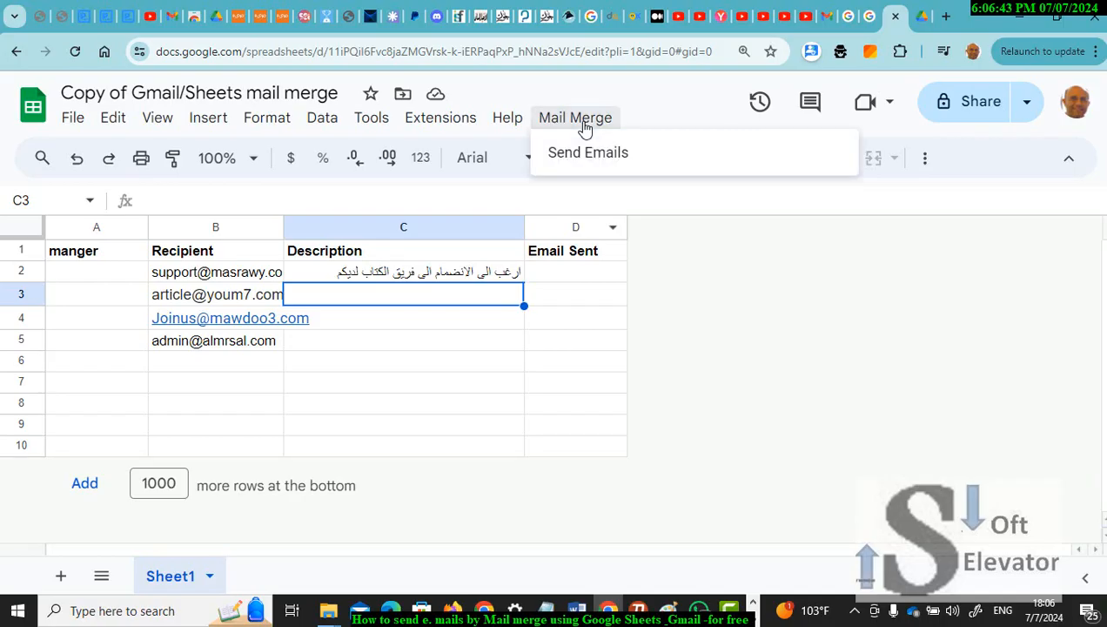
pyautogui.click(583, 155)
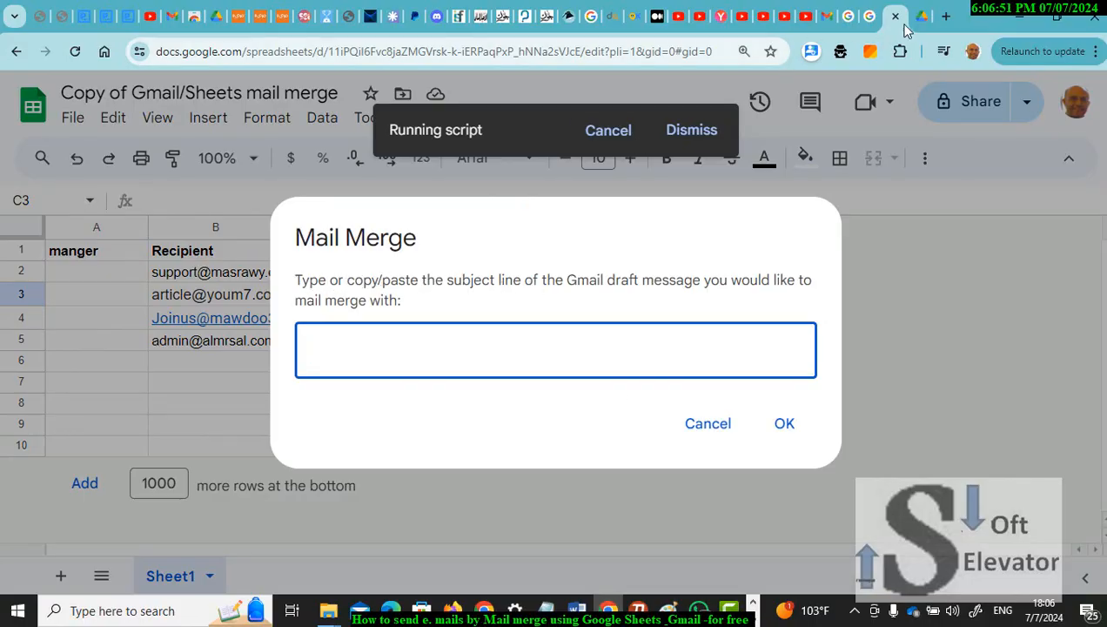
pyautogui.click(832, 26)
pyautogui.click(842, 362)
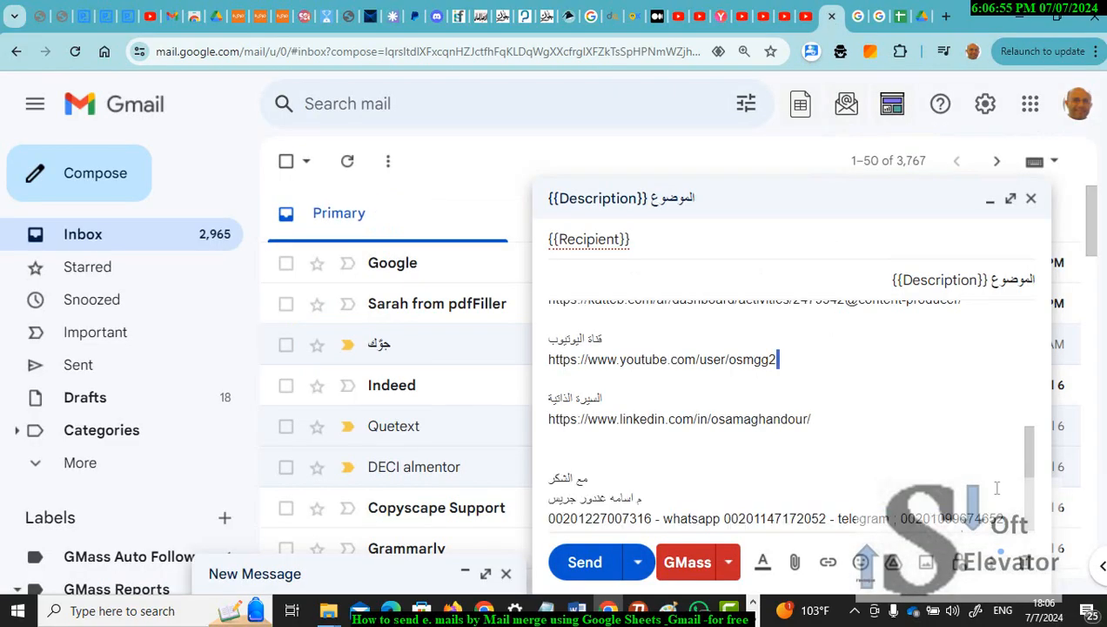
pyautogui.moveTo(1025, 461); pyautogui.dragTo(1025, 362)
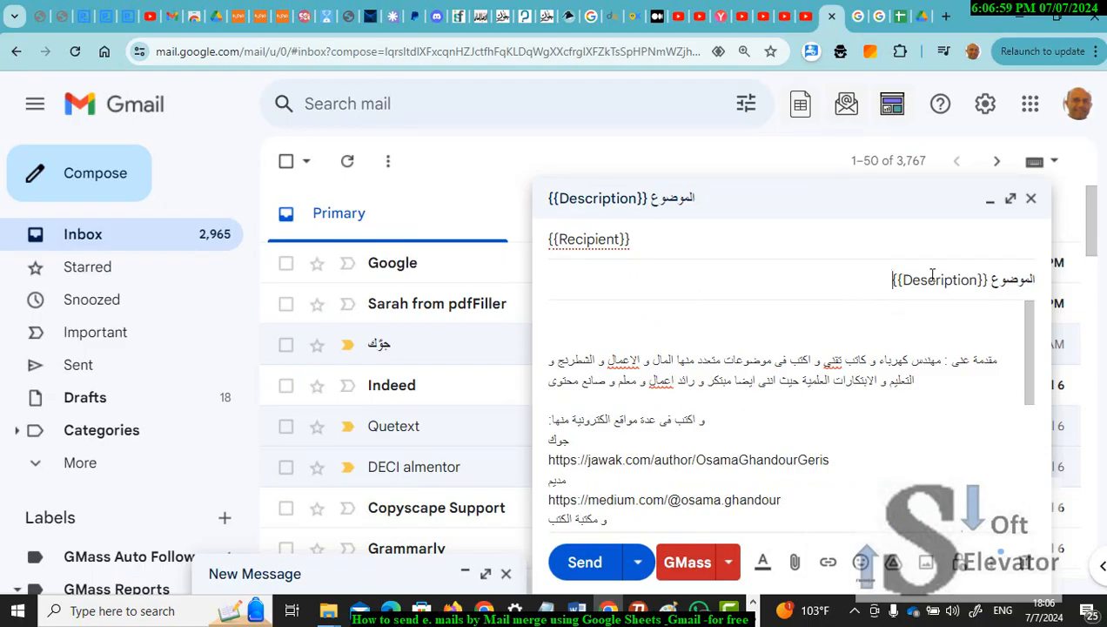
pyautogui.moveTo(893, 279); pyautogui.dragTo(1036, 280)
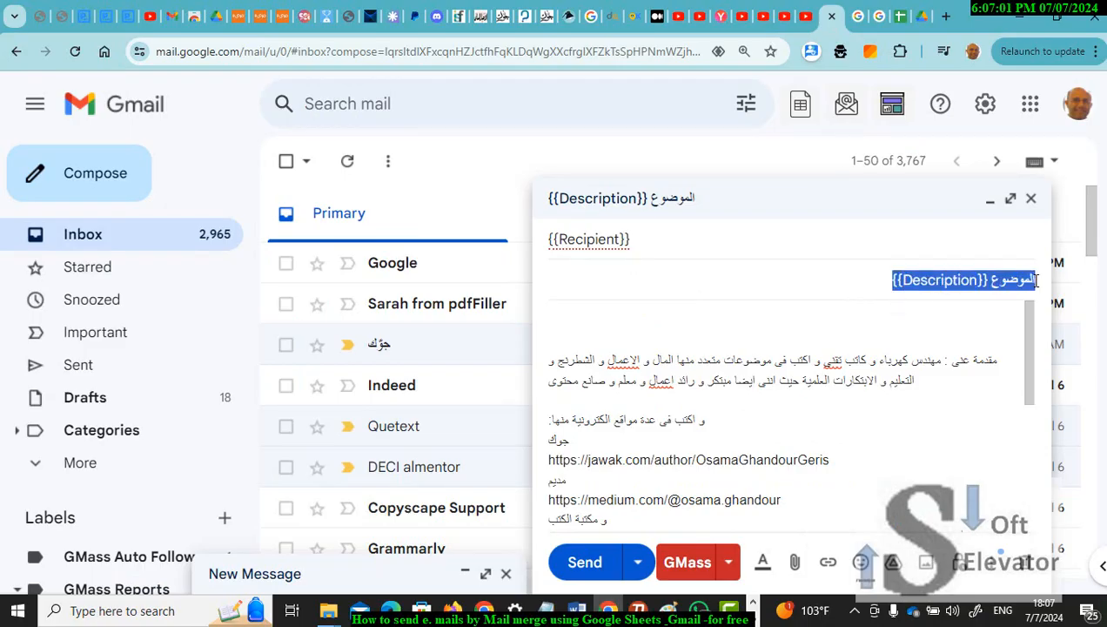
pyautogui.click(901, 22)
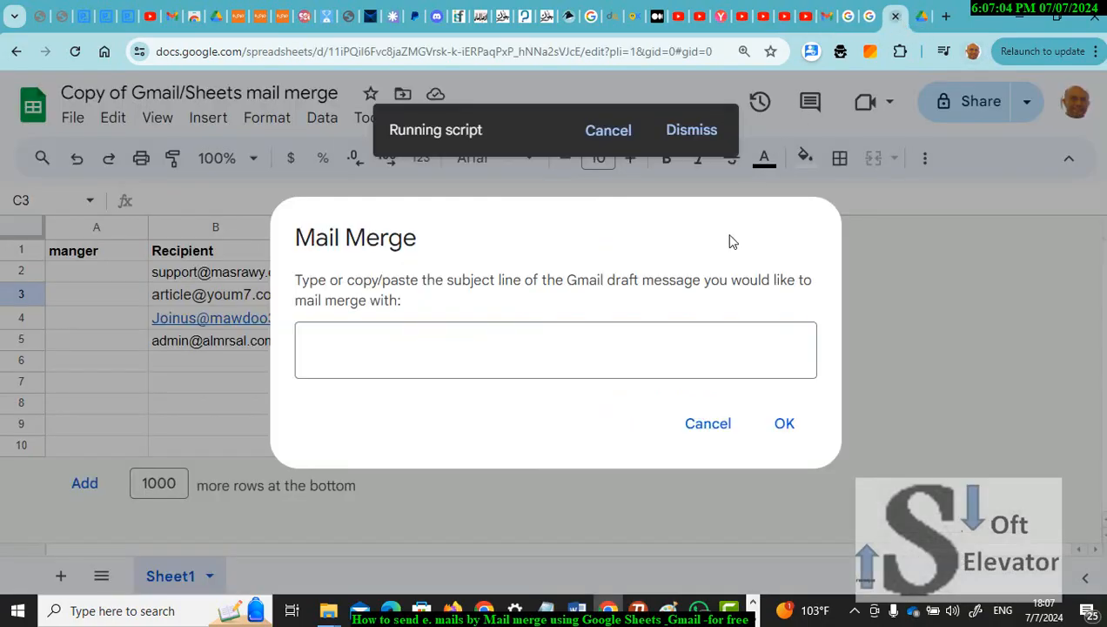
# Step: Paste the draft's subject into the Mail Merge prompt and confirm to send the emails
pyautogui.click(659, 348)
pyautogui.hotkey('ctrl', 'v')
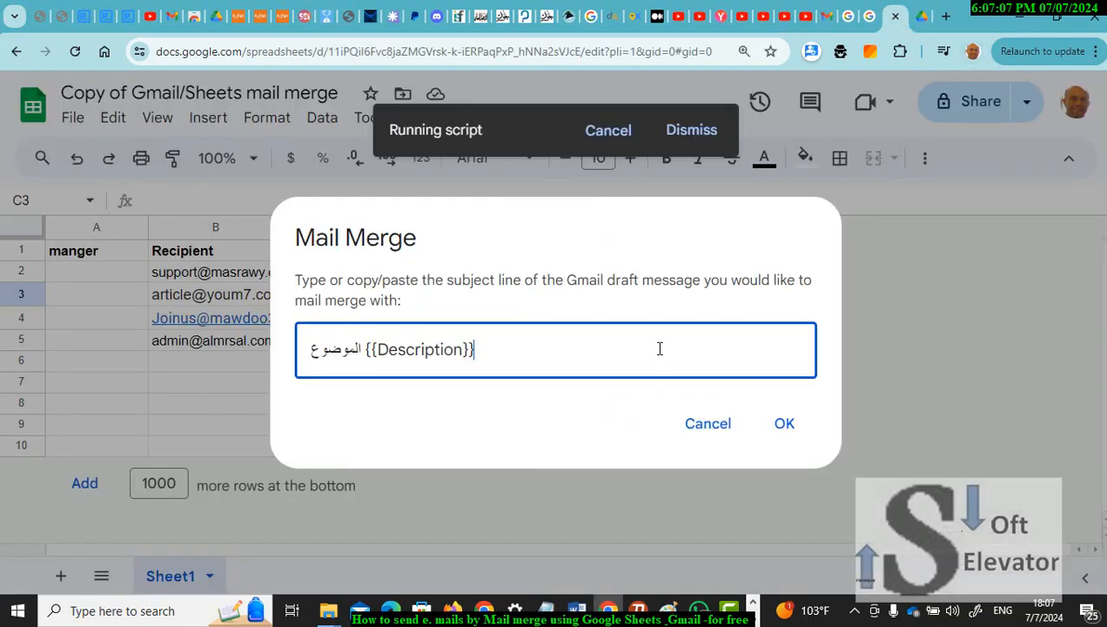
pyautogui.click(782, 424)
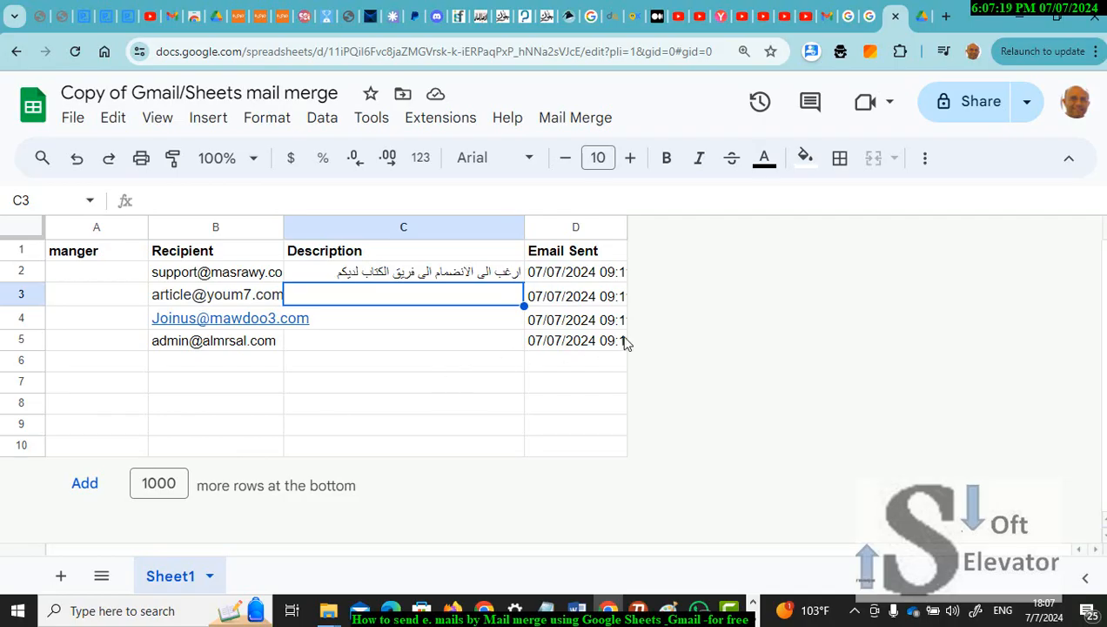
# Step: Widen column D and inspect D2's 07/07/2024 09:11 Email Sent timestamp
pyautogui.moveTo(626, 228); pyautogui.dragTo(759, 240)
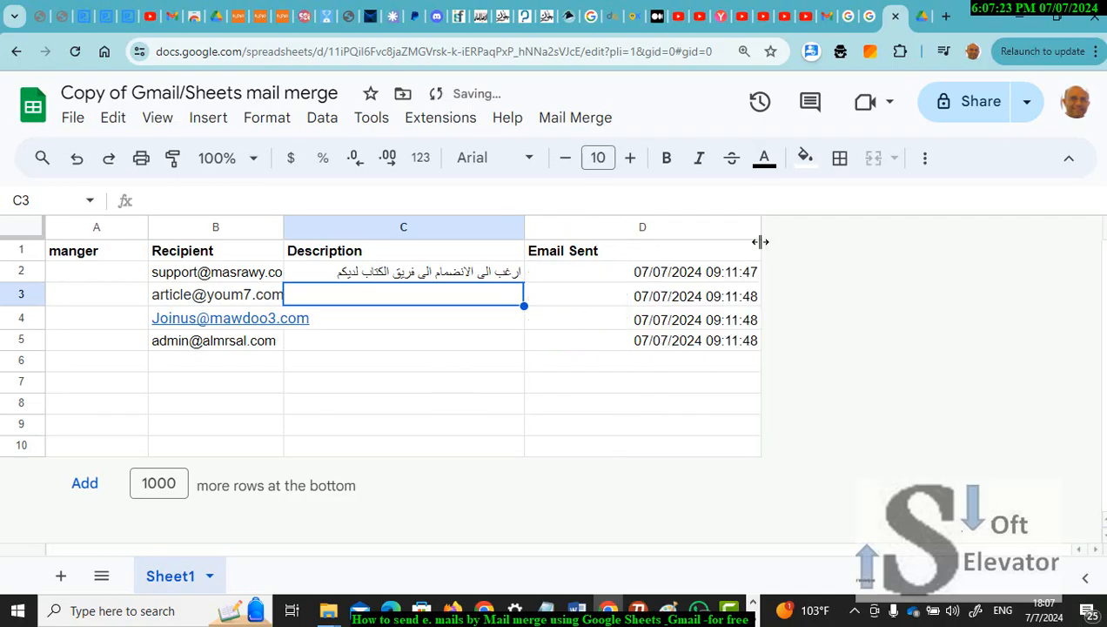
pyautogui.click(629, 279)
pyautogui.doubleClick(629, 278)
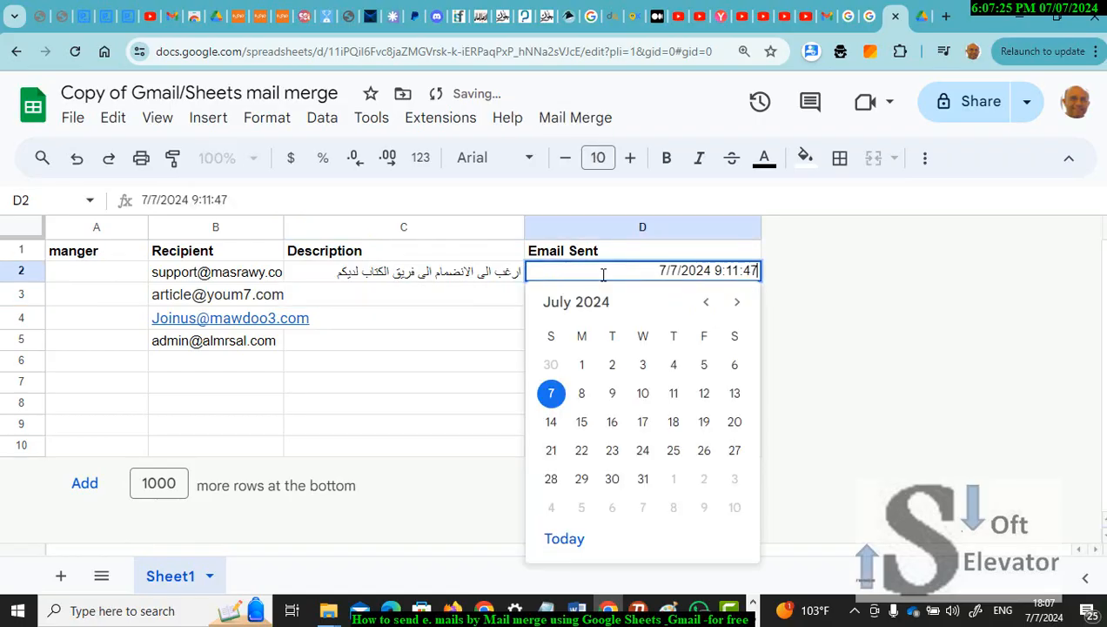
pyautogui.press('Return')
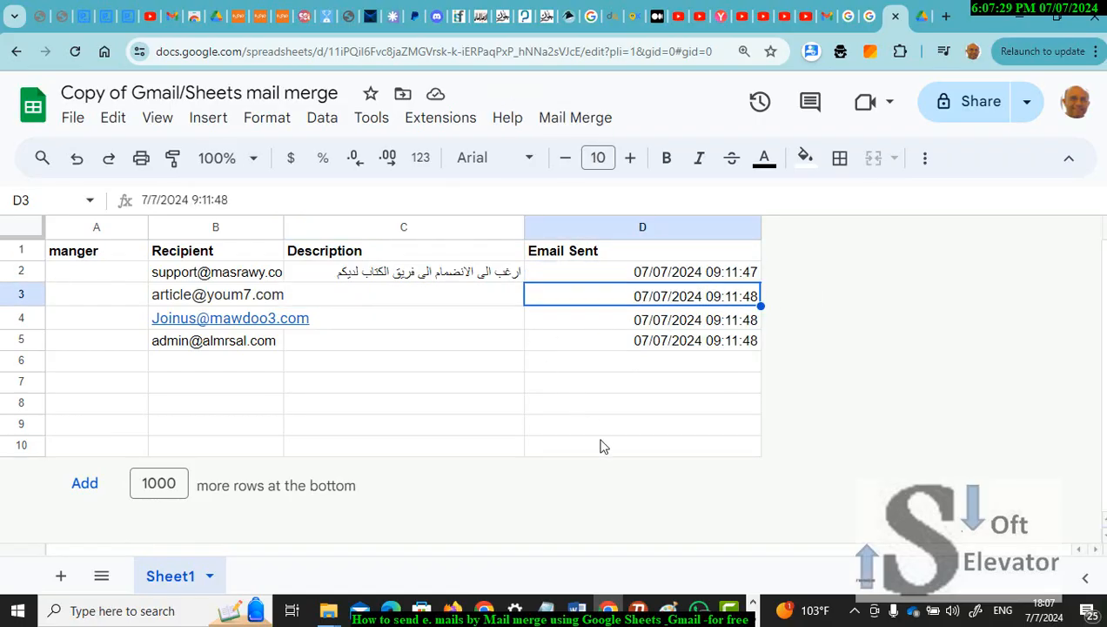
# Step: Show Gmail's Sent folder with the compose draft minimised, then glance back at the spreadsheet
pyautogui.click(827, 16)
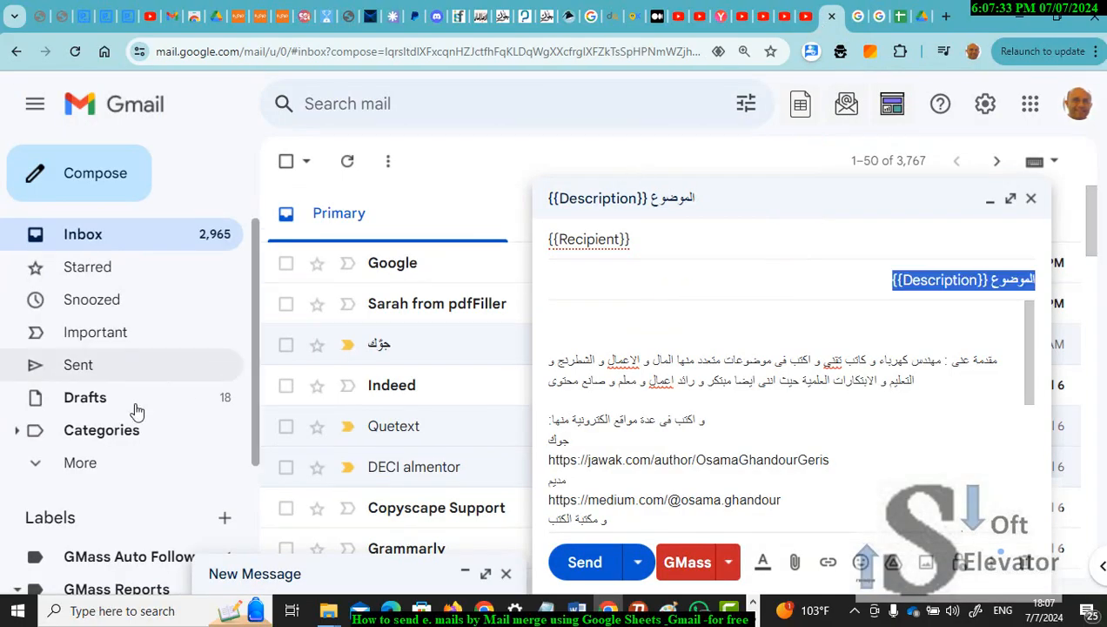
pyautogui.click(101, 372)
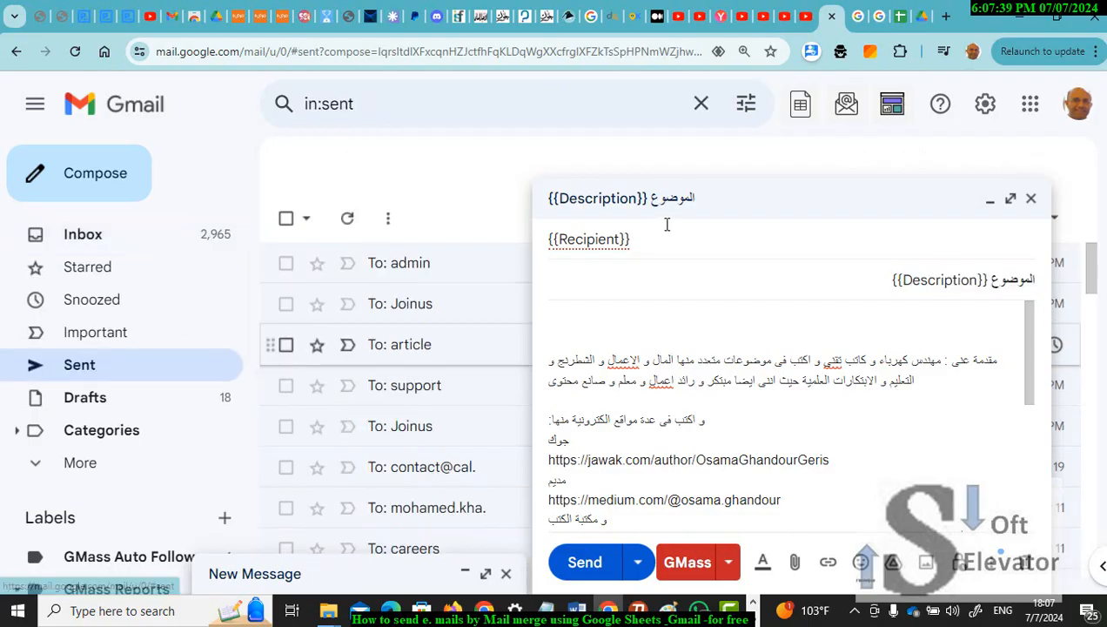
pyautogui.click(990, 200)
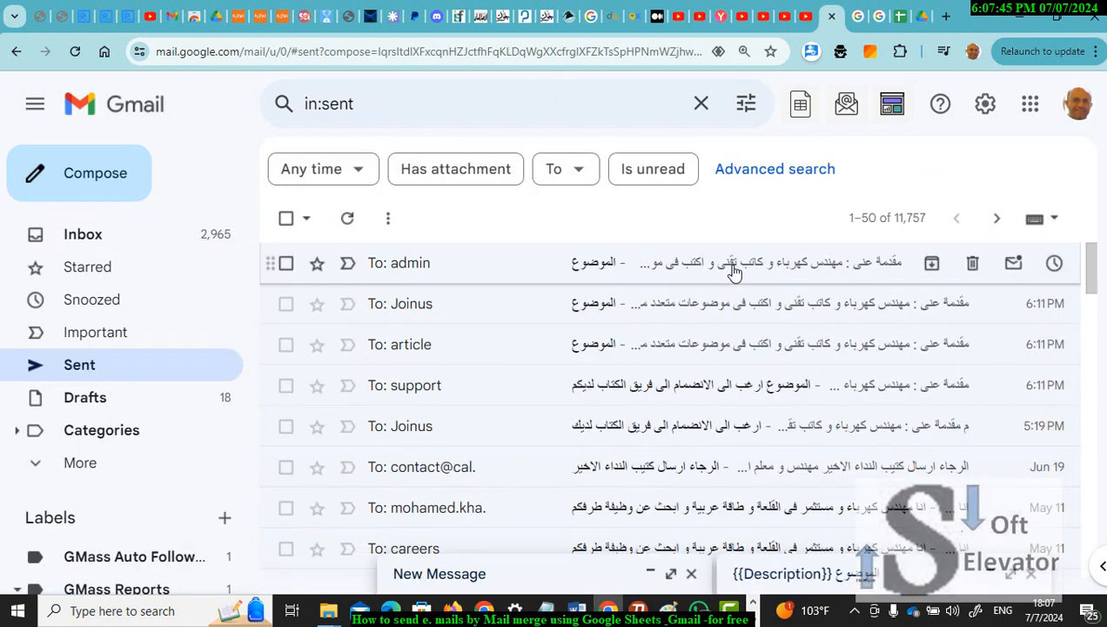
pyautogui.click(901, 17)
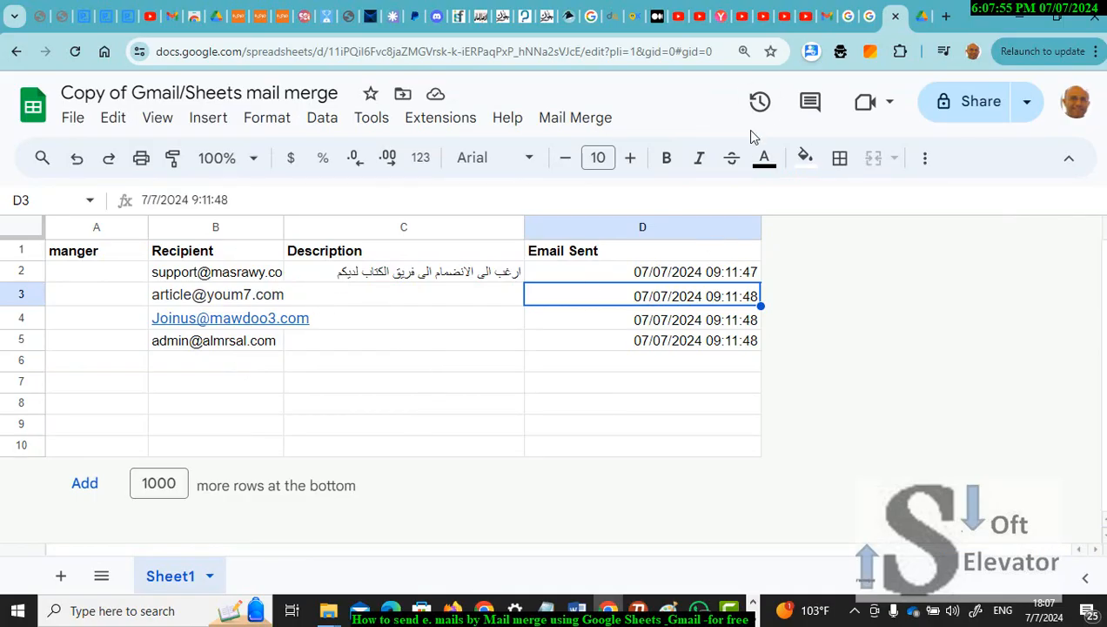
# Step: Open the sent merged message addressed to admin, then return via Inbox to the spreadsheet
pyautogui.click(825, 17)
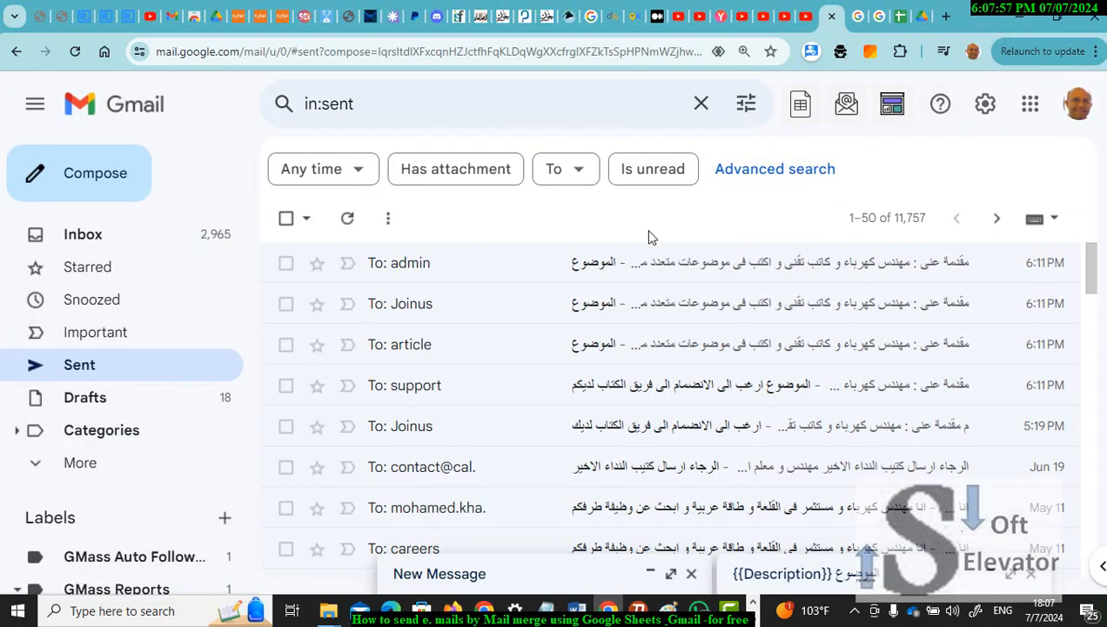
pyautogui.click(640, 275)
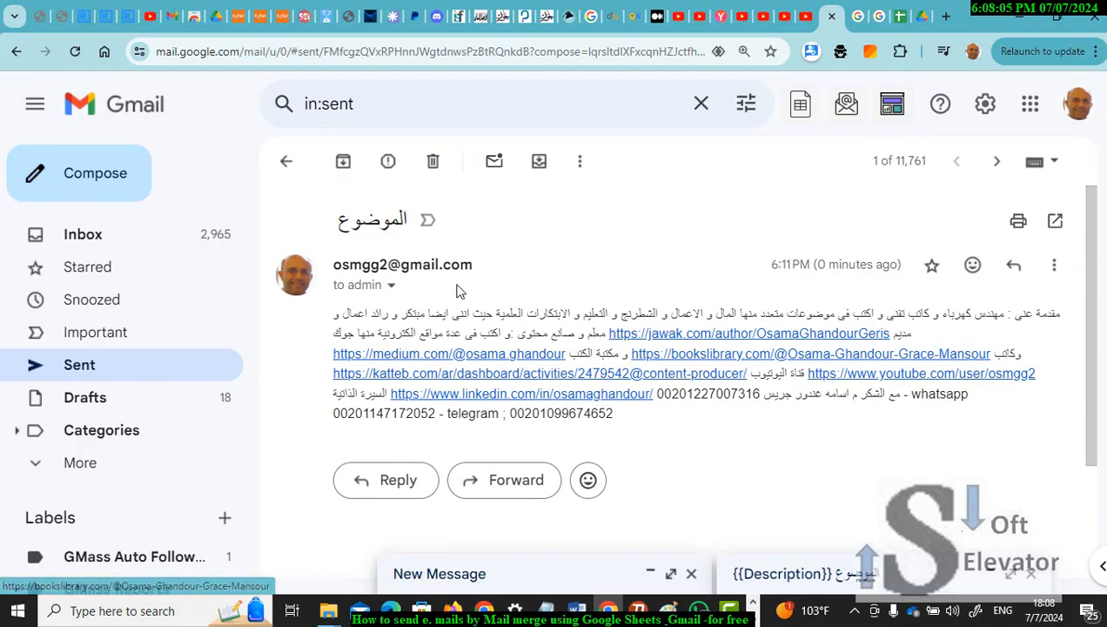
pyautogui.click(111, 238)
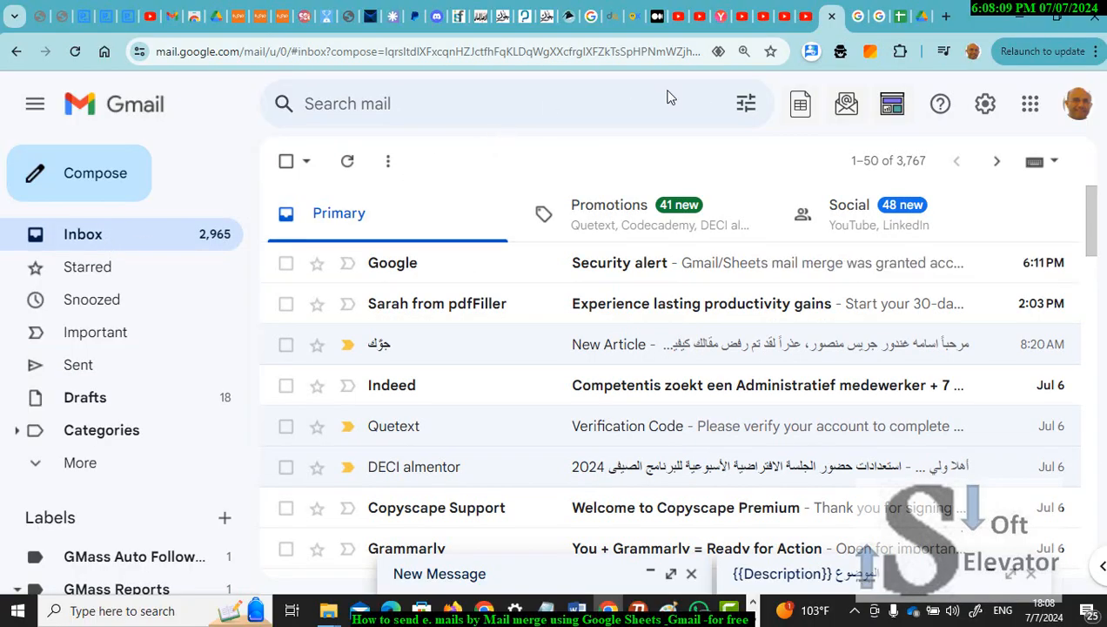
pyautogui.click(897, 24)
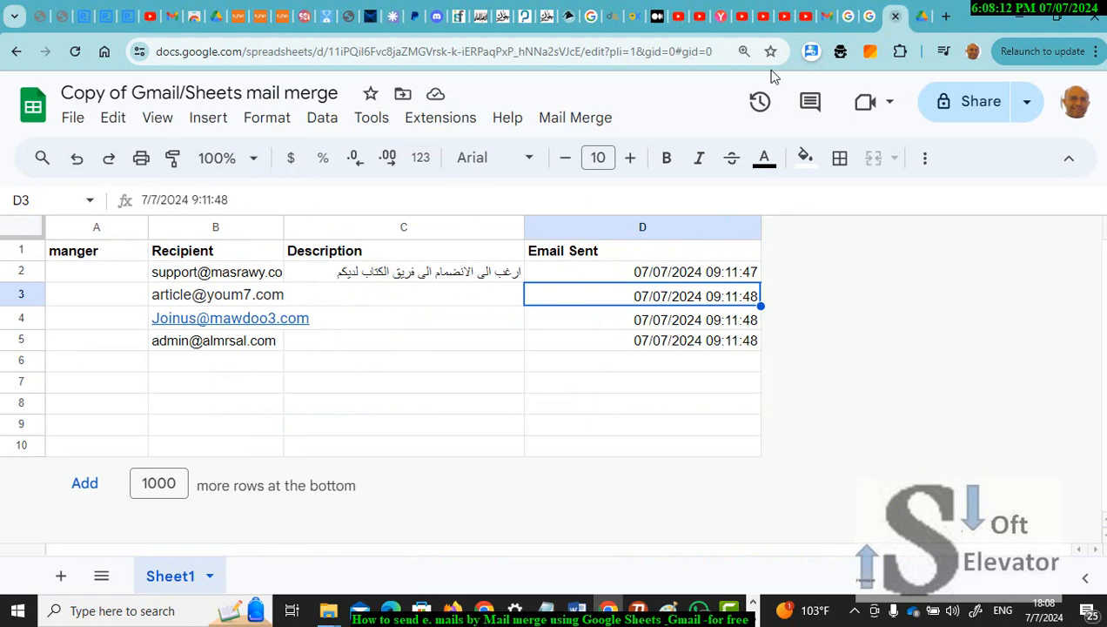
# Step: Browse the Tools menu's Autocomplete option and the Data menu, then bring Camtasia forward
pyautogui.click(365, 122)
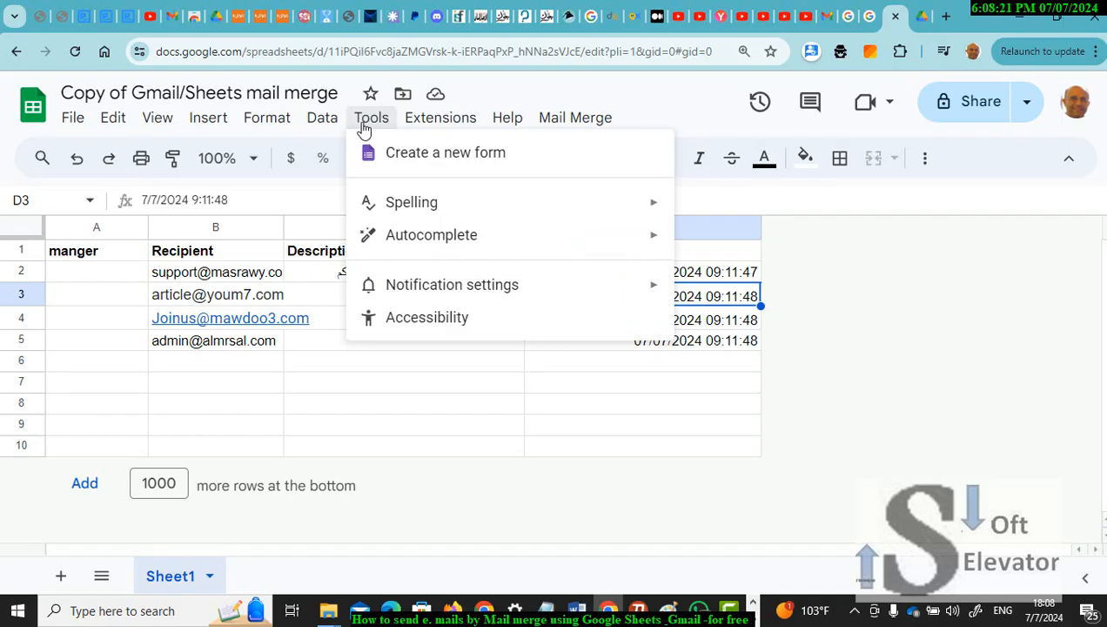
pyautogui.moveTo(420, 246)
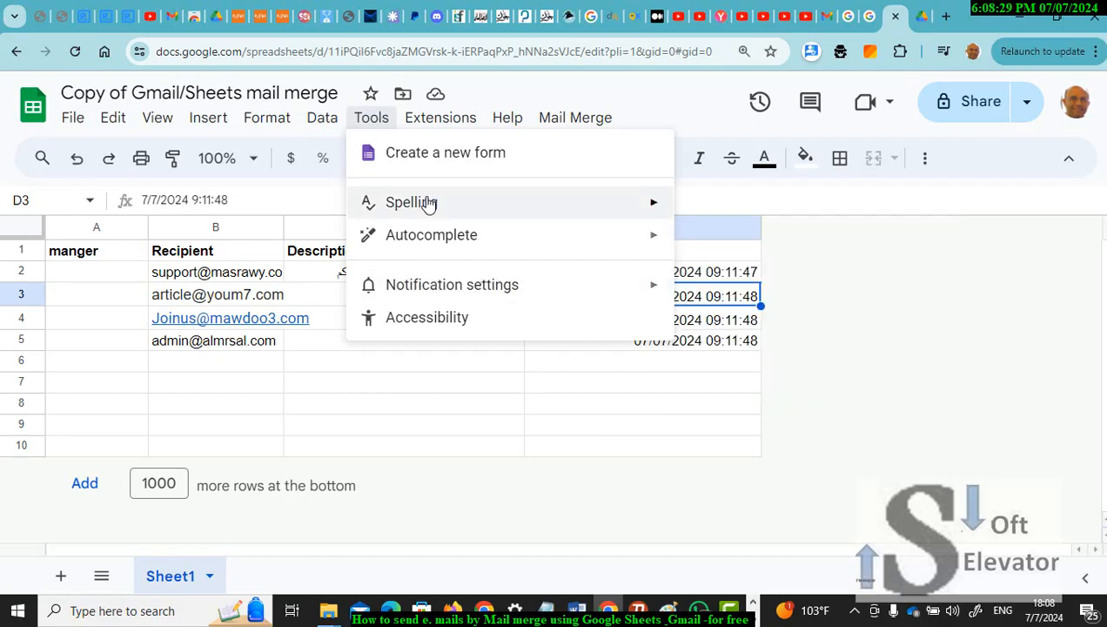
pyautogui.moveTo(313, 125)
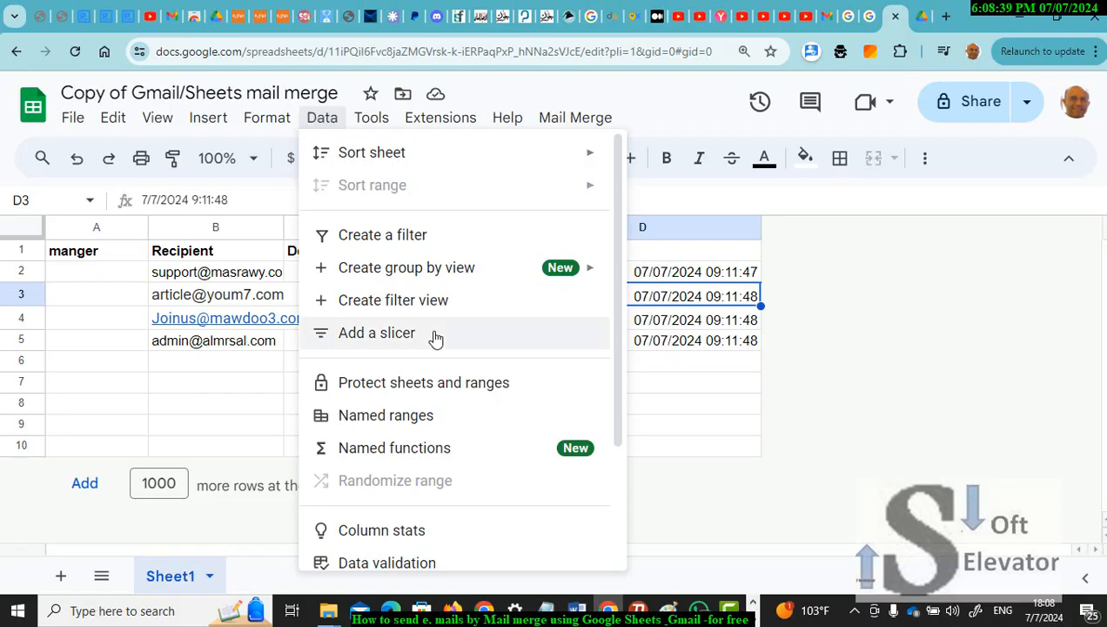
pyautogui.click(726, 617)
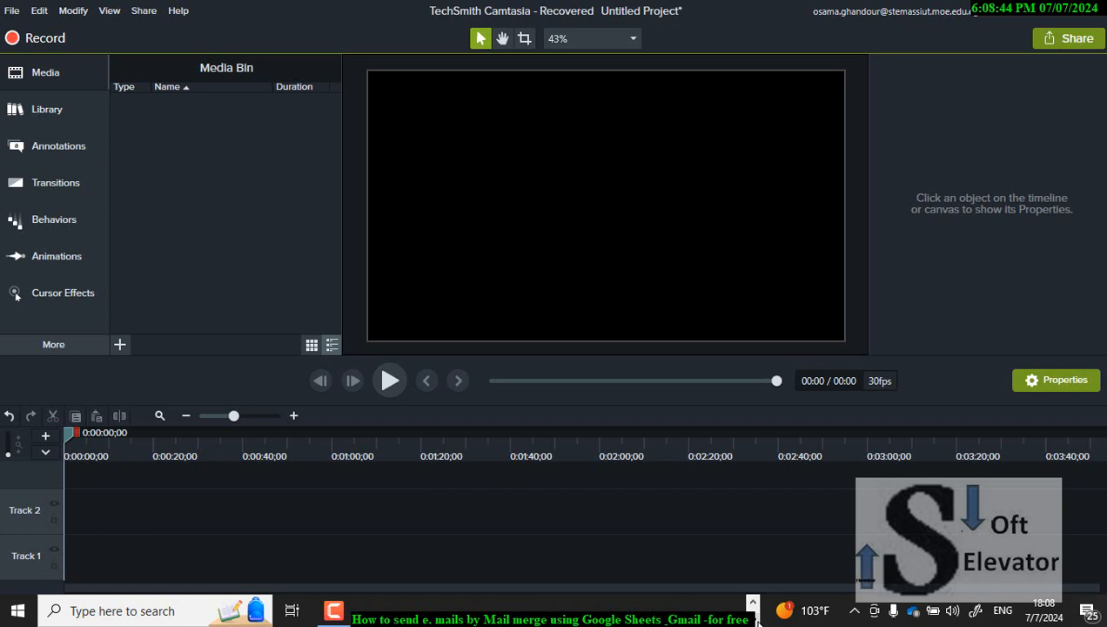
# Step: Bring up the Camtasia recorder from the taskbar to resume recording on Gmail's Sent list
pyautogui.click(334, 610)
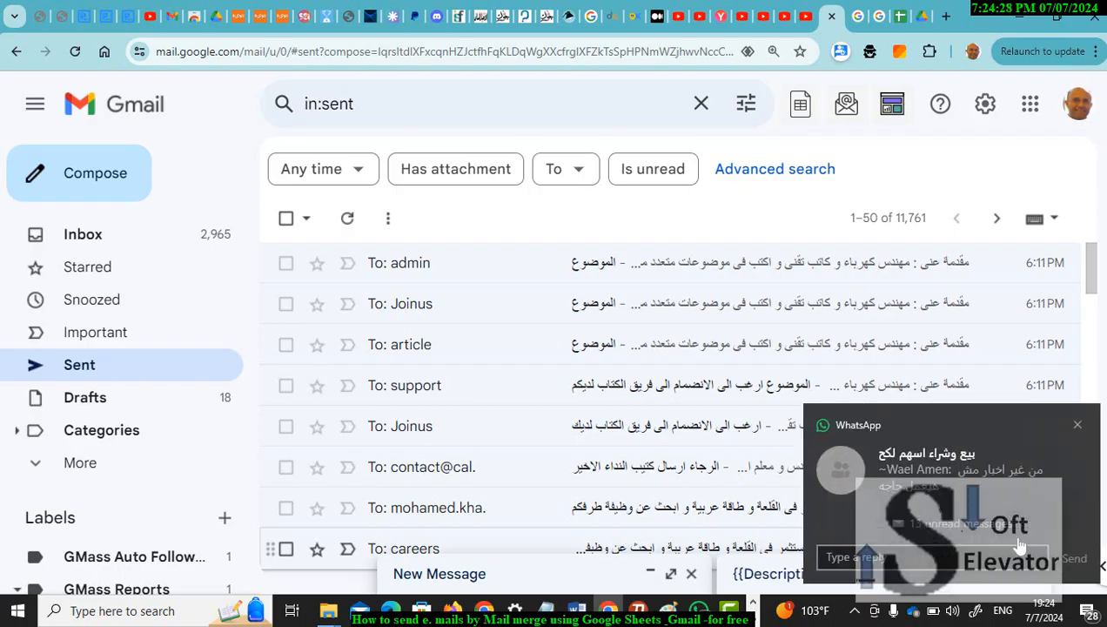
# Step: Close the WhatsApp notification covering Gmail's Sent list of four 6:11 PM merged messages
pyautogui.click(1078, 427)
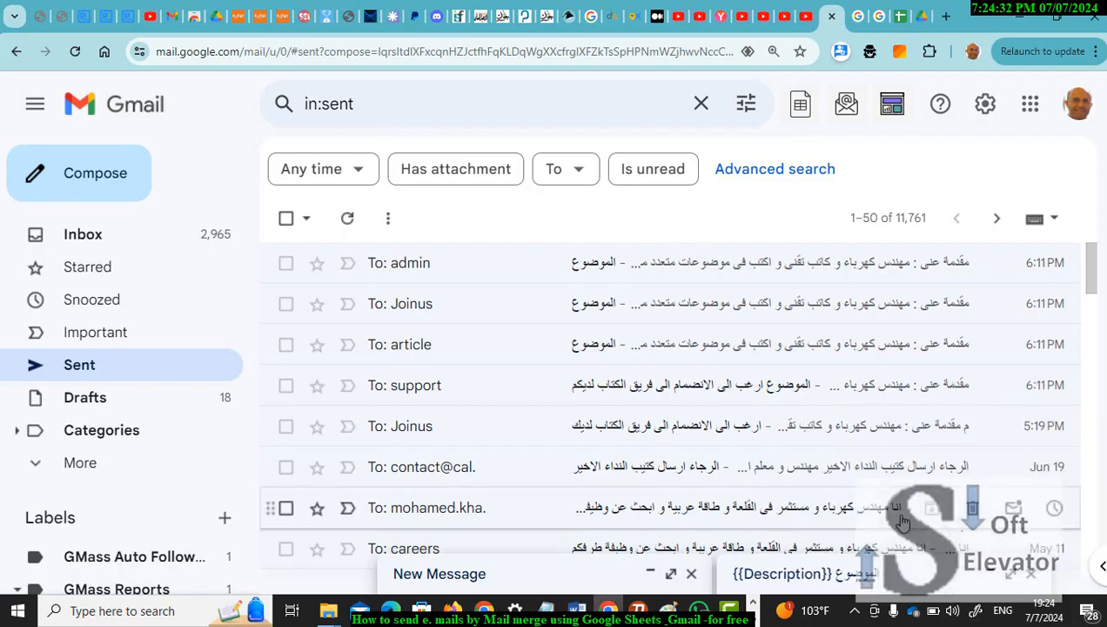